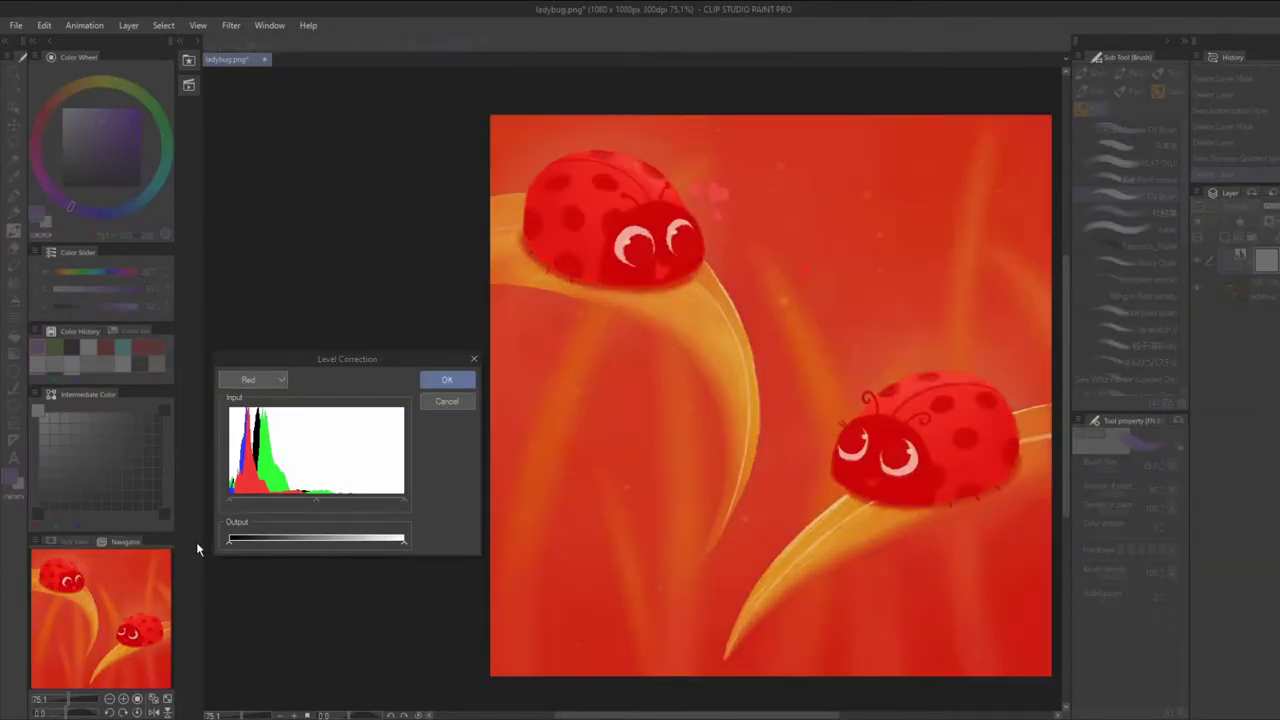
Switch the Level Correction channel dropdown to Green.
click(237, 381)
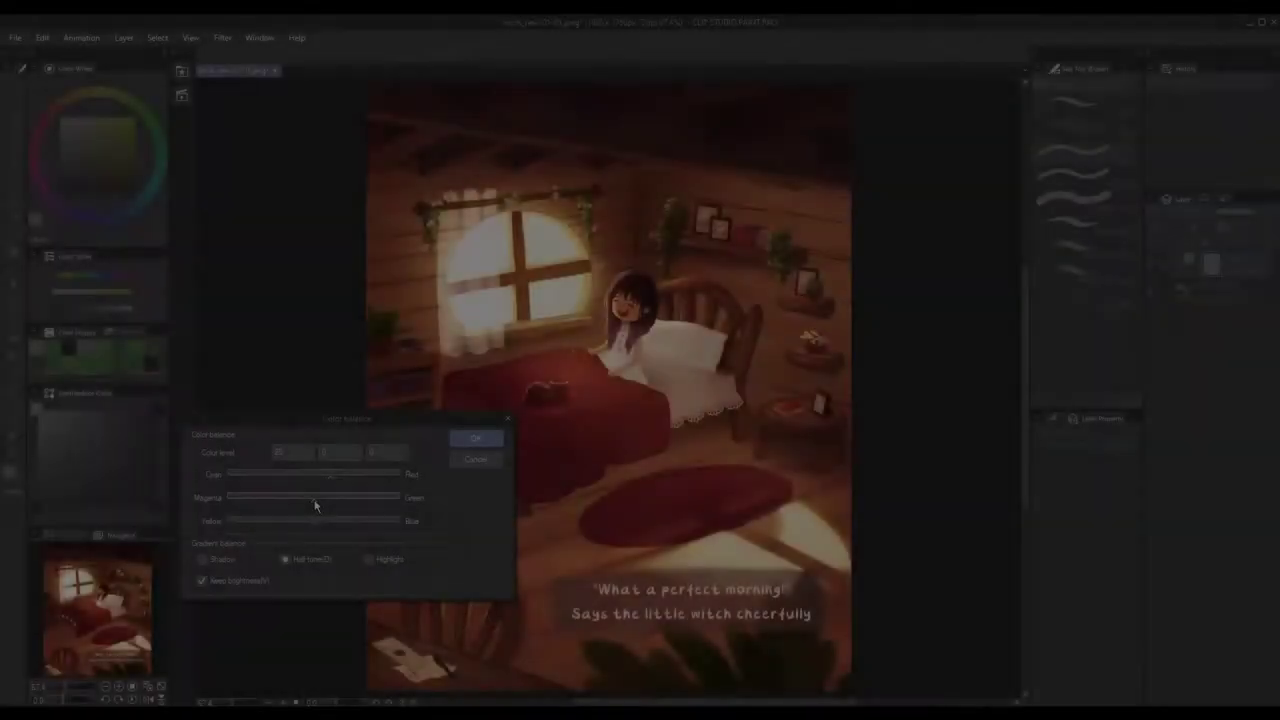
Shift the bedroom illustration's midtones toward green, then try a tone curve bend and discard it.
mouse_move(314, 505)
mouse_down()
mouse_move(339, 503)
mouse_move(317, 526)
mouse_up()
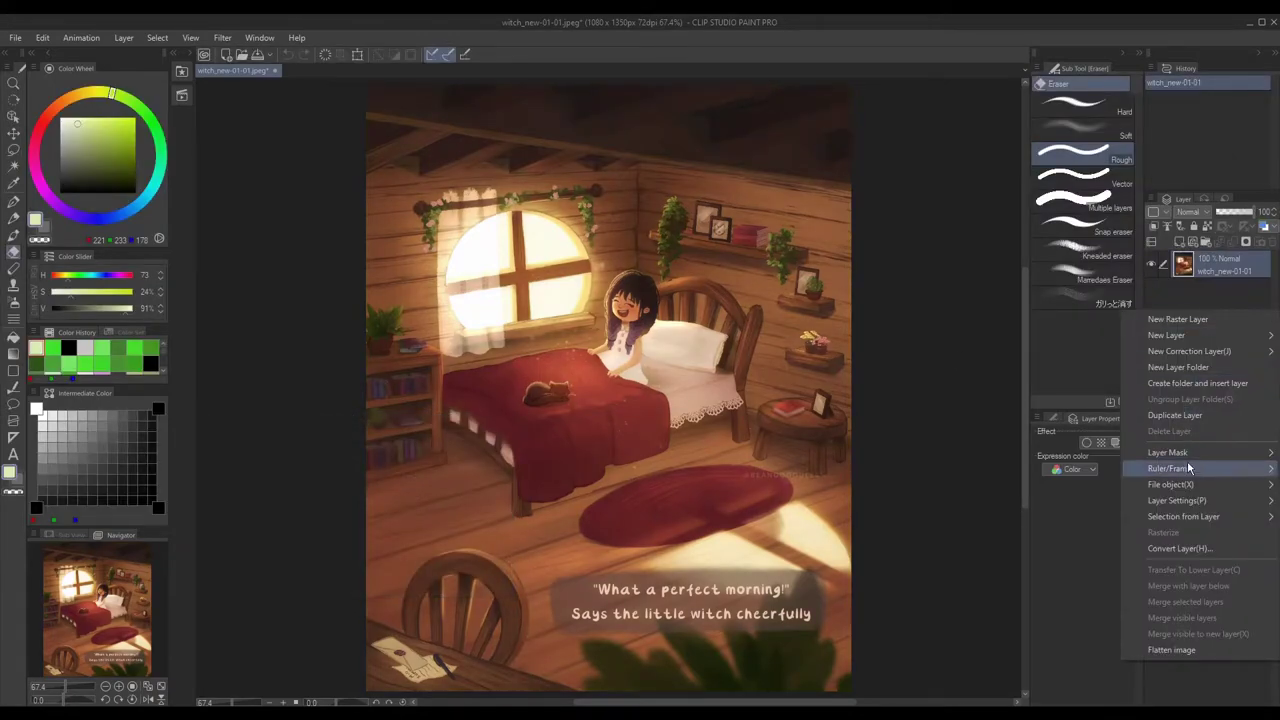
mouse_move(1180, 352)
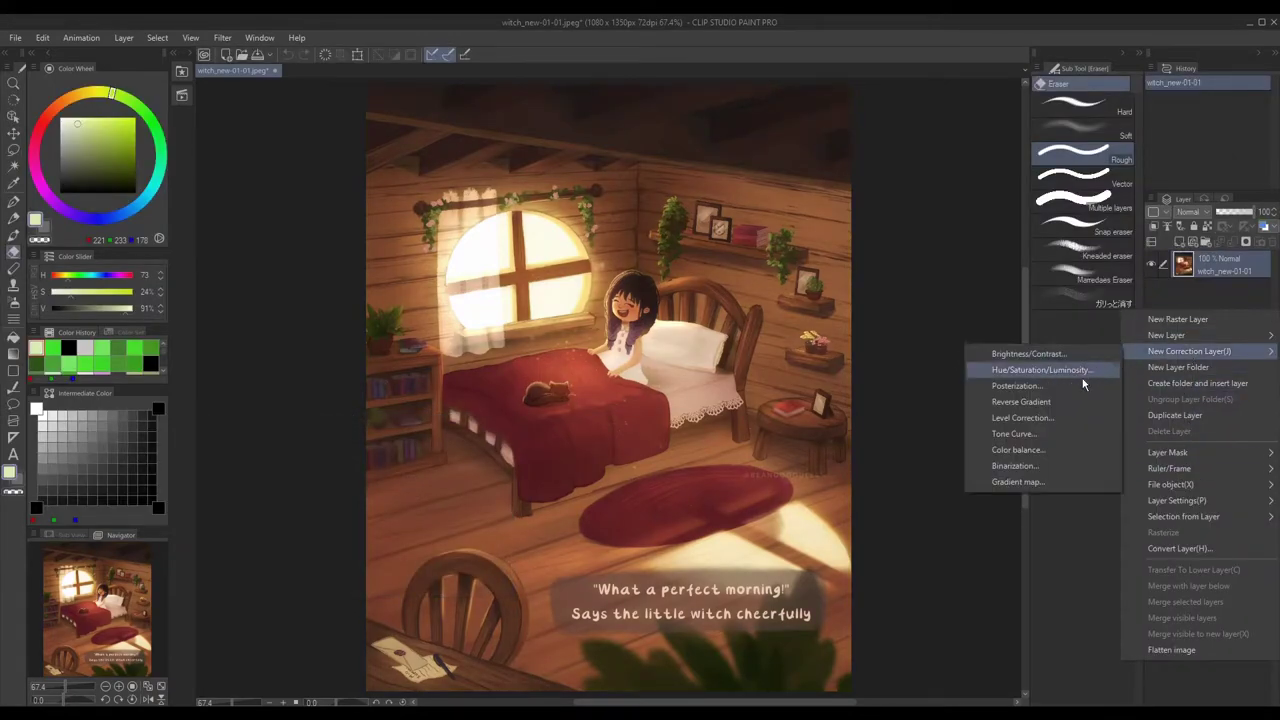
click(1040, 436)
drag(327, 487, 384, 497)
click(444, 397)
Bring up the new correction layer options from the Layers panel and the Layer menu.
right_click(1182, 362)
mouse_move(1100, 397)
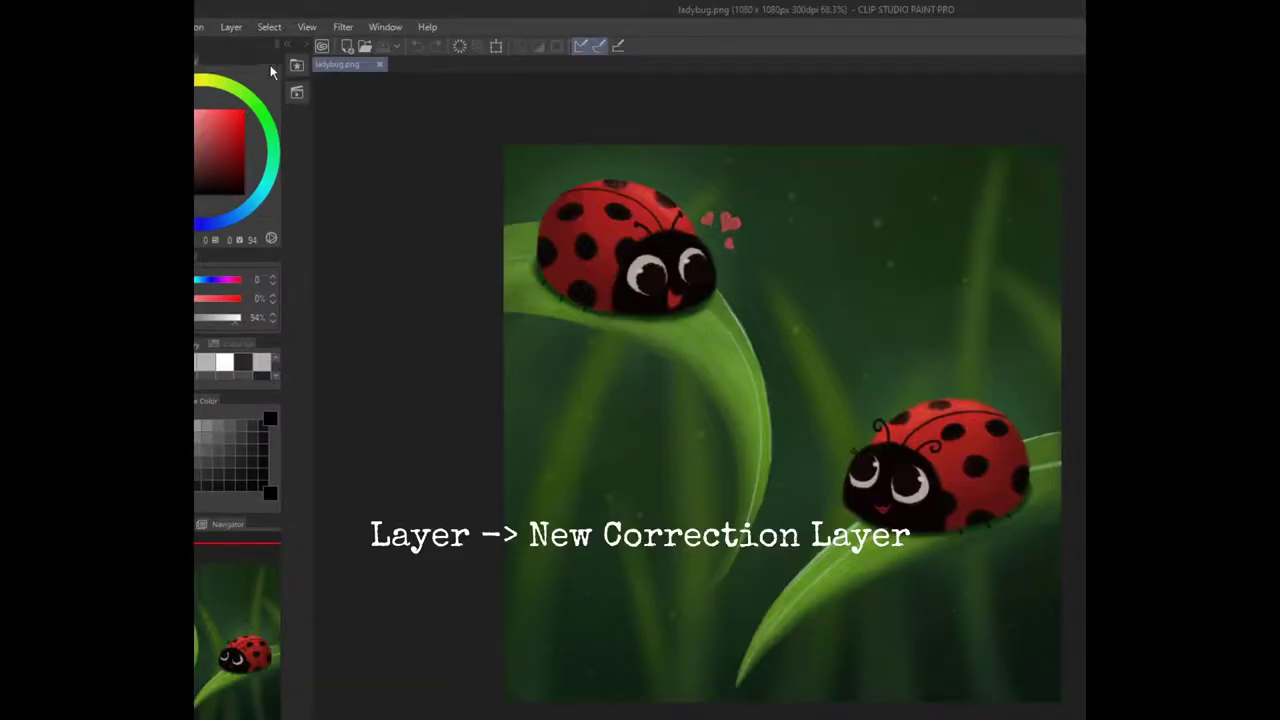
click(231, 27)
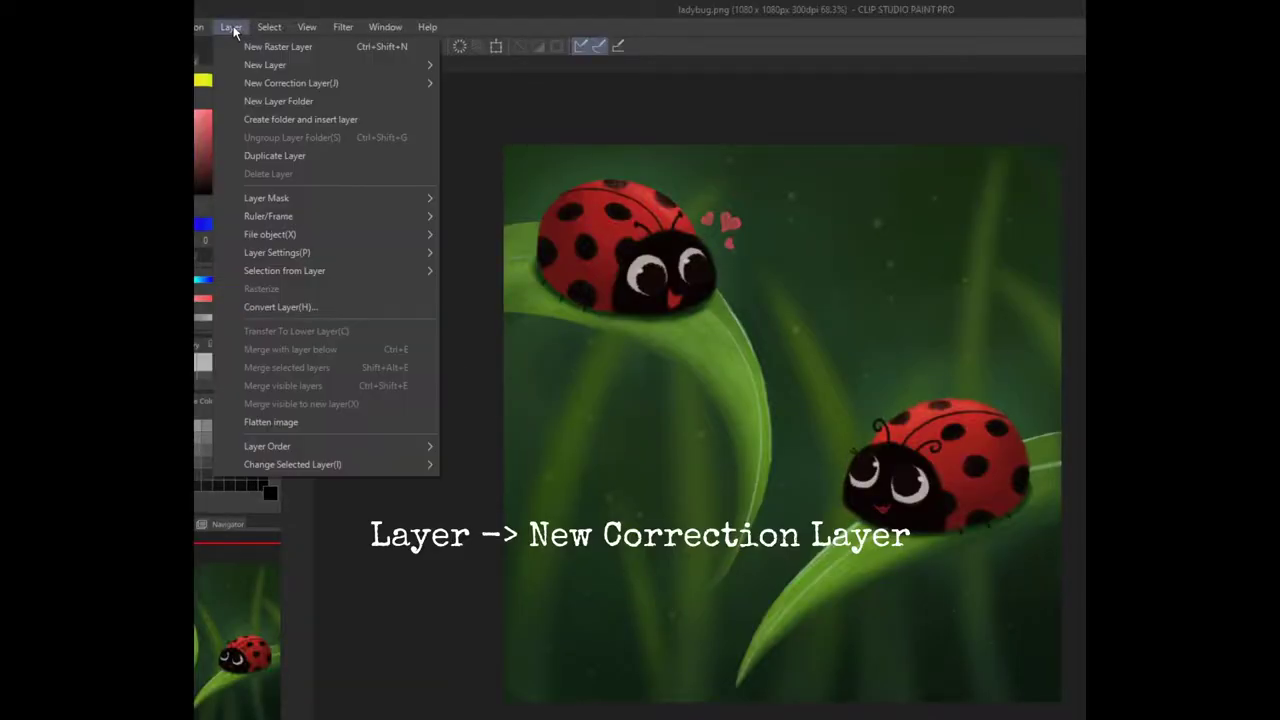
mouse_move(236, 83)
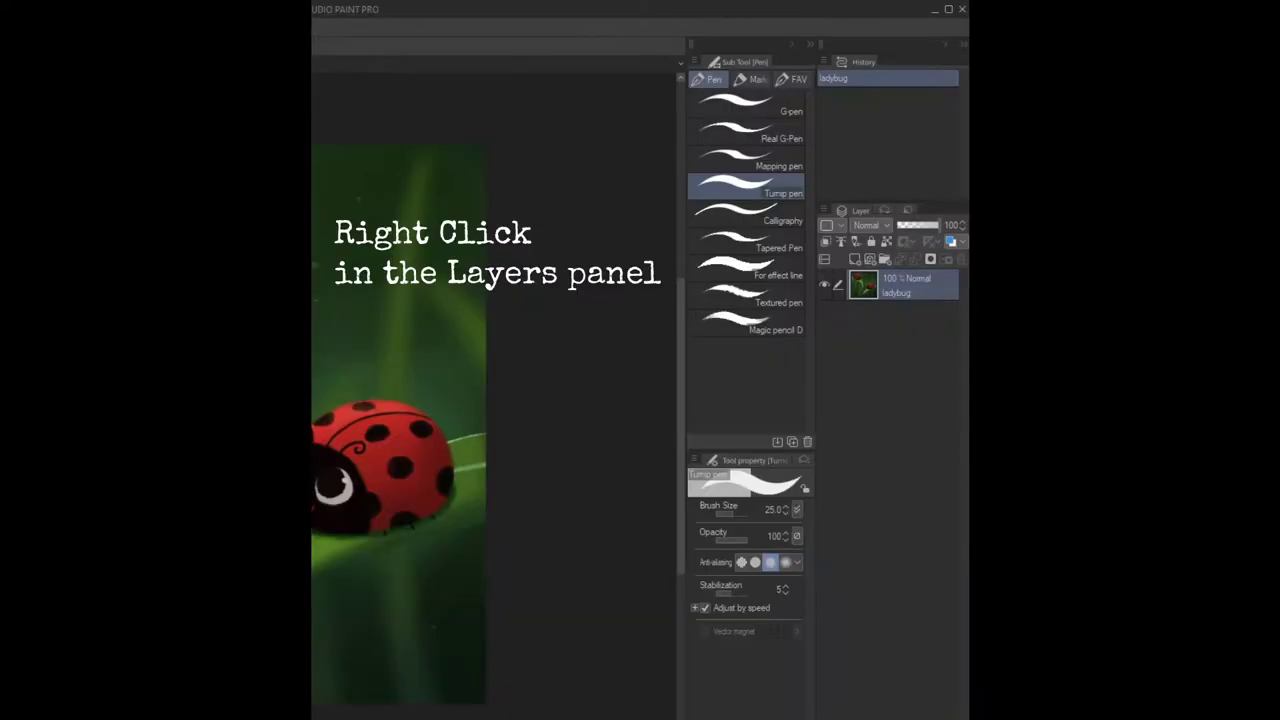
right_click(879, 434)
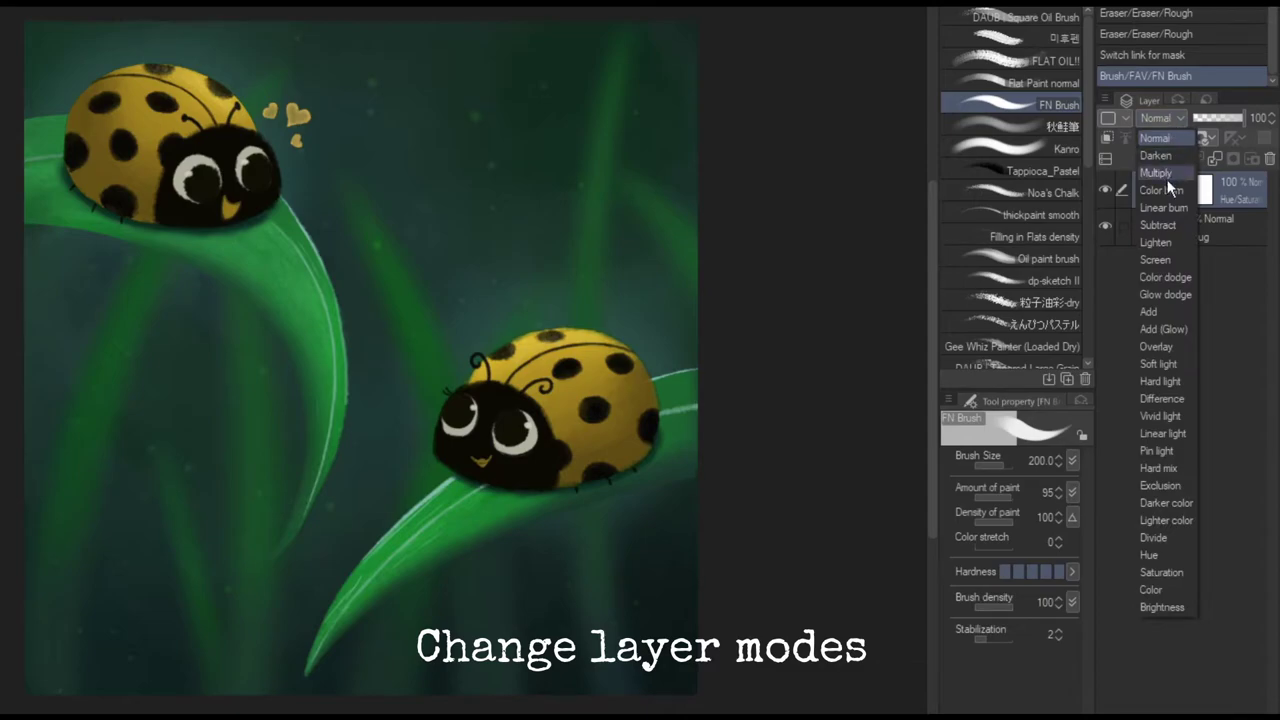
Try Glow dodge and then a darkening blending mode on the correction layer, comparing against Brightness/Contrast.
click(1166, 327)
click(1160, 117)
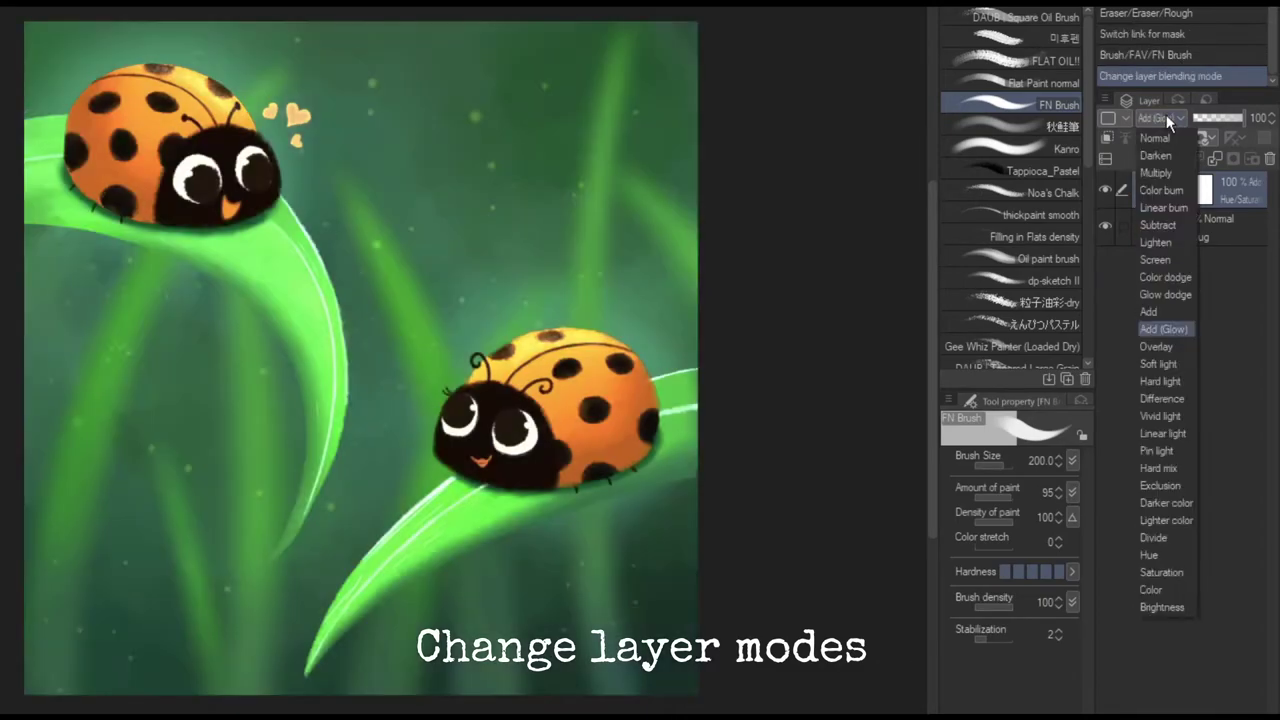
click(1166, 295)
click(1160, 117)
click(1168, 366)
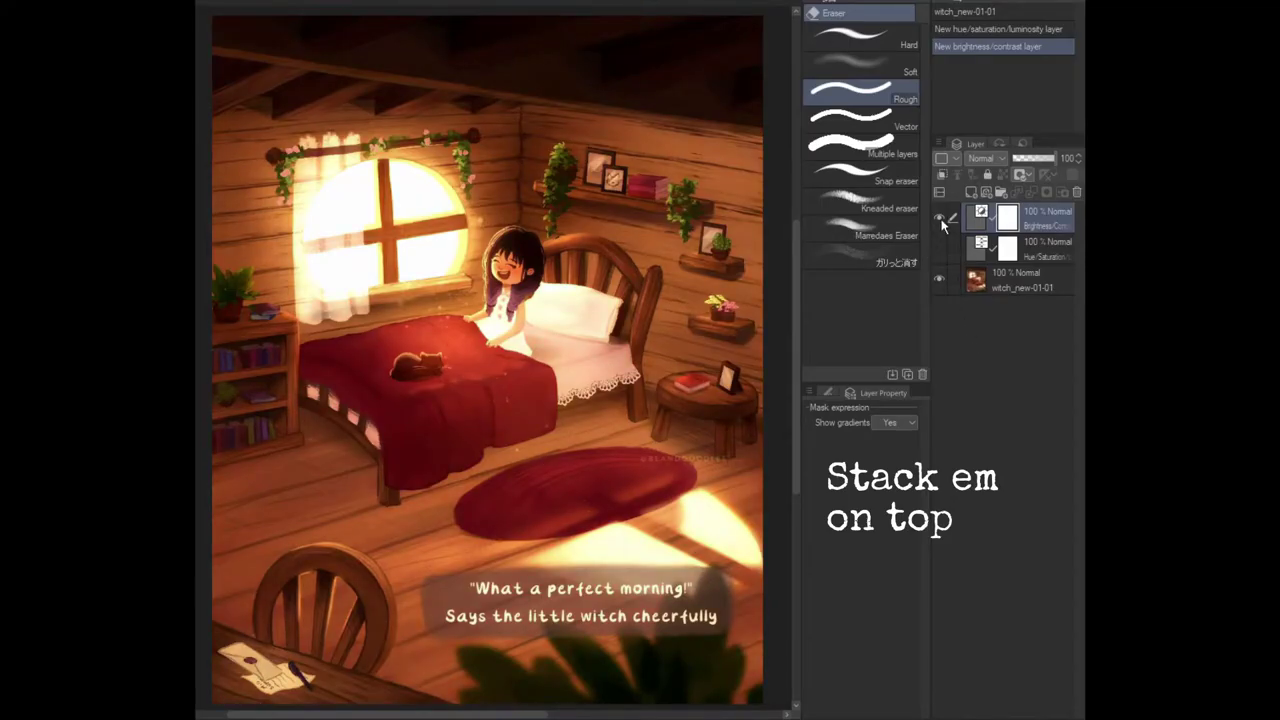
click(940, 220)
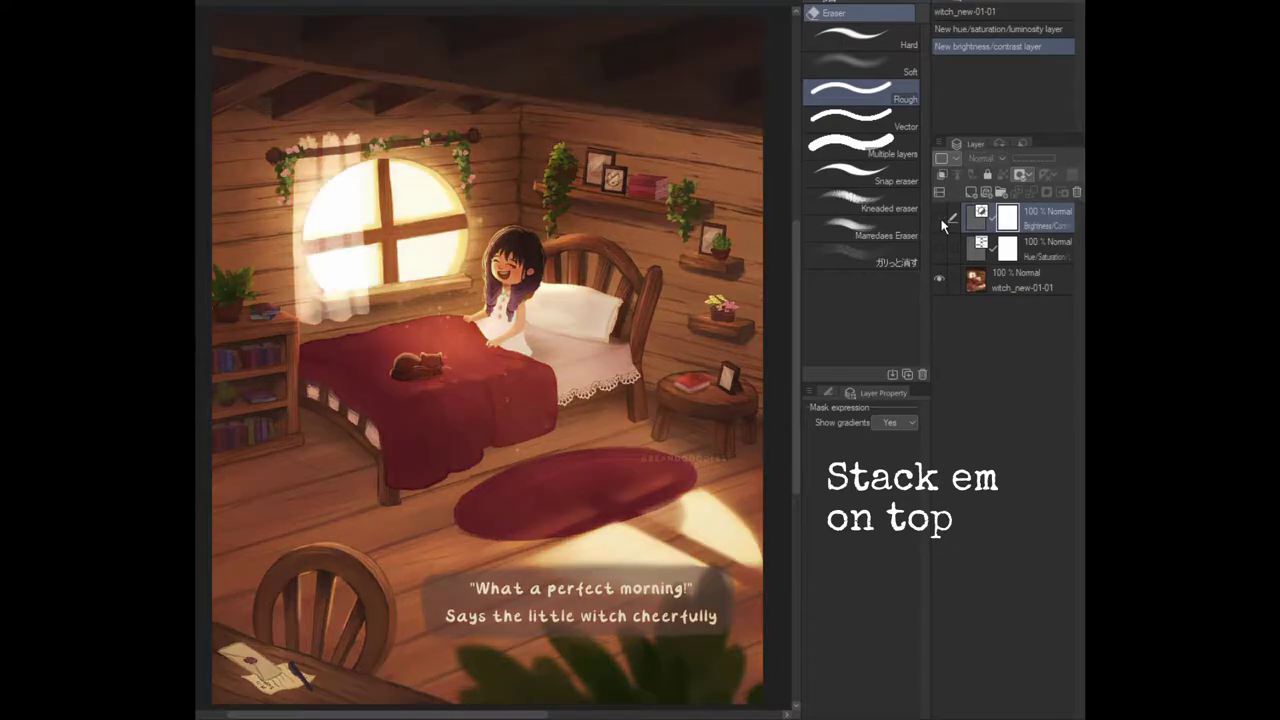
click(940, 220)
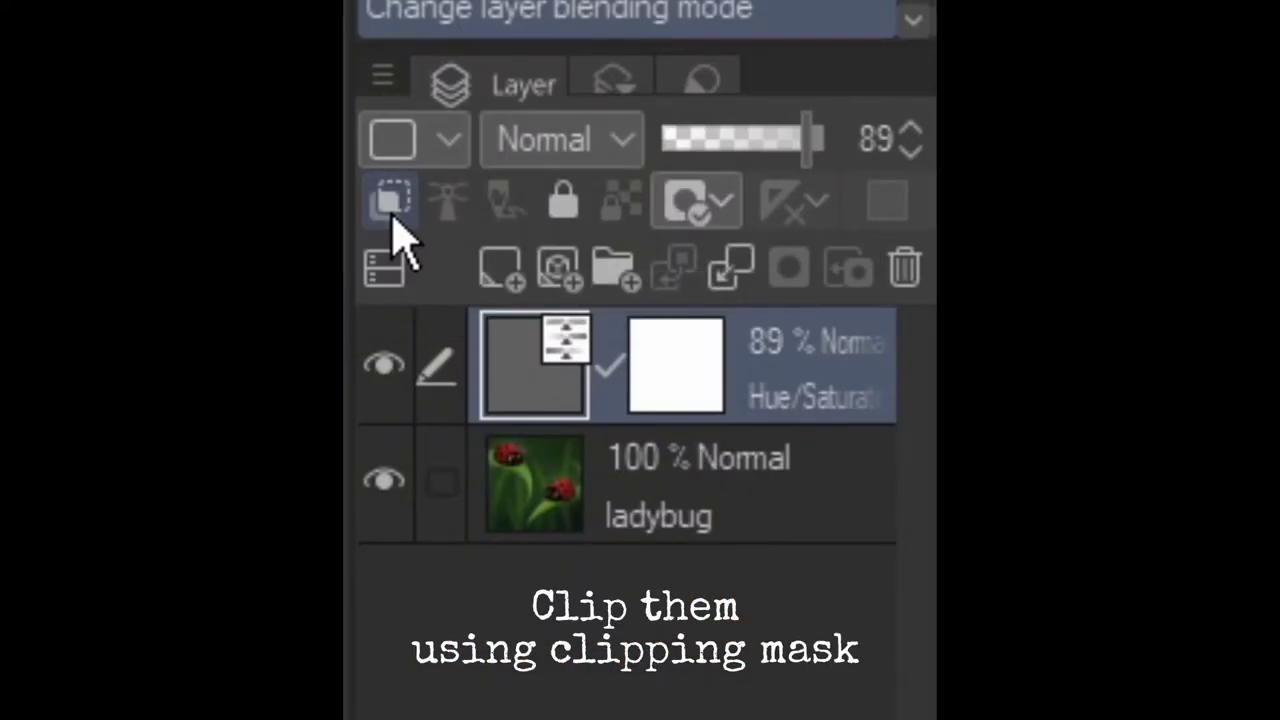
Clip the hue/saturation layer to the layer below and compare Hi in purple versus red.
click(393, 203)
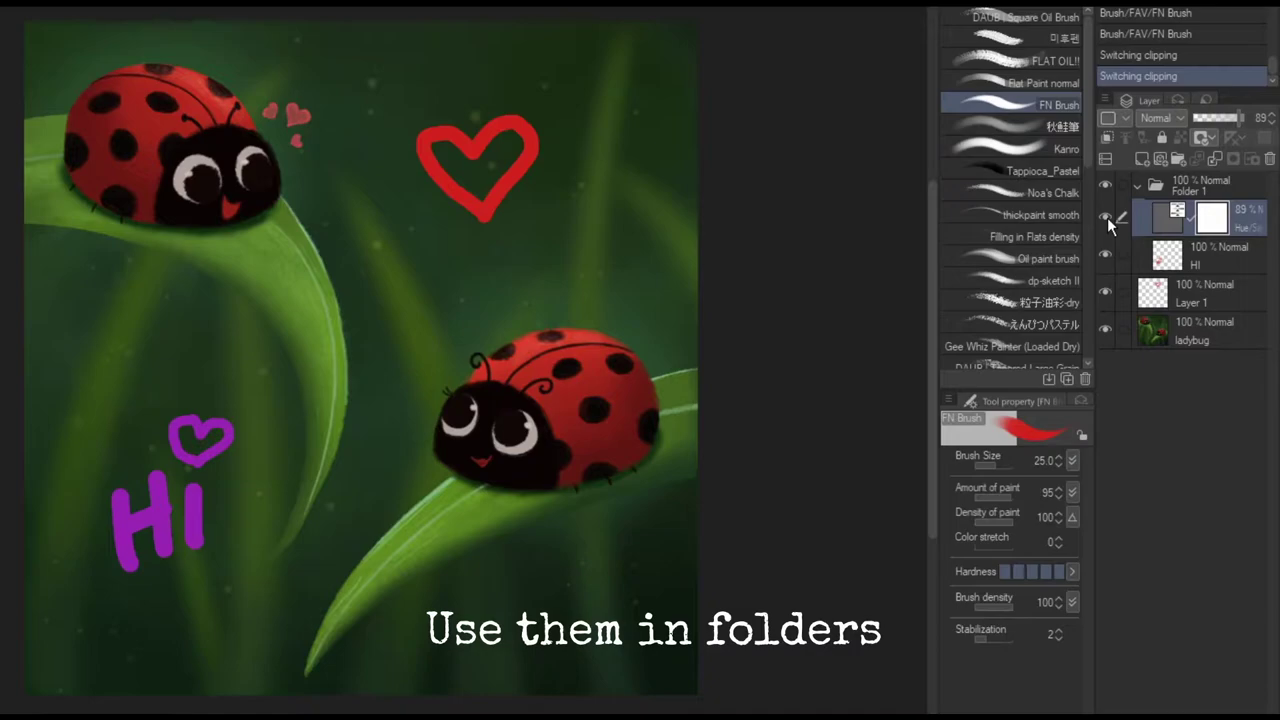
click(1107, 217)
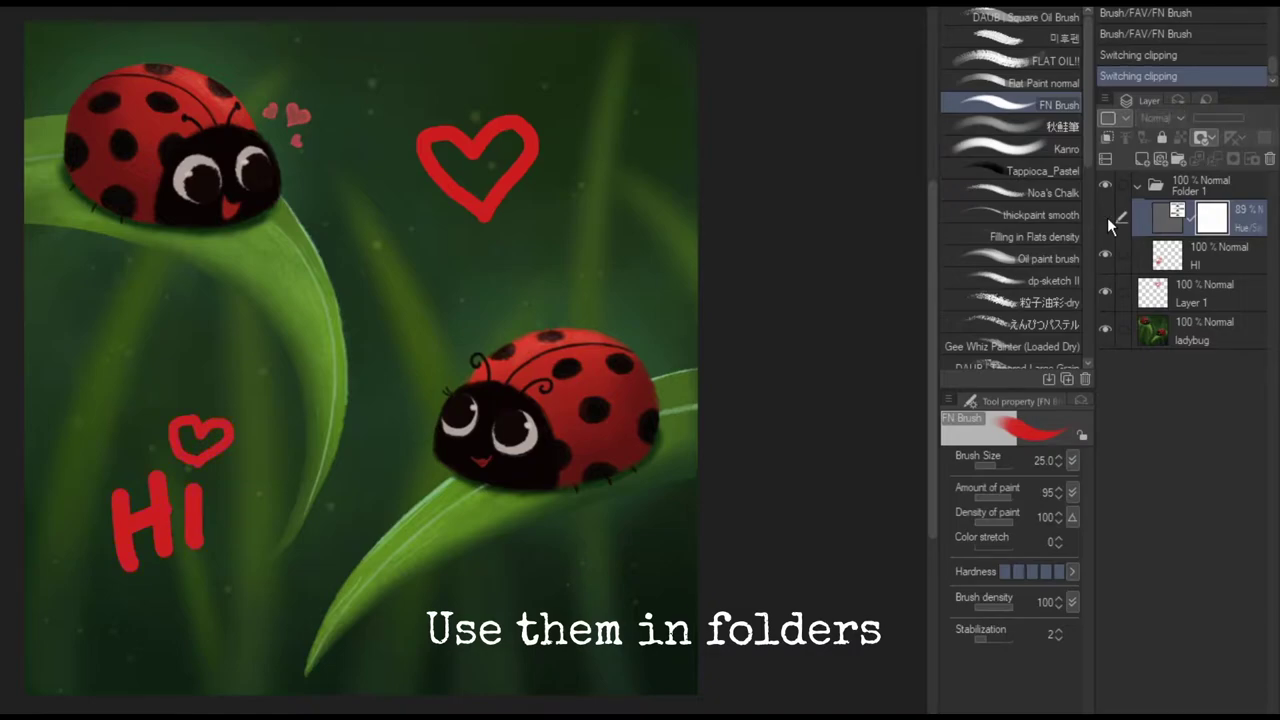
click(1107, 217)
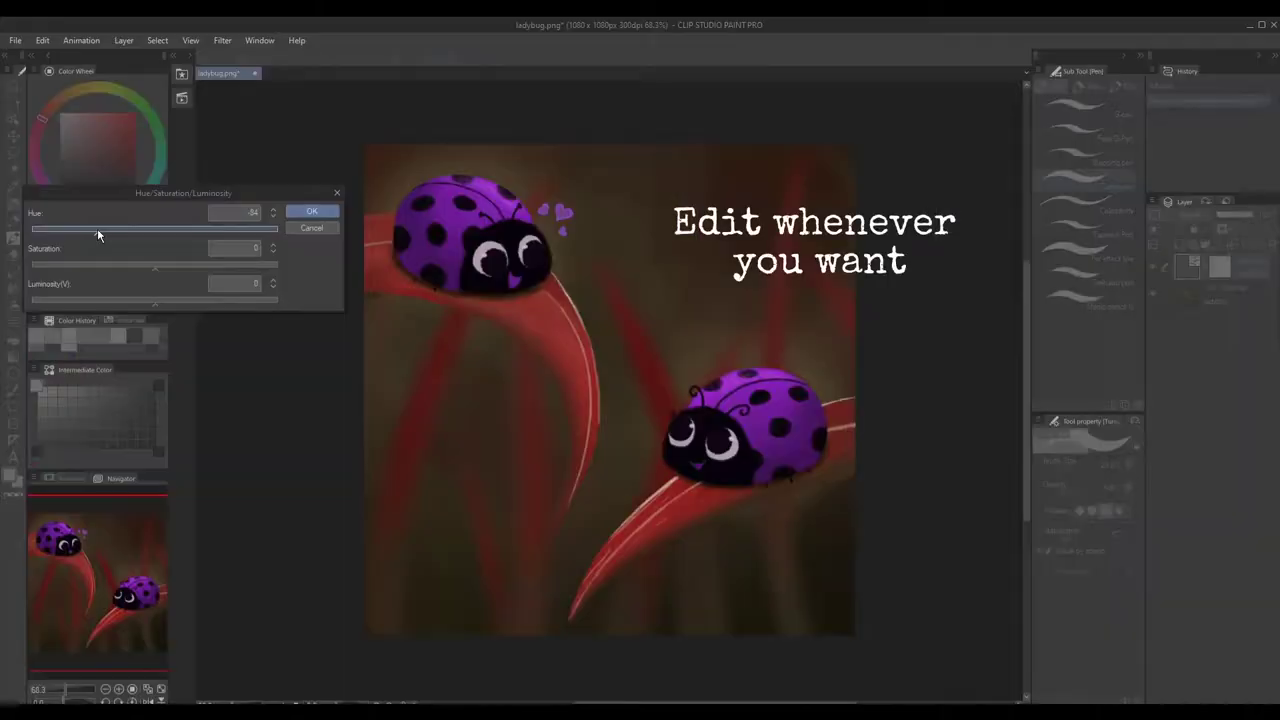
Apply the purple hue, then re-edit the correction's Hue to 45 so the ladybugs turn yellow.
click(311, 211)
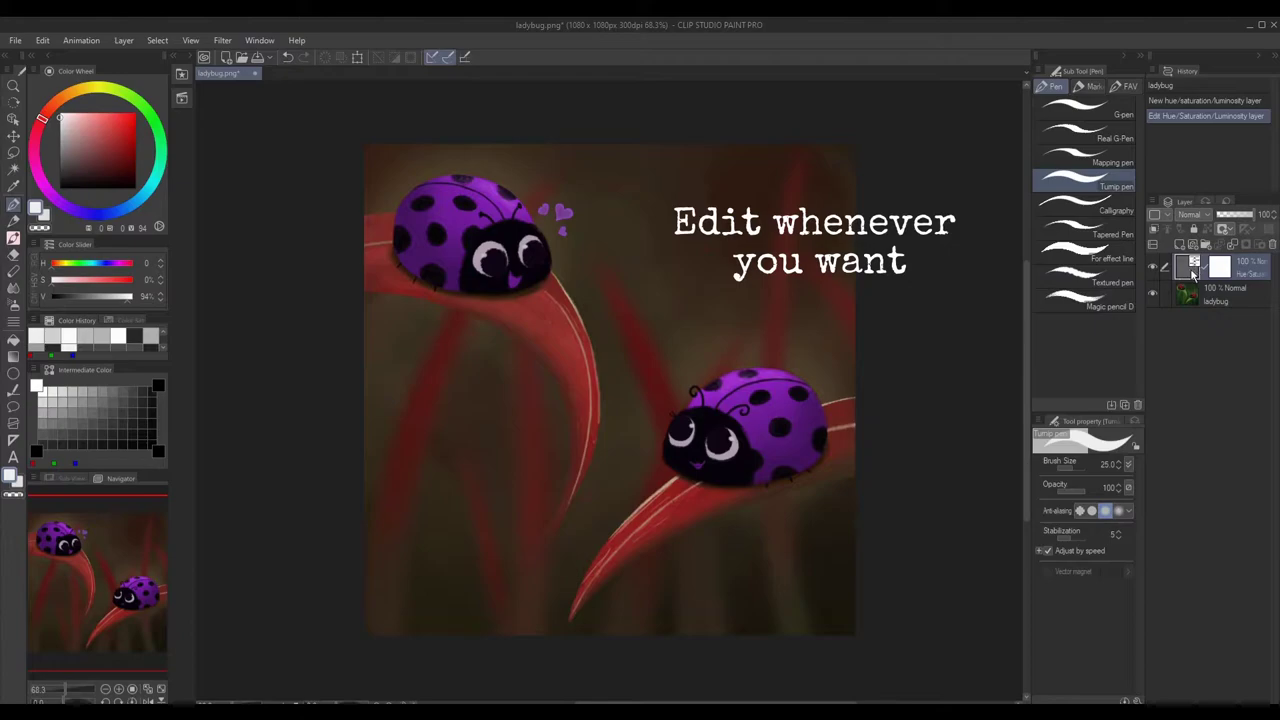
double_click(1192, 273)
click(128, 229)
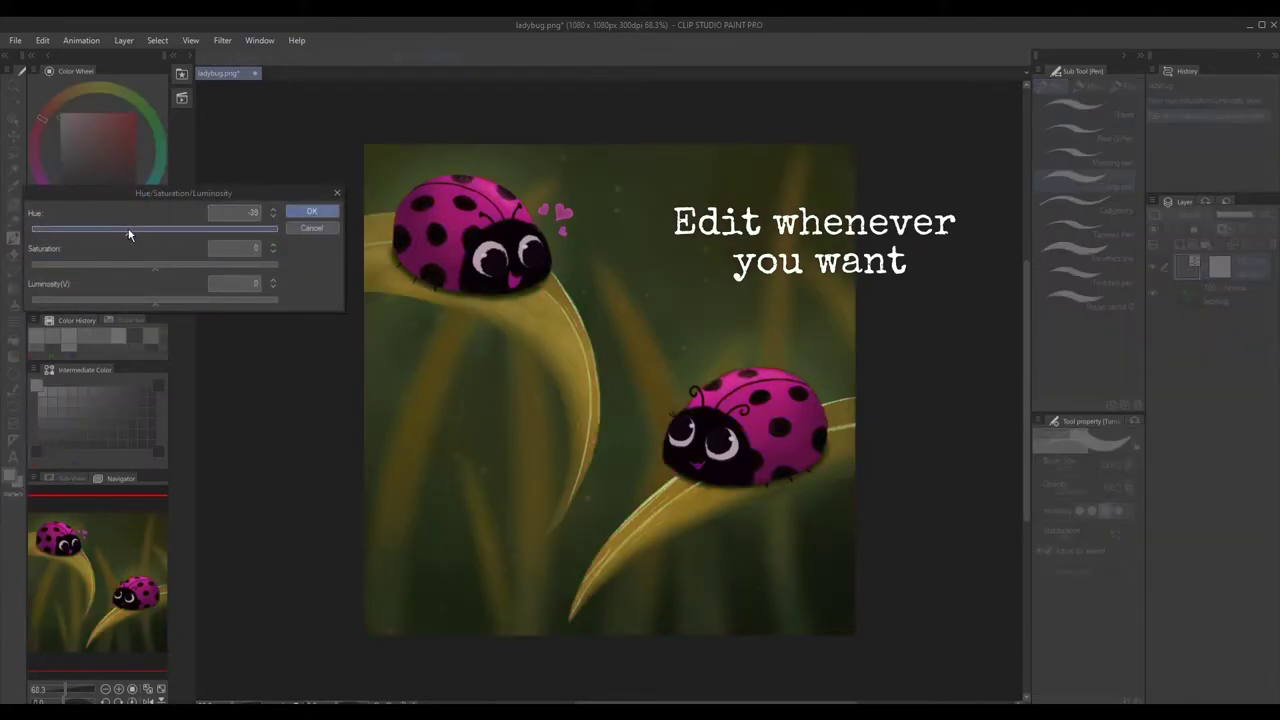
drag(128, 234, 207, 238)
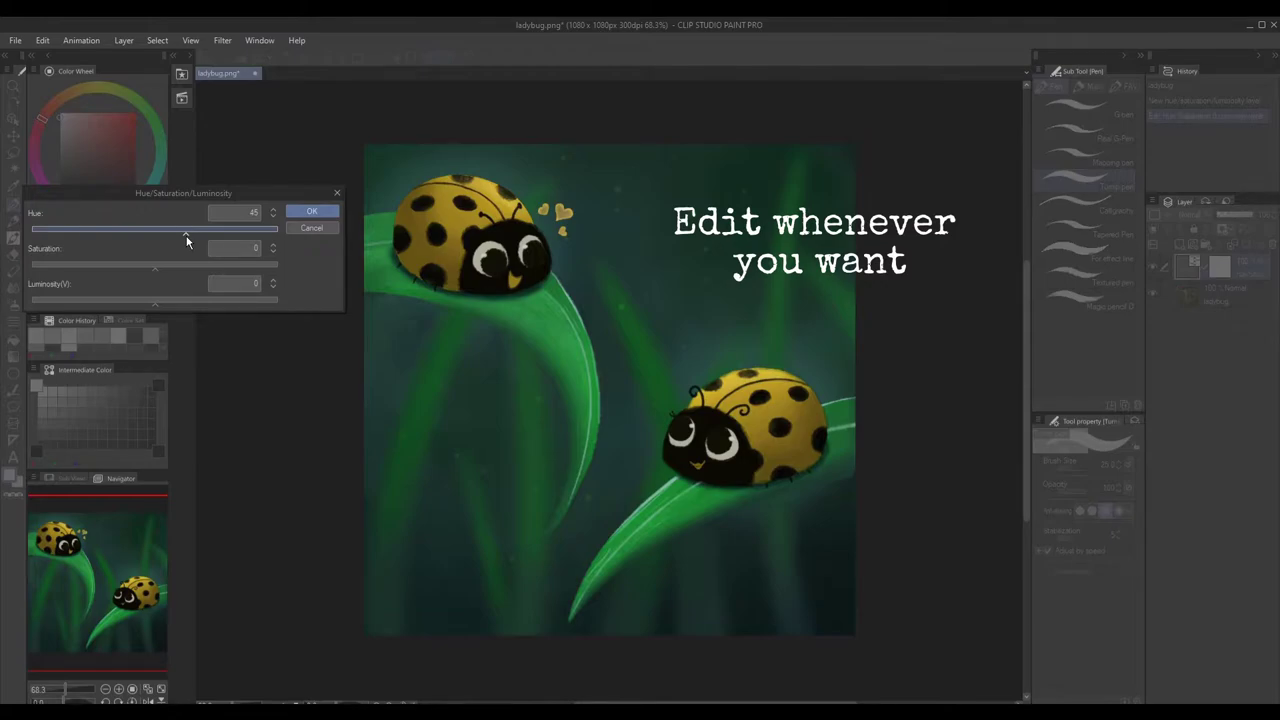
click(311, 211)
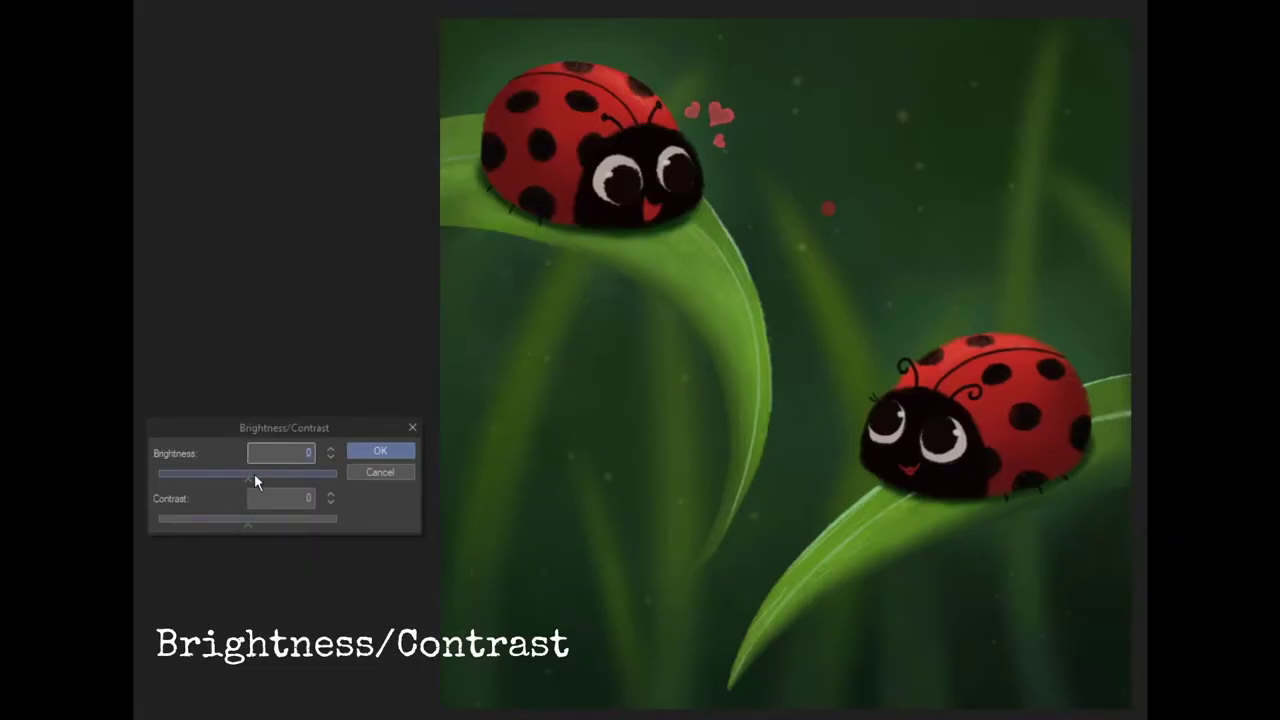
Brighten the ladybug painting and increase its contrast.
mouse_move(254, 473)
mouse_down()
mouse_move(274, 475)
mouse_move(248, 476)
mouse_up()
drag(238, 522, 276, 523)
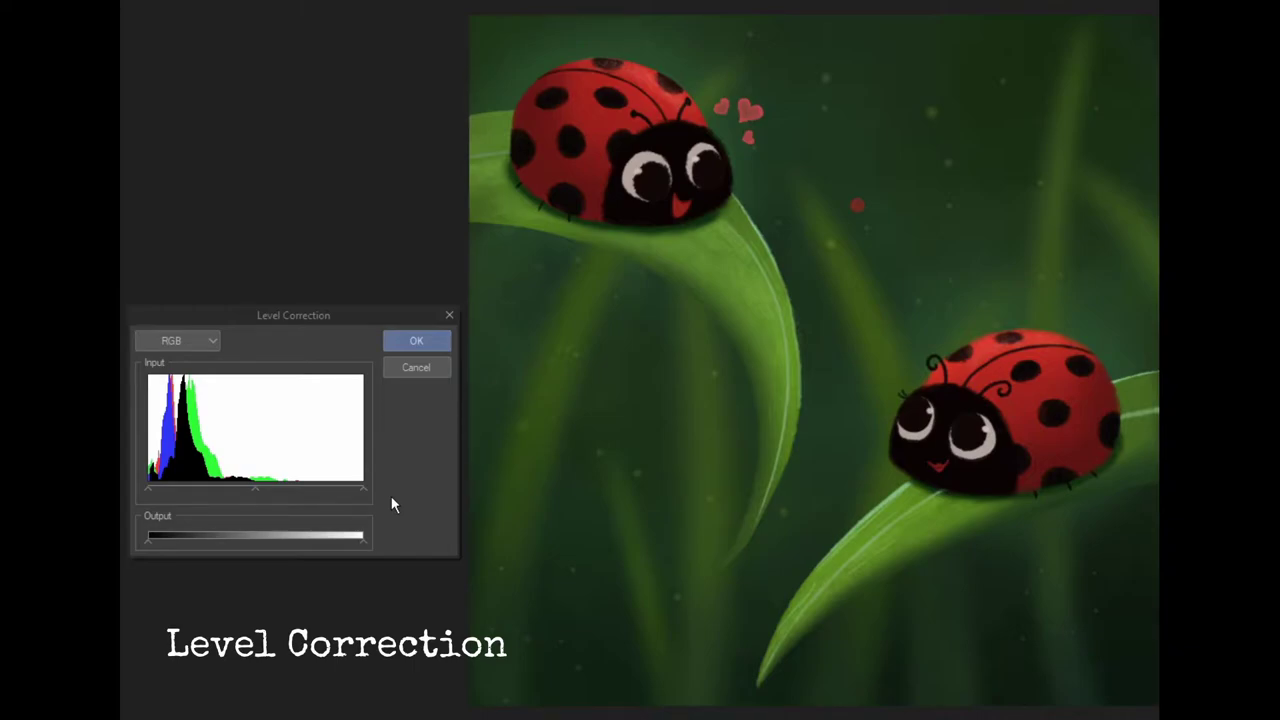
Darken the ladybug painting's shadows by moving the black input level right.
mouse_move(149, 490)
mouse_down()
mouse_move(223, 494)
mouse_move(152, 500)
mouse_up()
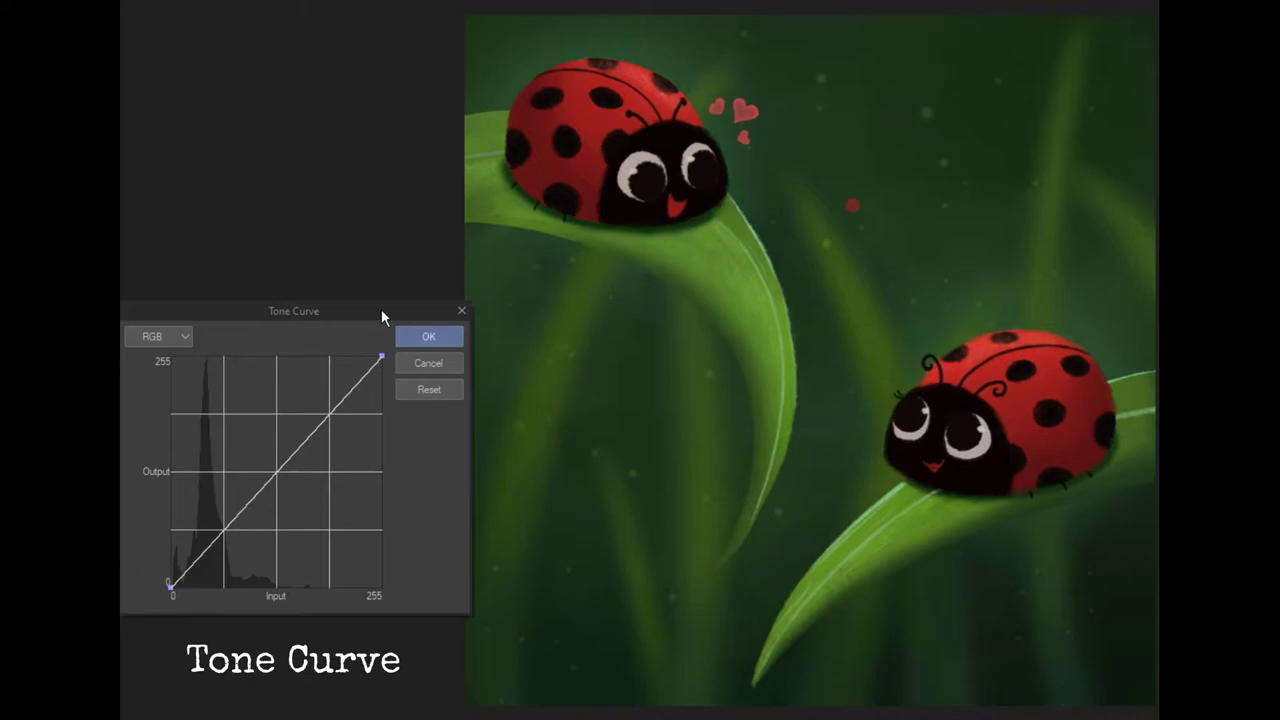
Reshape the tone curve with added points and an upward bow, then switch it to the Red channel.
click(276, 471)
click(223, 528)
click(329, 414)
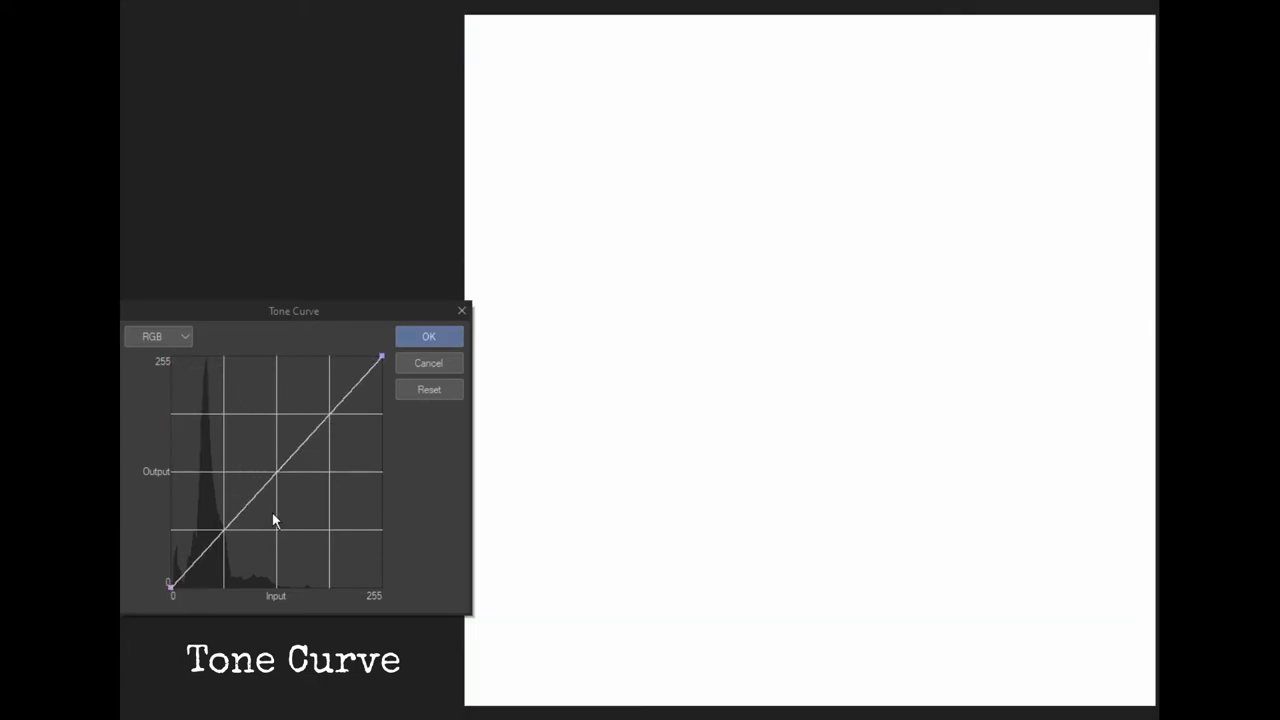
mouse_move(380, 360)
mouse_down()
mouse_move(382, 594)
mouse_move(368, 352)
mouse_up()
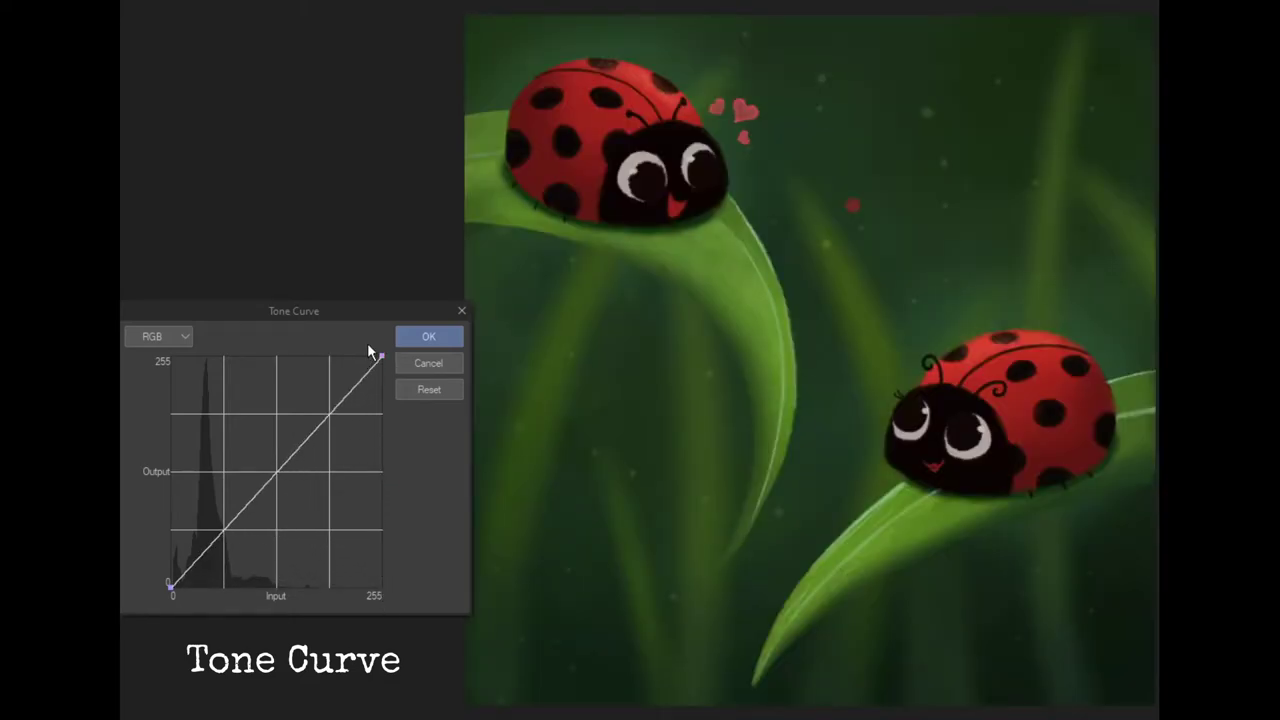
drag(275, 471, 179, 388)
click(175, 339)
click(170, 371)
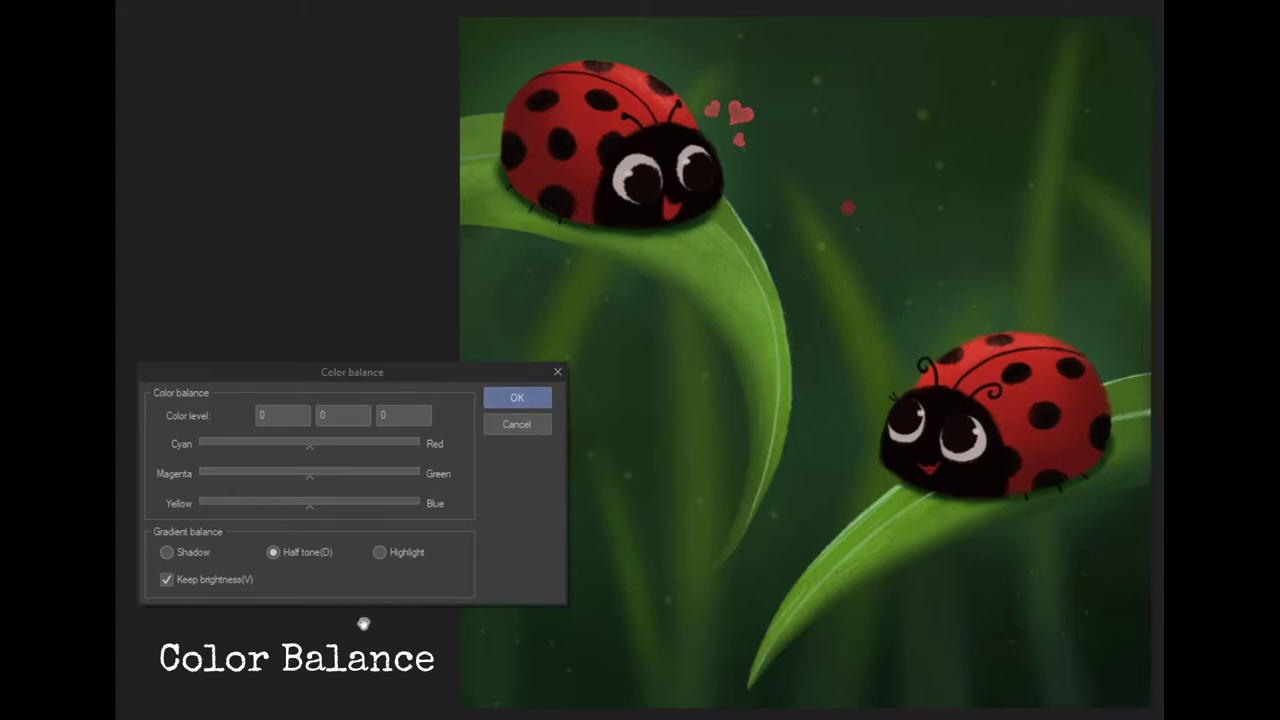
Nudge the shadows toward red and back to zero, then push the highlights to Green 100.
click(167, 555)
mouse_move(309, 447)
mouse_down()
mouse_move(376, 449)
mouse_move(313, 452)
mouse_up()
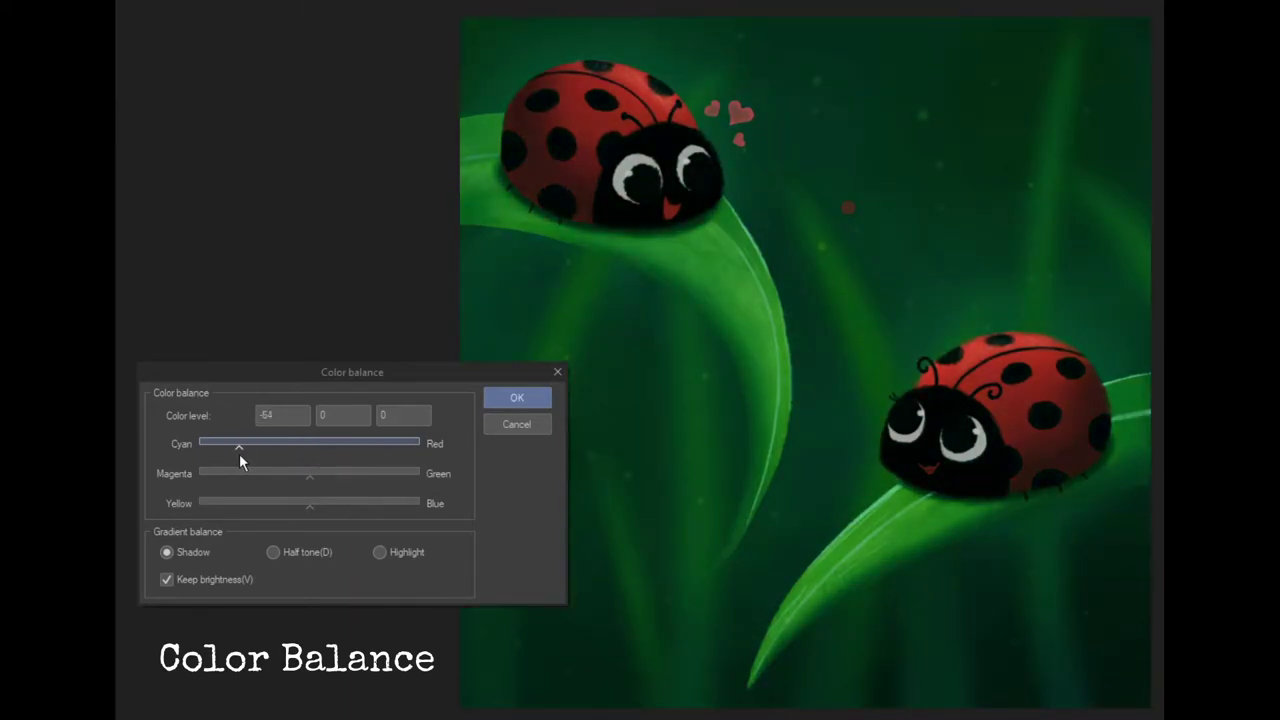
mouse_move(308, 454)
mouse_down()
mouse_move(339, 479)
mouse_move(278, 478)
mouse_move(312, 478)
mouse_up()
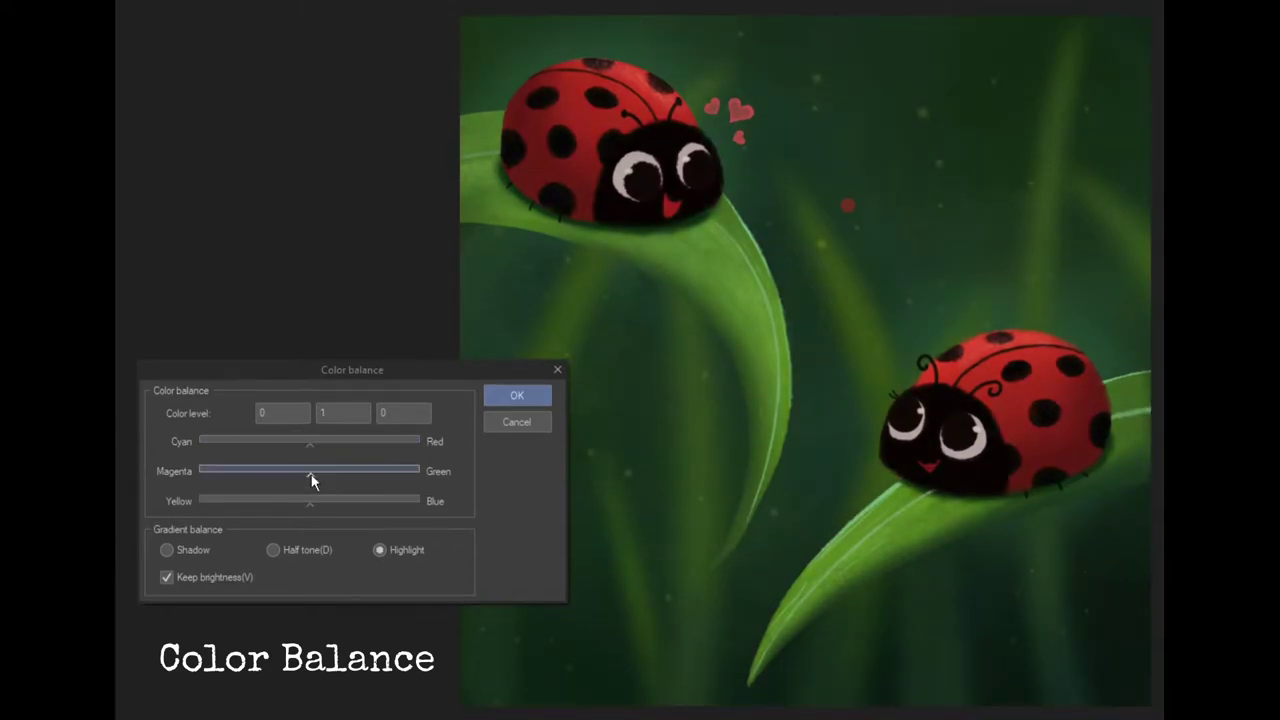
drag(314, 477, 466, 487)
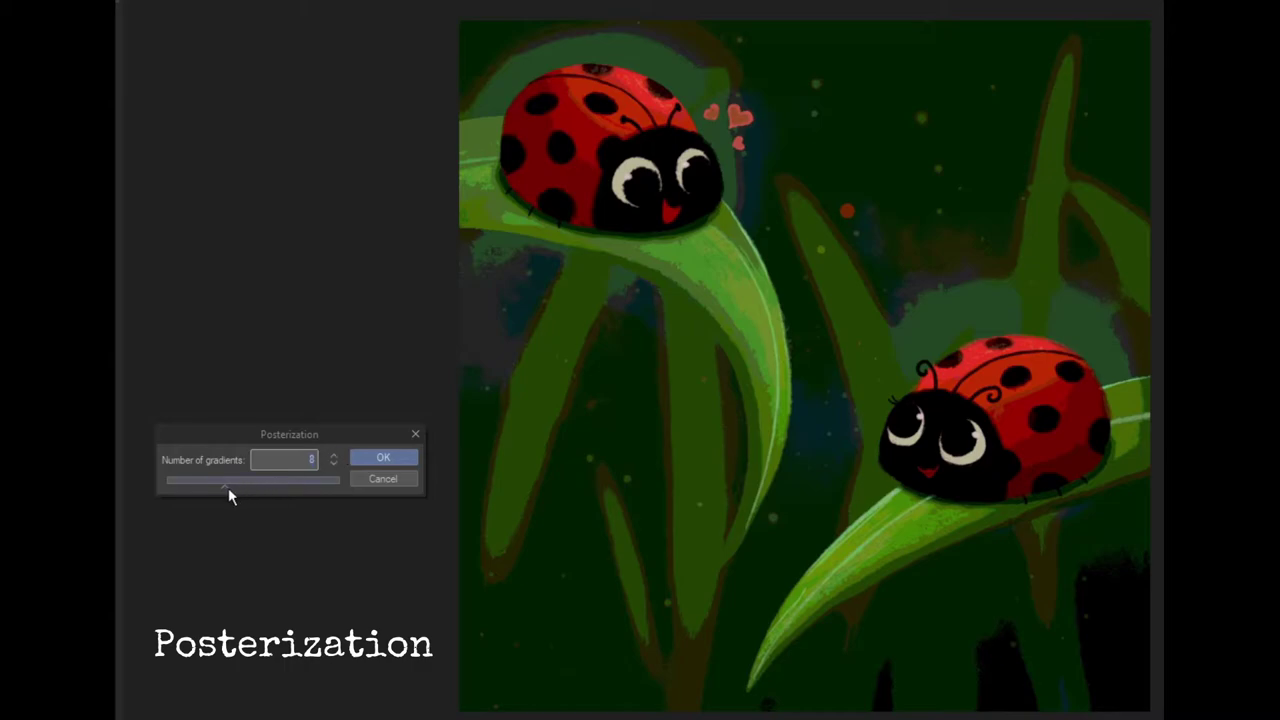
Reduce the posterization to 2 gradients.
drag(224, 489, 162, 487)
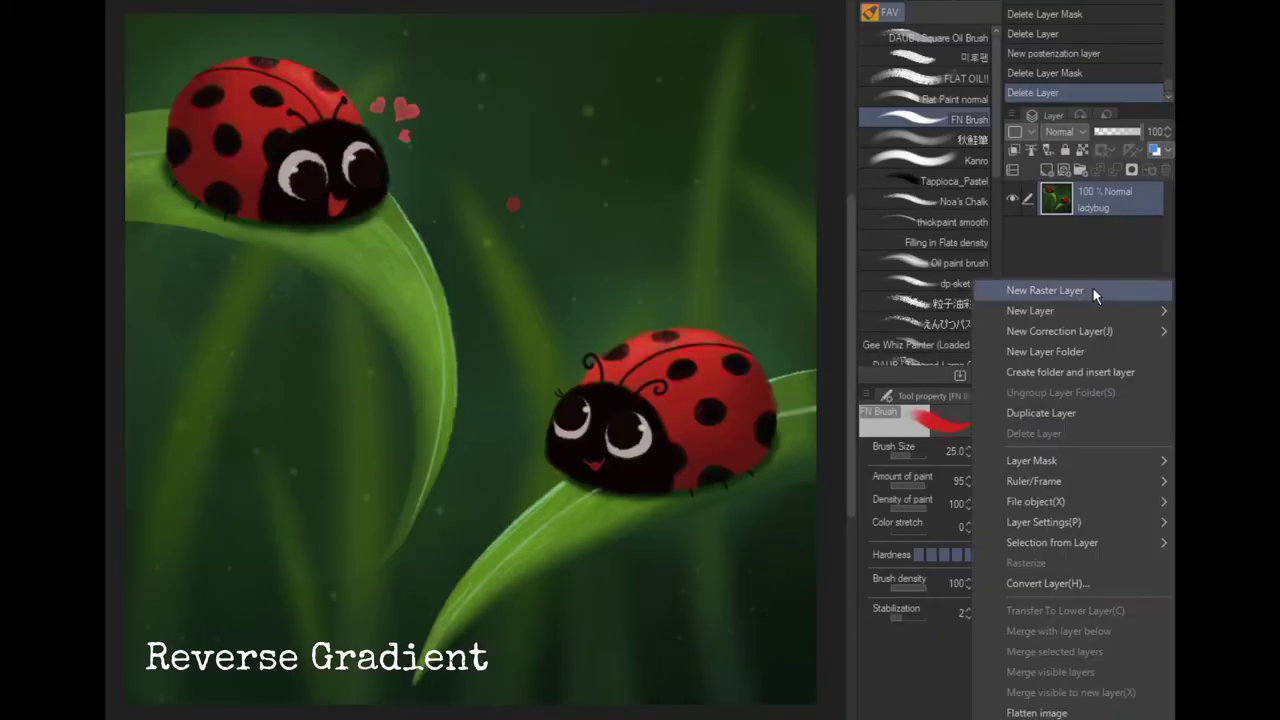
Add a Reverse Gradient correction layer and sample the inverted cyan shell colour.
mouse_move(1089, 328)
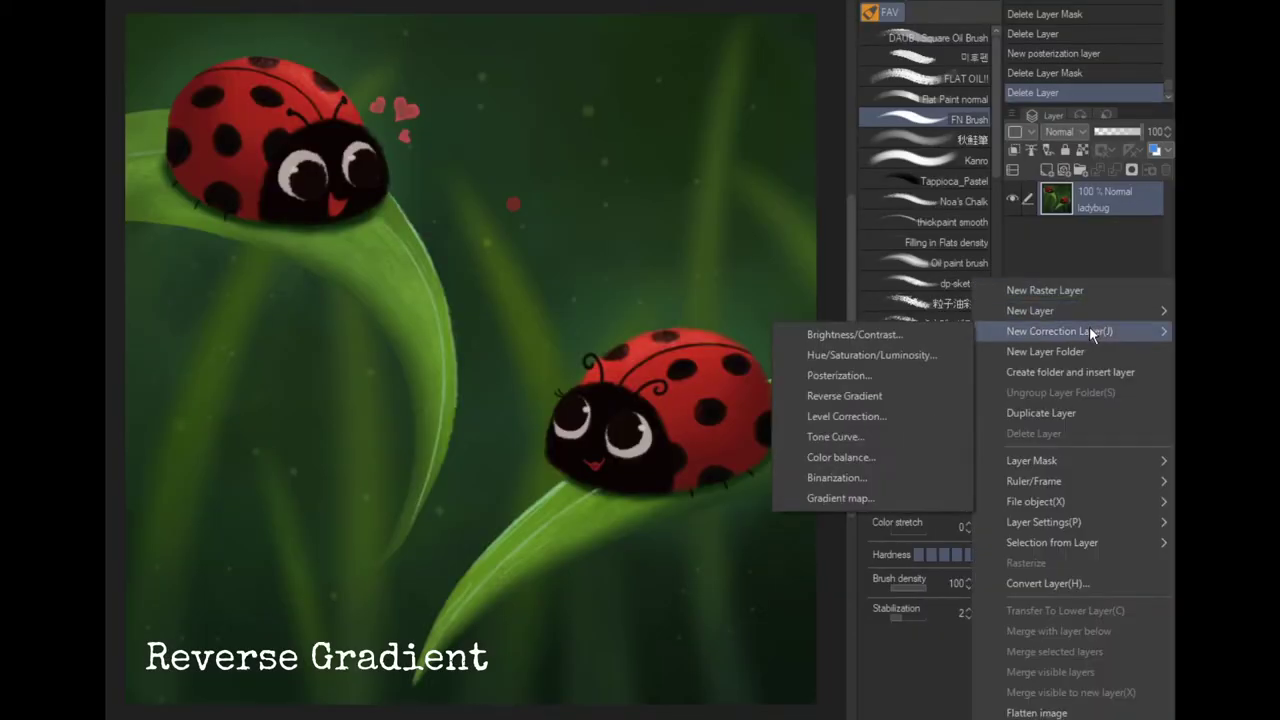
click(918, 394)
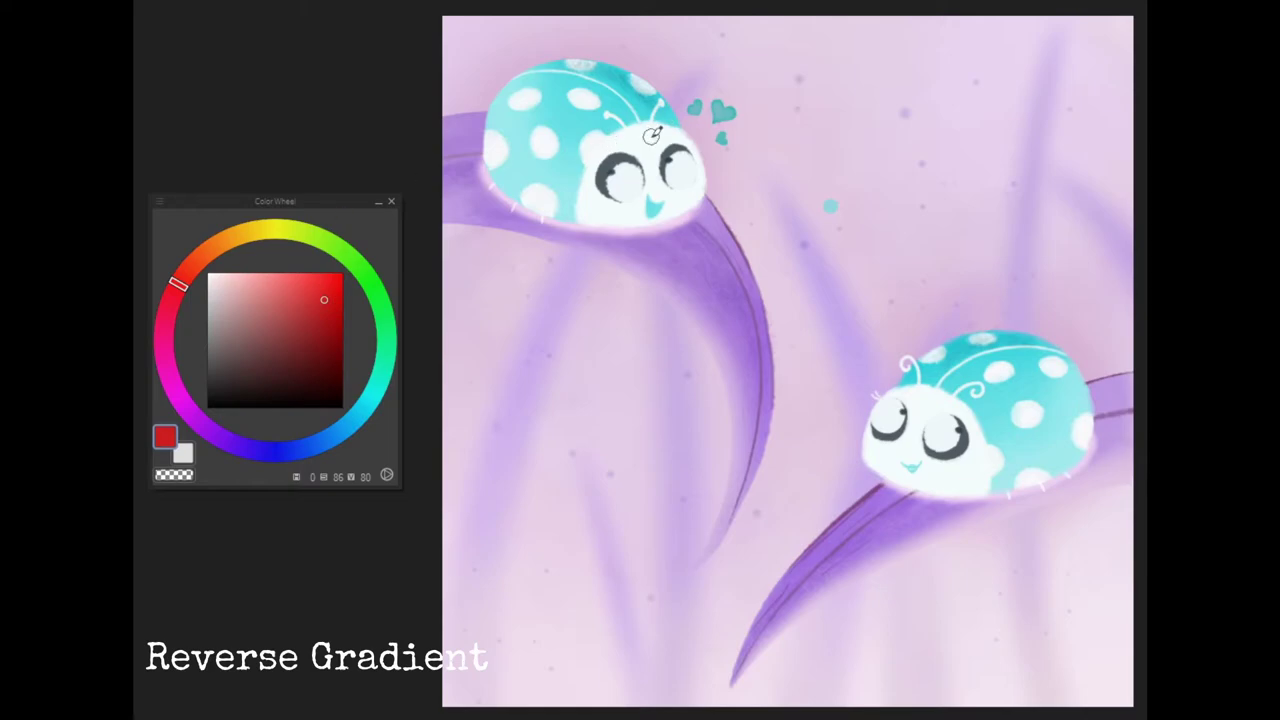
click(572, 108)
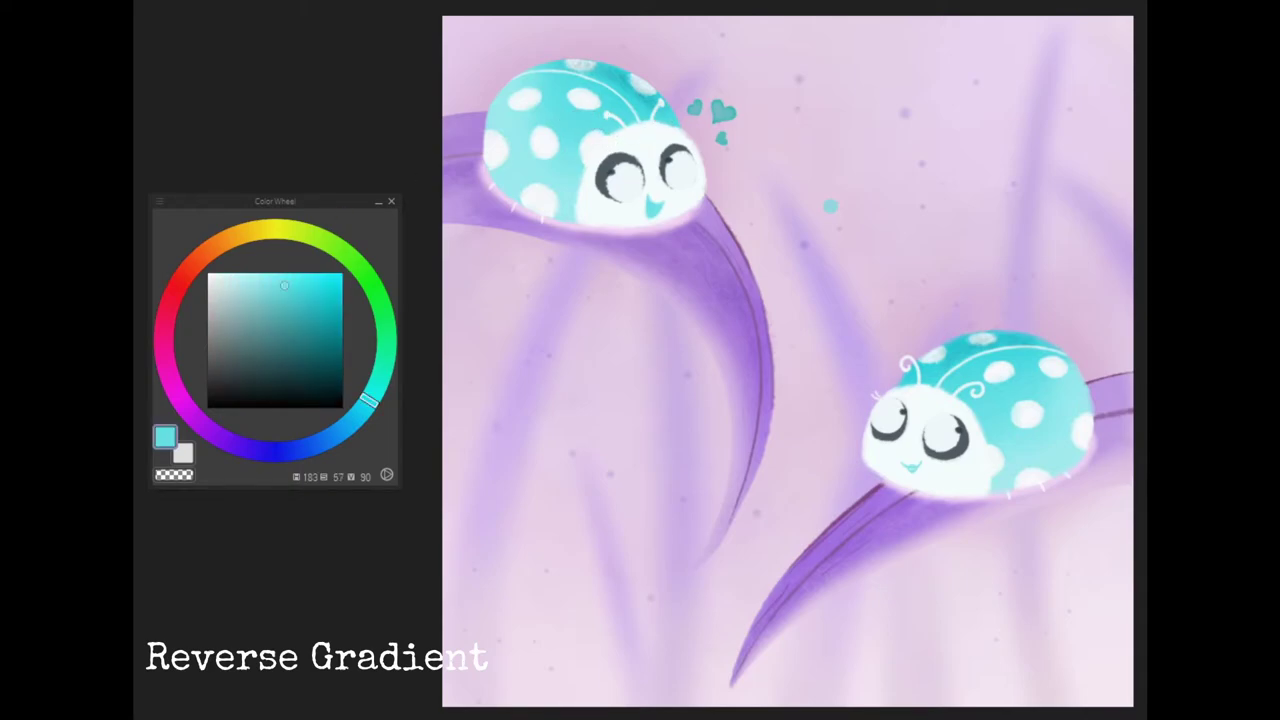
Toggle the inversion off and on, sampling the original red shell, the face, and the muted green leaf.
key(ctrl+z)
click(575, 116)
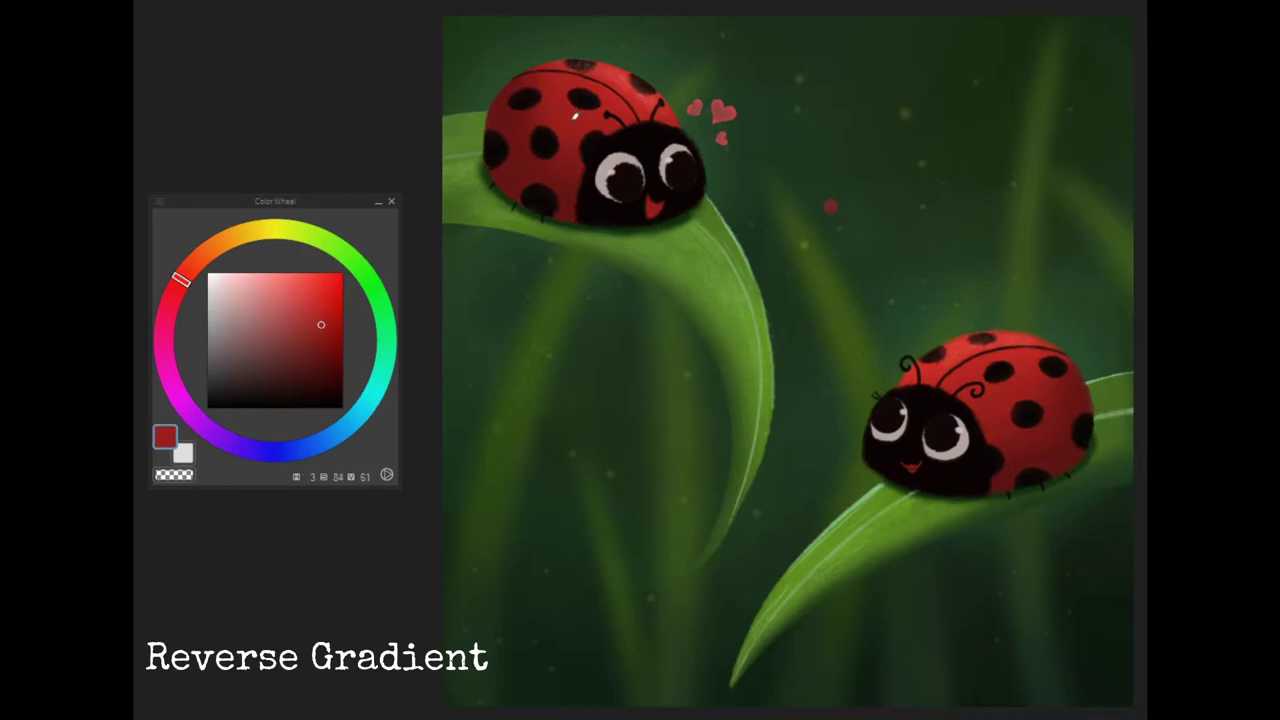
key(ctrl+i)
click(657, 142)
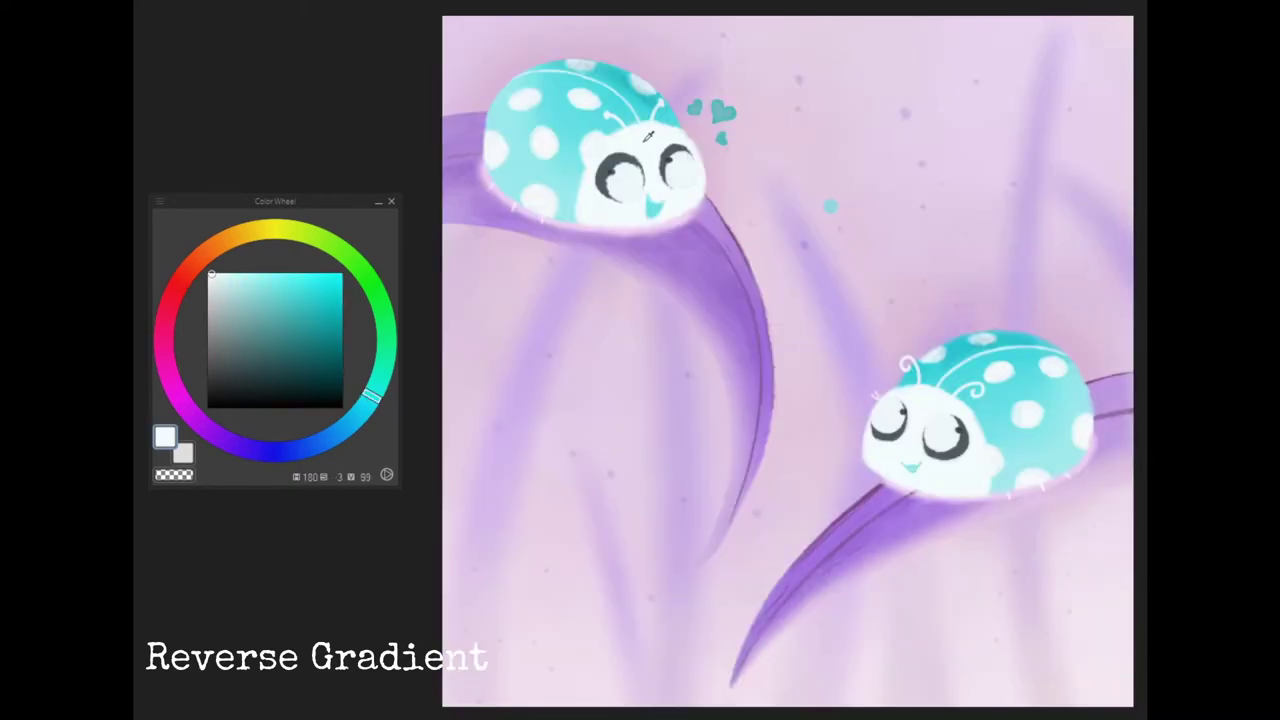
key(ctrl+z)
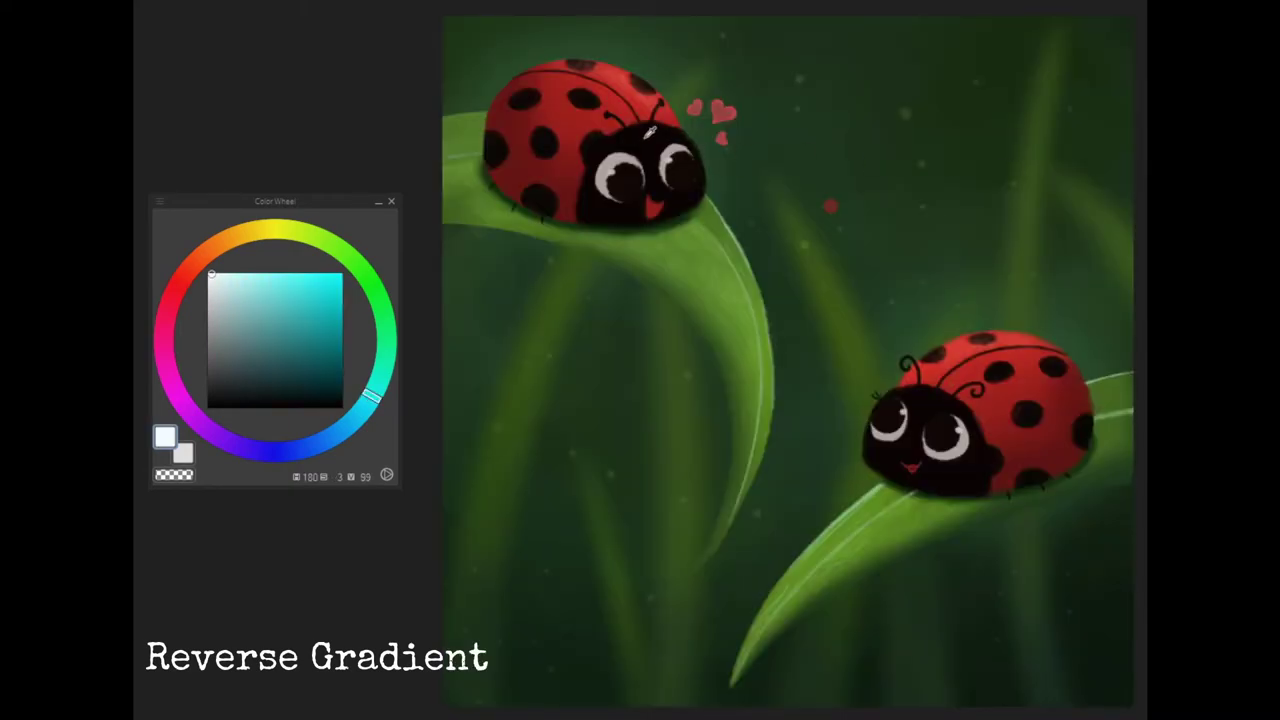
click(650, 132)
click(734, 284)
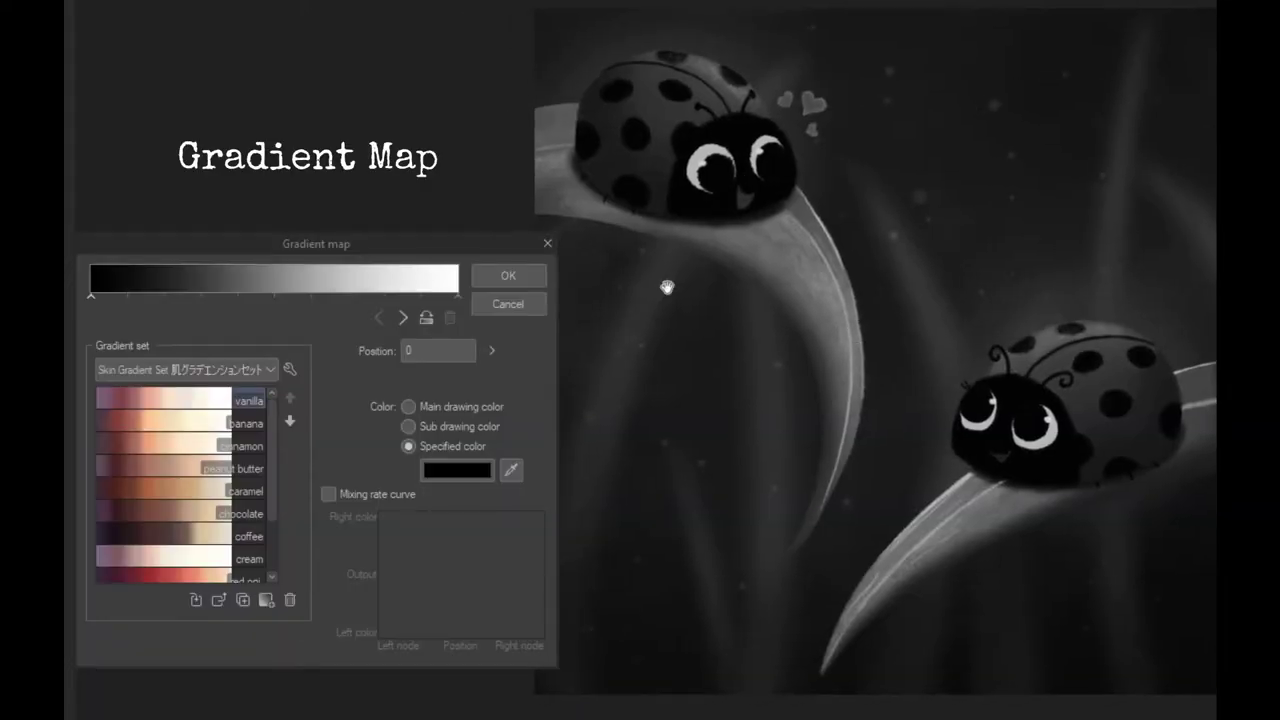
Try the Somber Shade and Effect sets, previewing Sepia, Thermography, Spectrum, Stripe and White Black.
click(240, 347)
click(175, 440)
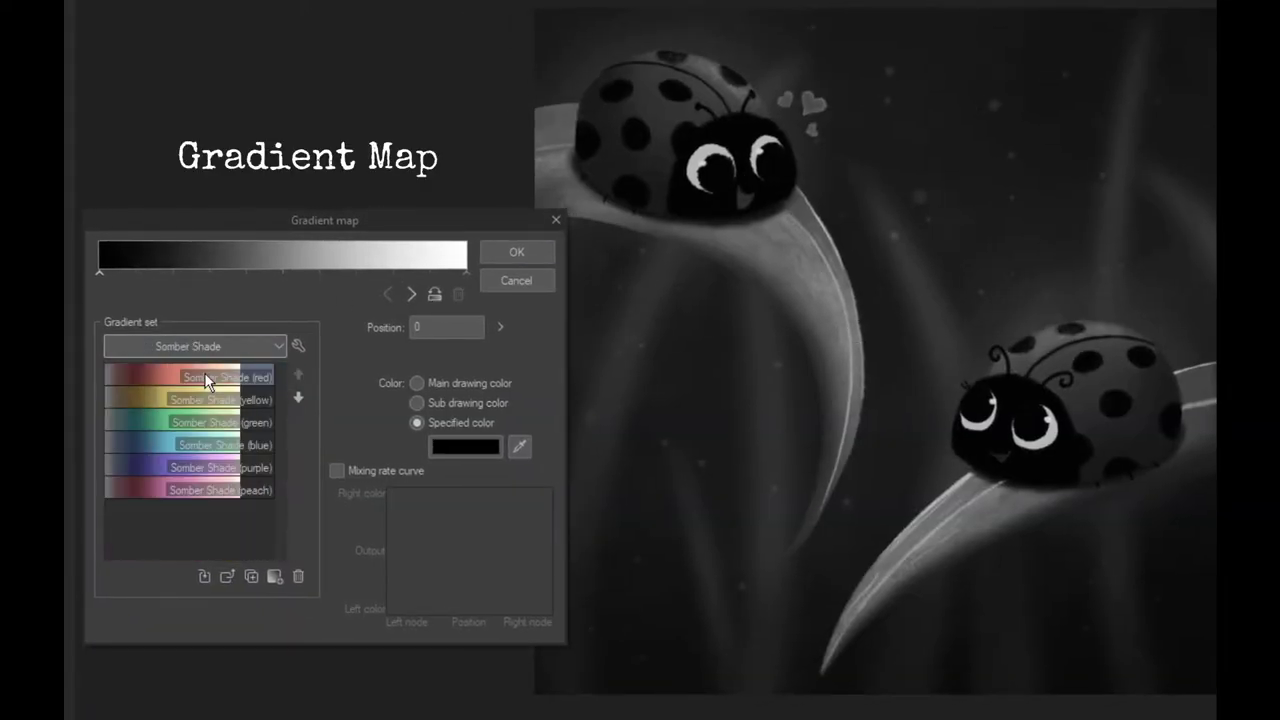
click(200, 346)
click(178, 400)
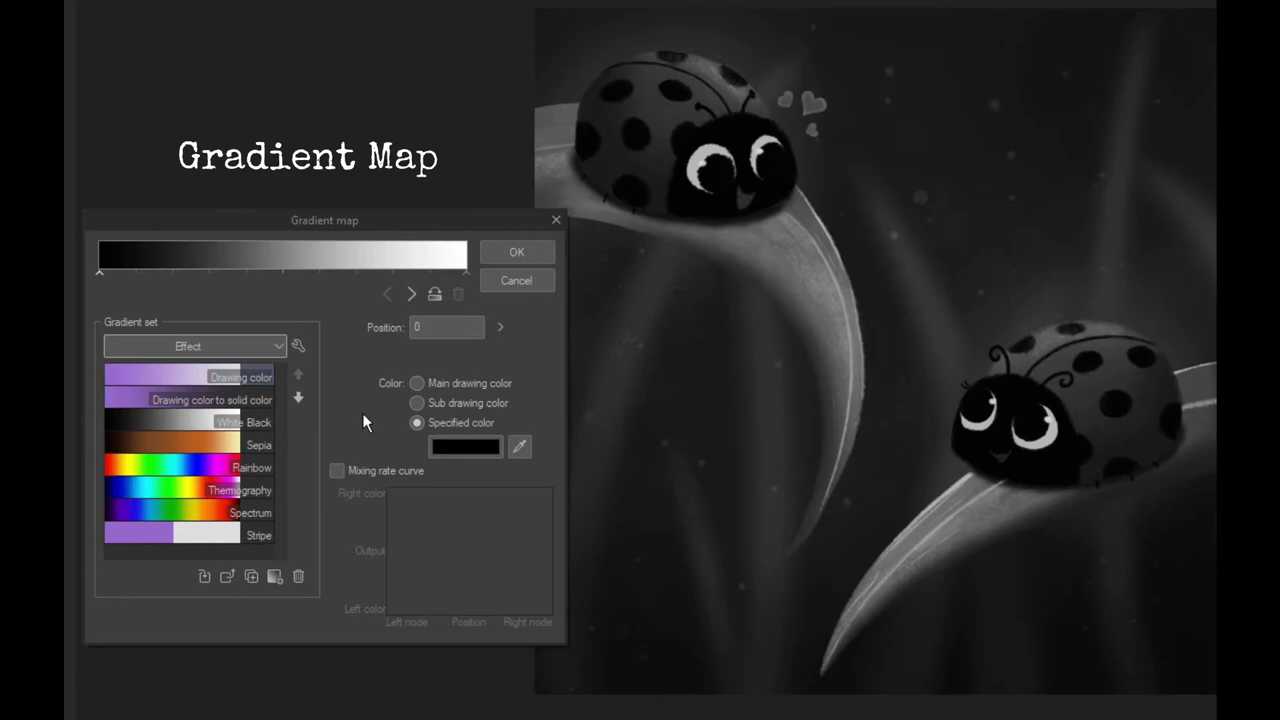
click(144, 440)
click(141, 487)
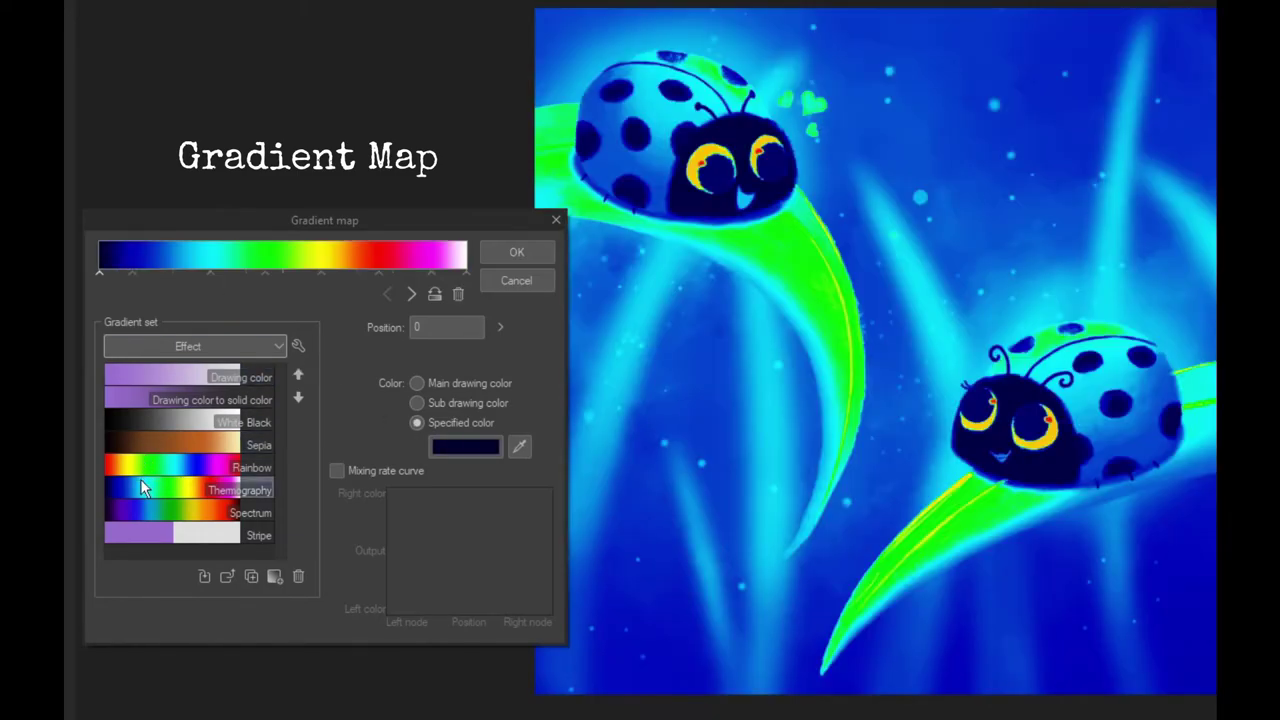
click(130, 513)
click(135, 535)
click(156, 445)
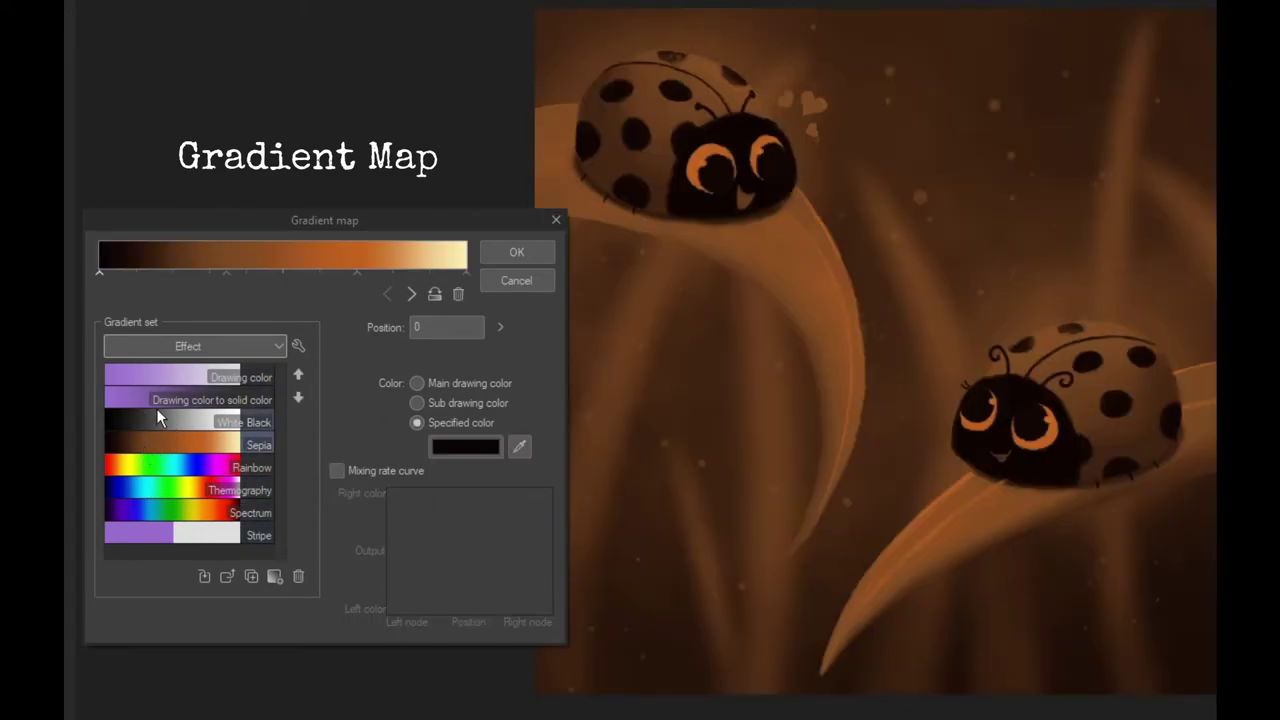
click(152, 418)
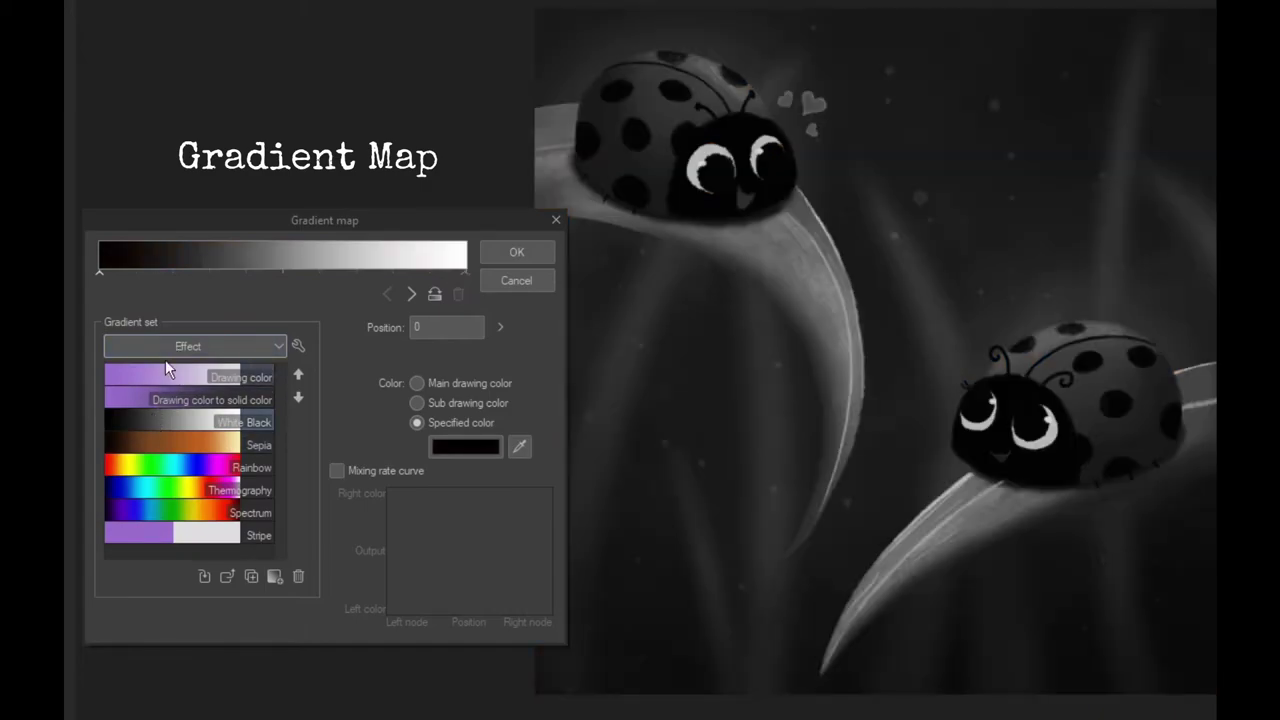
Reset the gradient's left end node and add two new nodes along the bar.
mouse_move(101, 270)
mouse_down()
mouse_move(115, 270)
mouse_move(82, 277)
mouse_up()
click(157, 275)
click(231, 275)
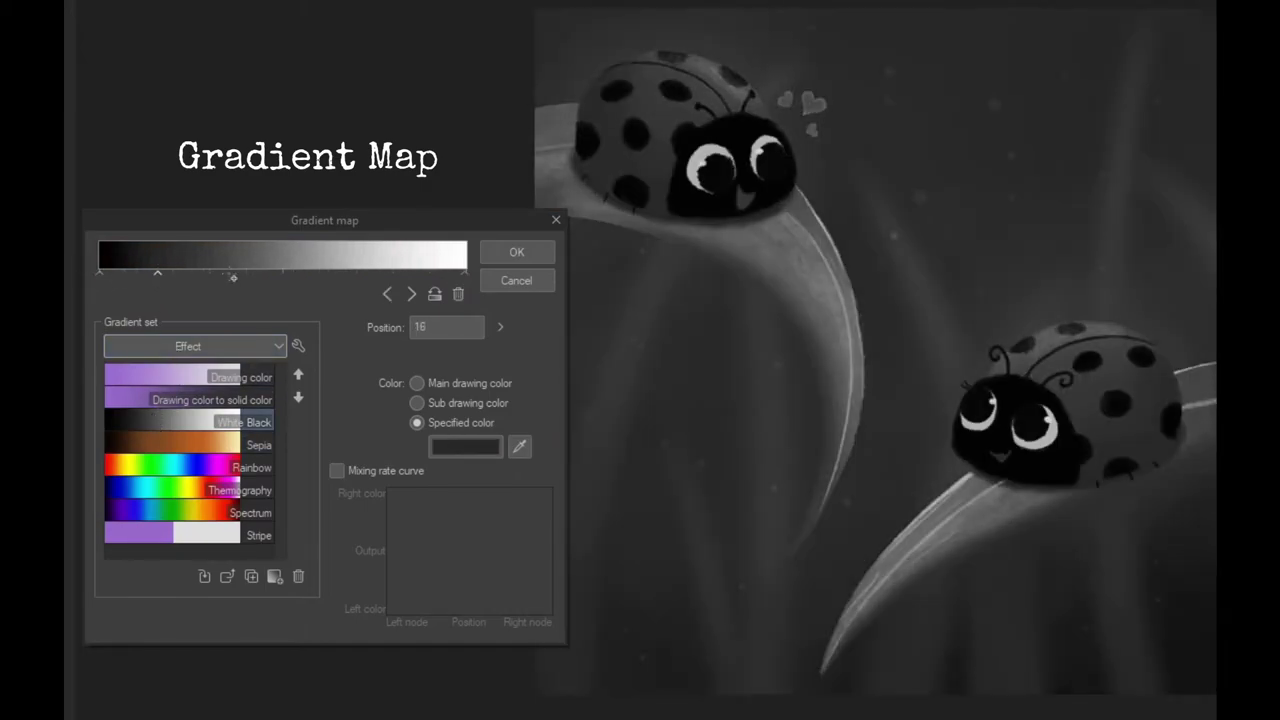
click(305, 275)
Colour the nodes red, green, olive and dark red, moving the dark node to 59.
click(100, 270)
click(465, 446)
click(157, 272)
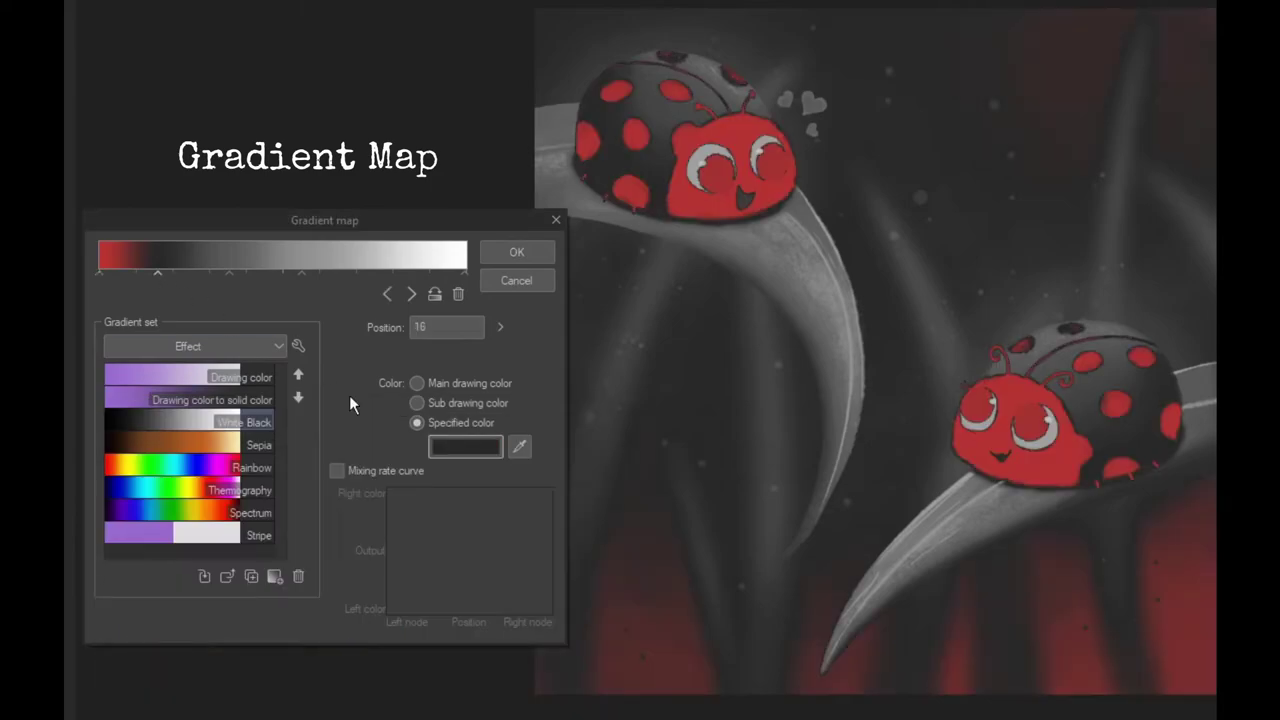
click(465, 446)
click(229, 272)
click(465, 446)
click(556, 440)
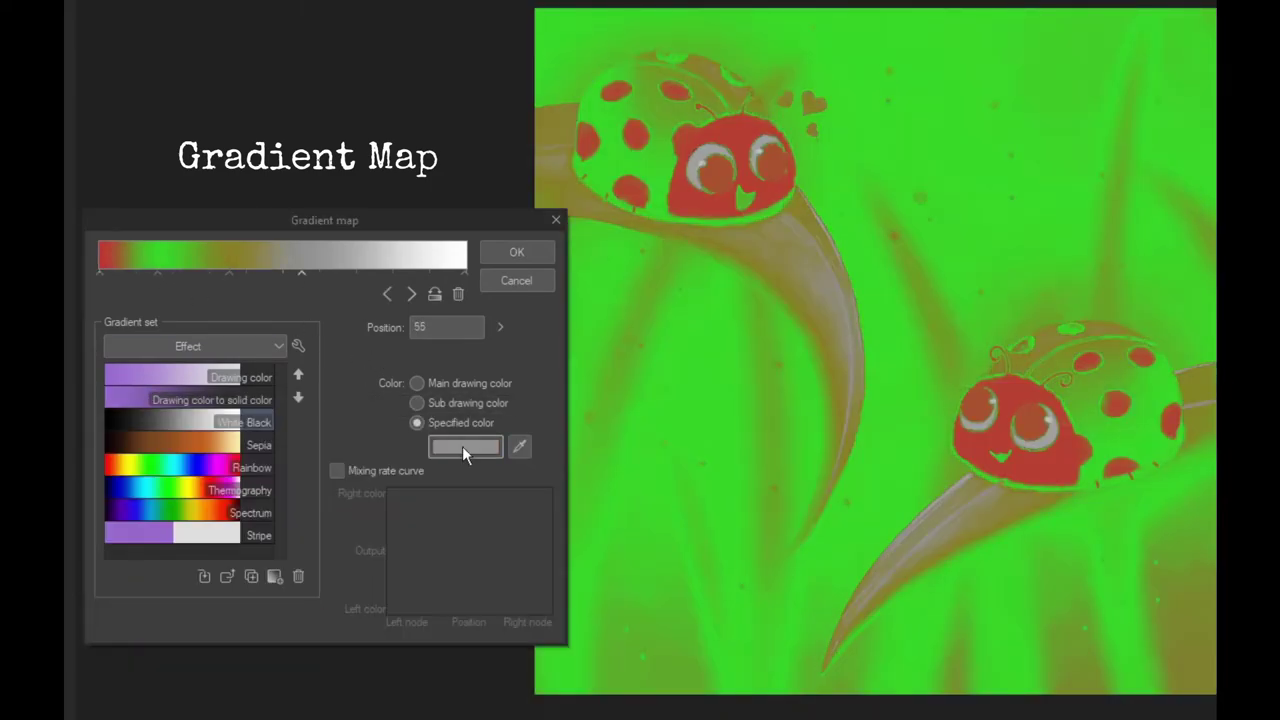
click(463, 447)
click(559, 434)
mouse_move(301, 272)
mouse_down()
mouse_move(260, 273)
mouse_move(313, 277)
mouse_up()
Try cold morning, sepia and purple presets from Toffi's Gradient Set #1, settling on navy-and-peach.
click(248, 344)
click(163, 494)
click(190, 401)
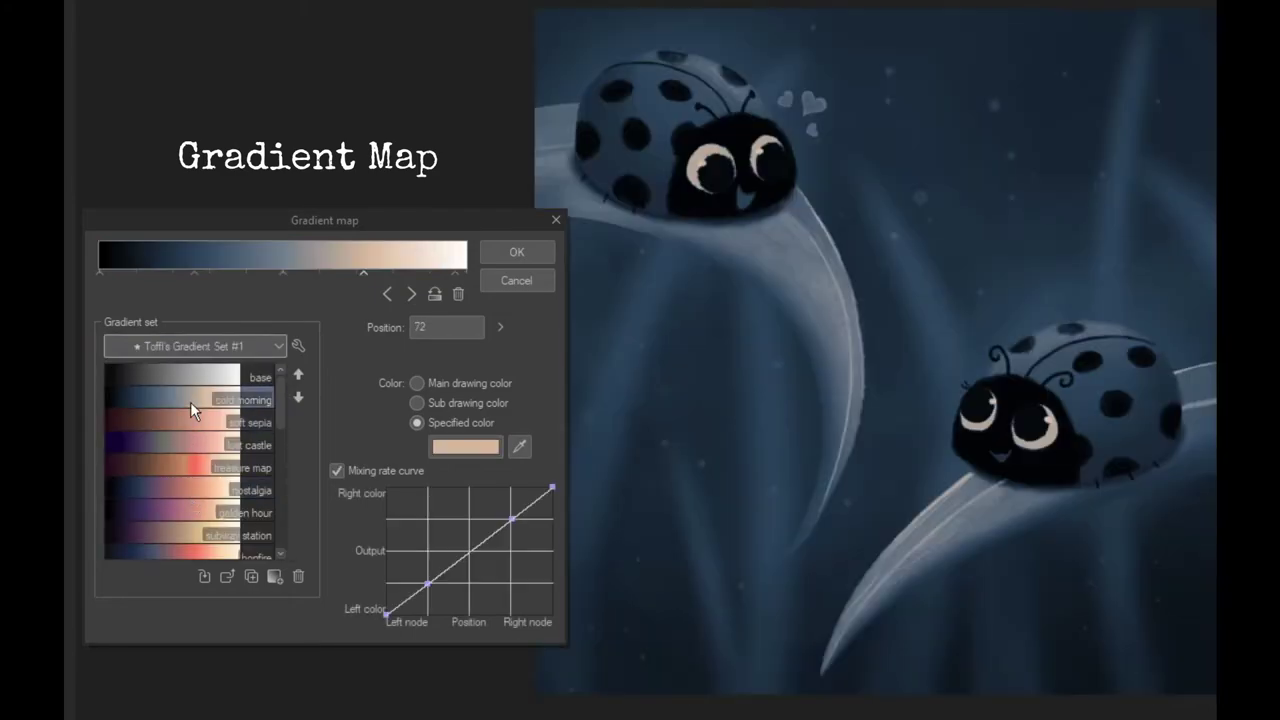
click(194, 418)
click(184, 439)
click(178, 484)
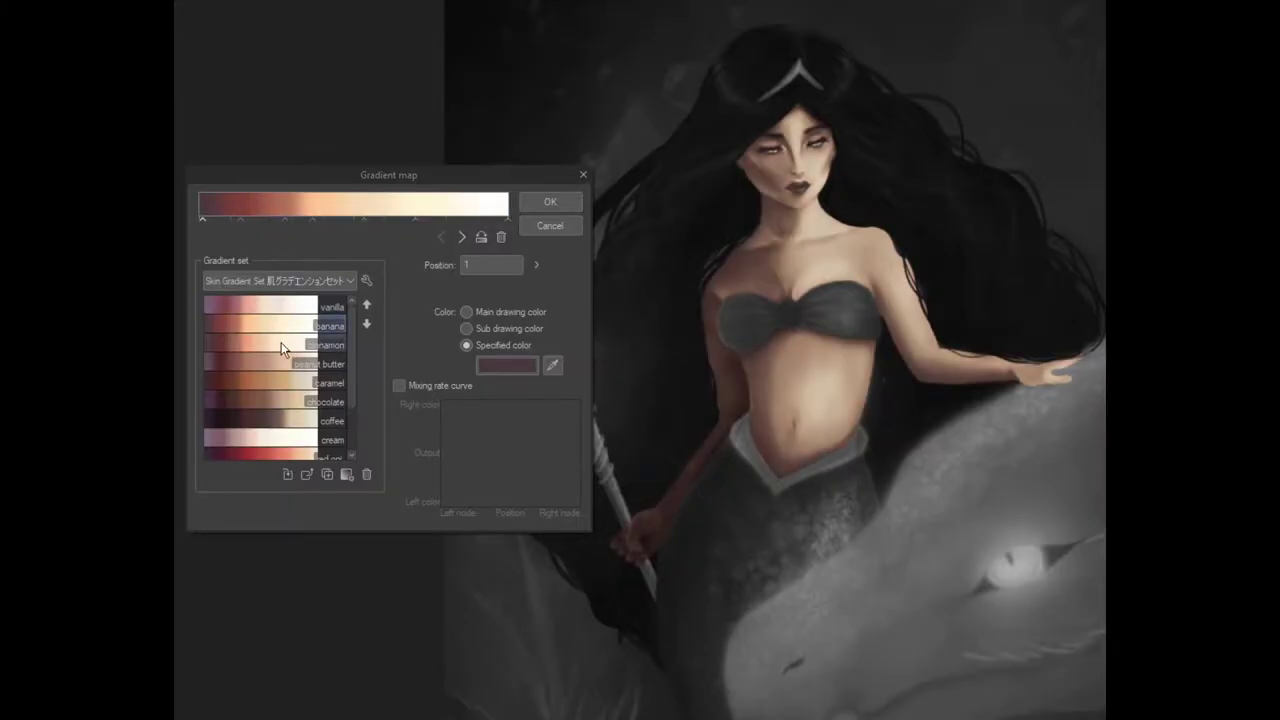
Preview the peanut butter, chocolate and coffee skin presets, then apply the gradient map with OK.
click(270, 361)
click(277, 398)
click(277, 420)
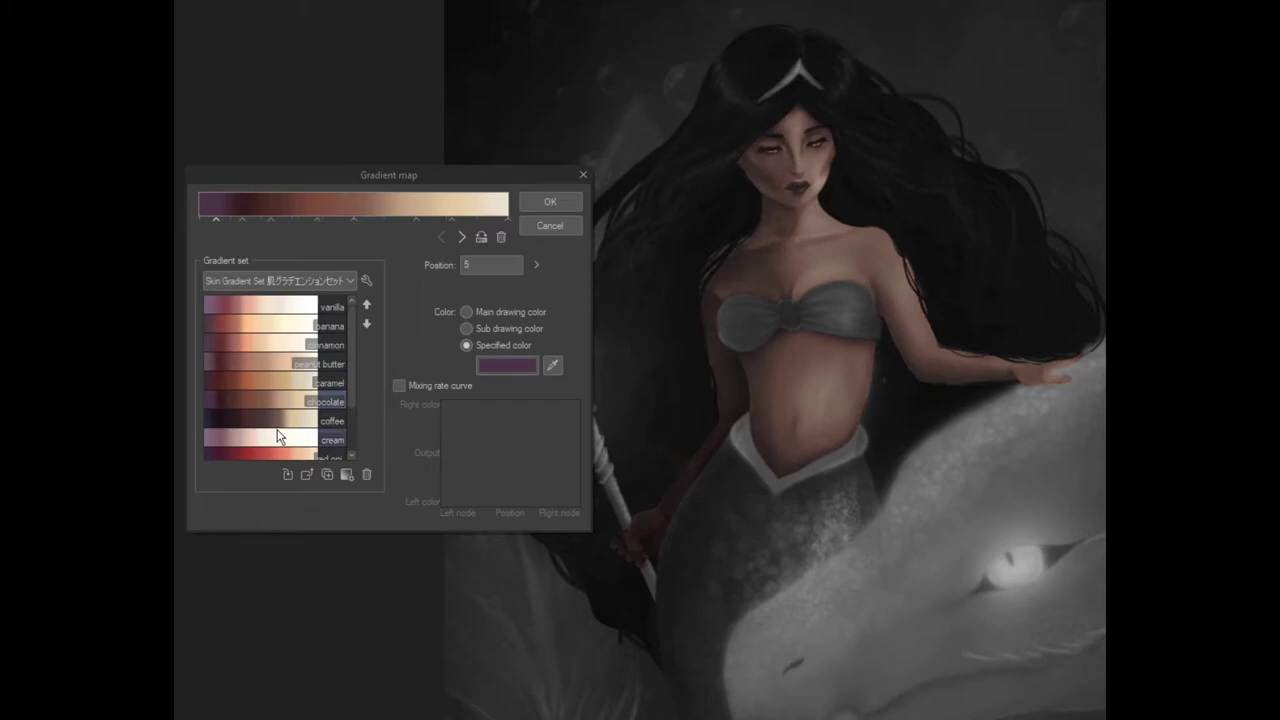
scroll(277, 428, down, 1)
click(549, 203)
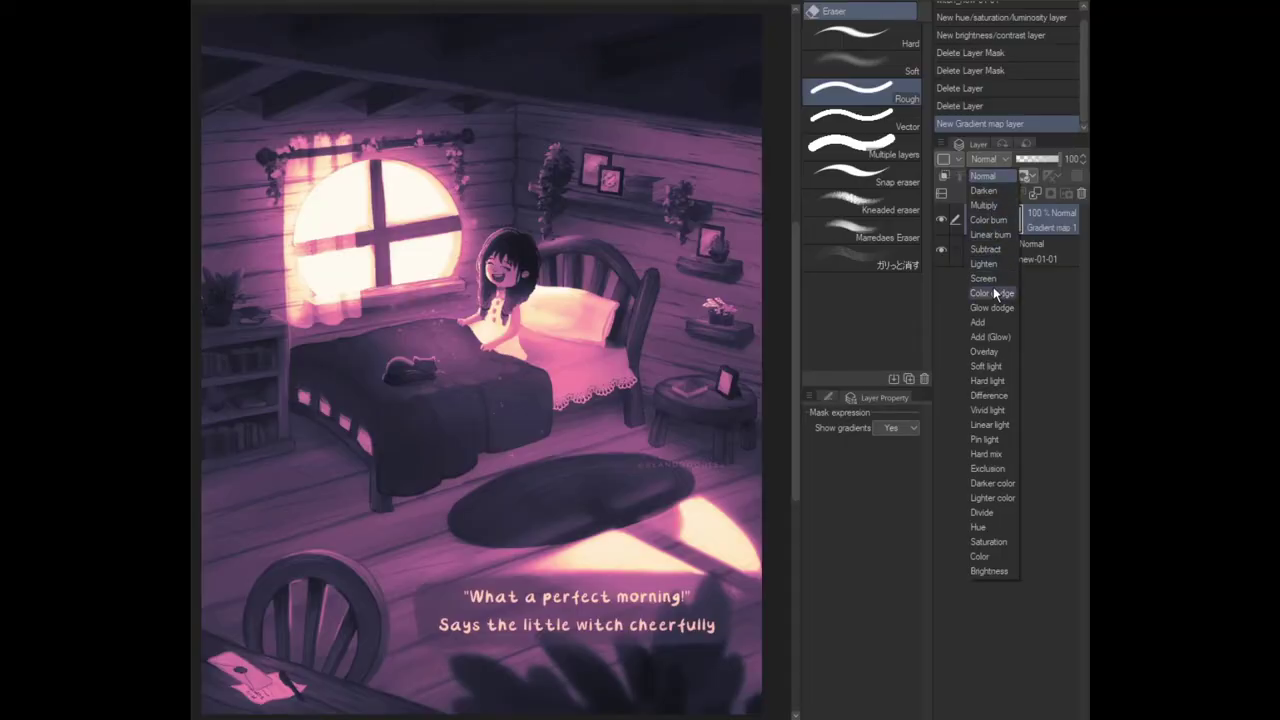
Try Hard light blending on the gradient map layer at 40 then 65% opacity.
click(993, 289)
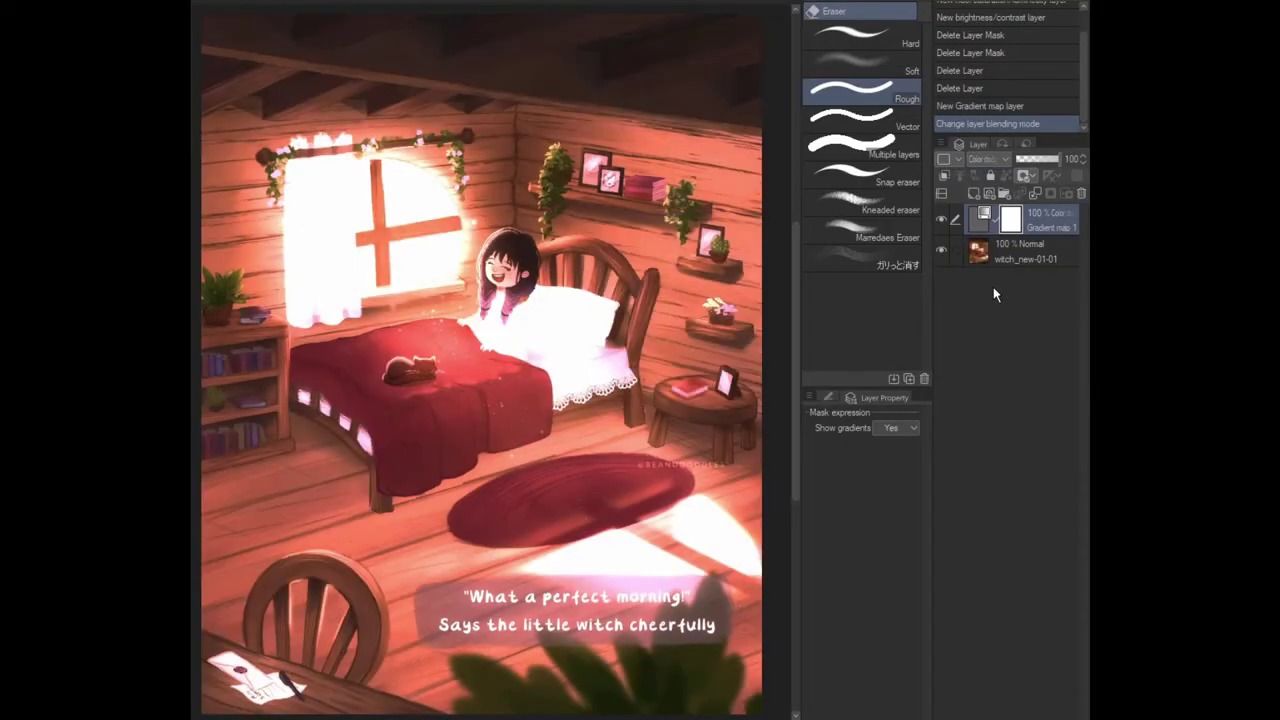
click(988, 159)
click(1062, 380)
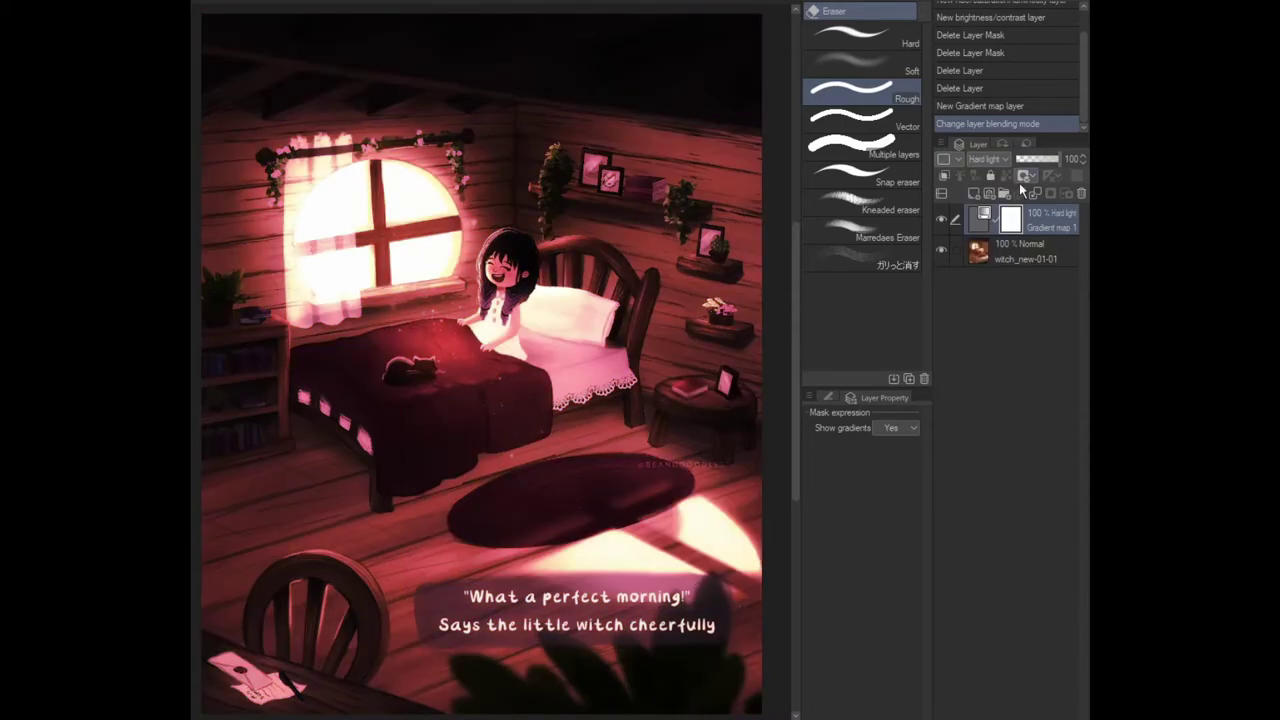
click(1034, 159)
drag(1036, 157, 1046, 161)
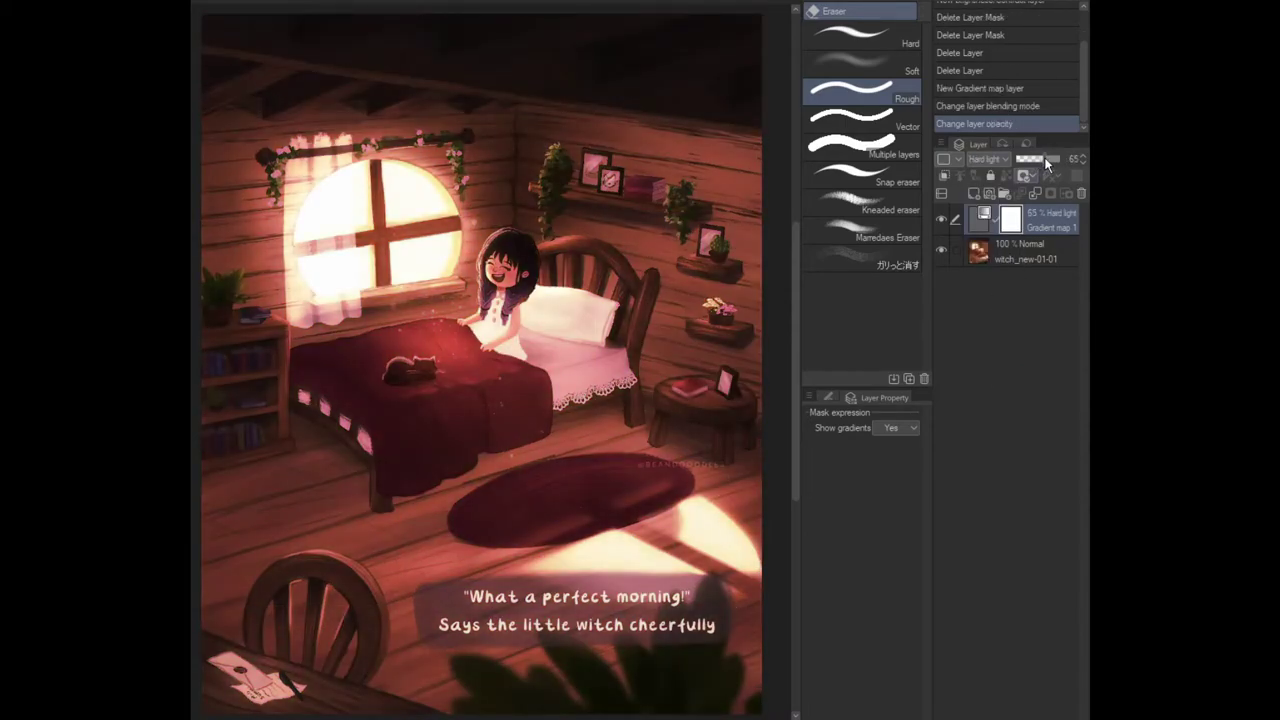
Switch to Color blending at 81% opacity, try Glow dodge, then settle on Brightness.
click(970, 159)
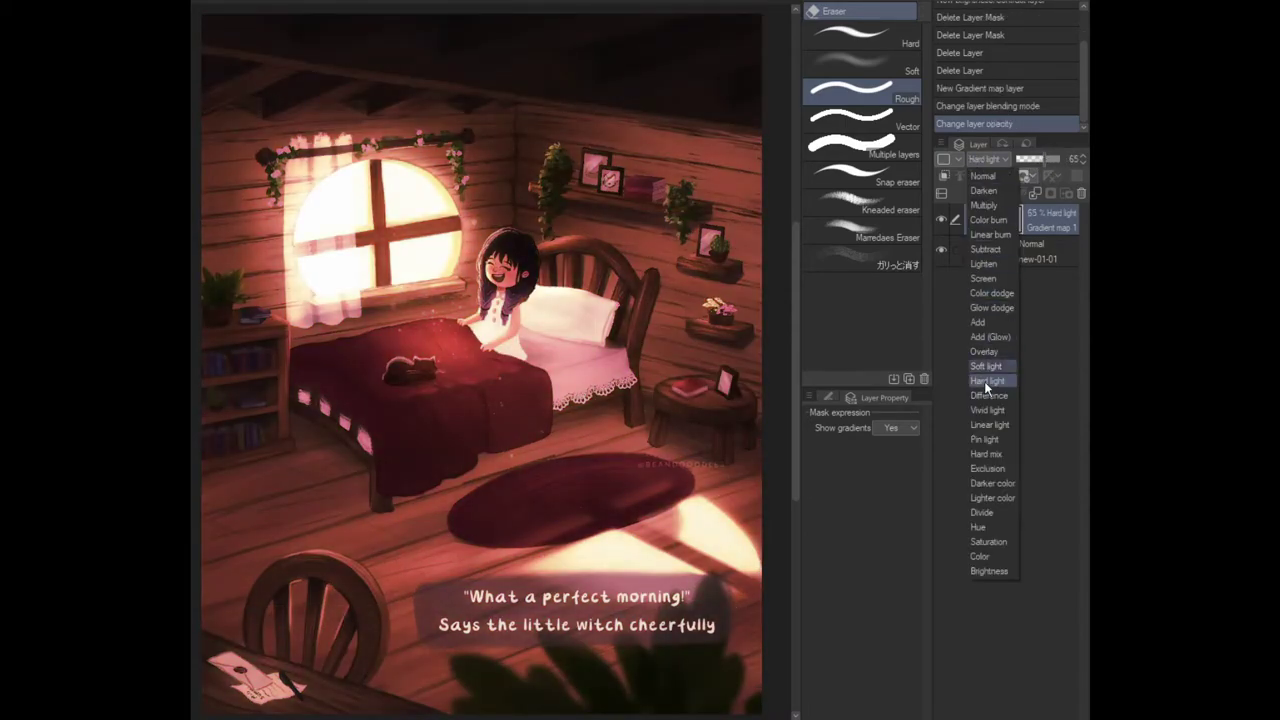
click(990, 556)
click(1032, 157)
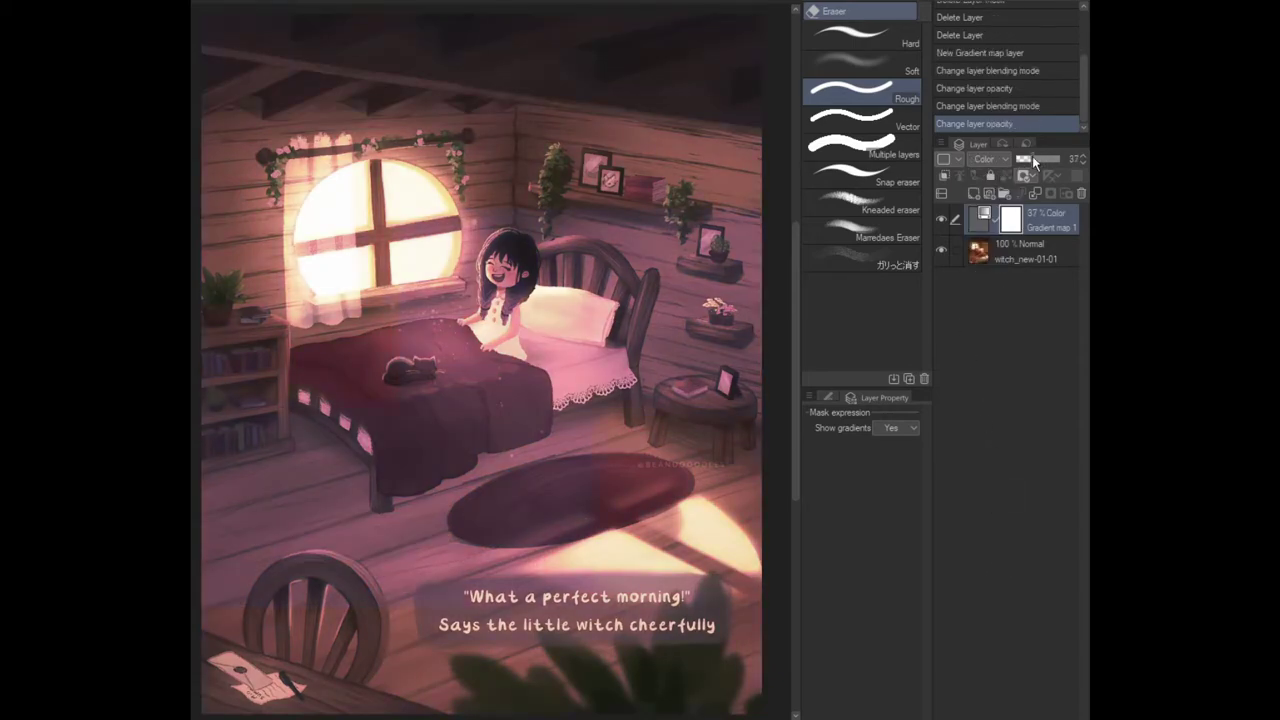
drag(1046, 163, 1056, 161)
click(987, 161)
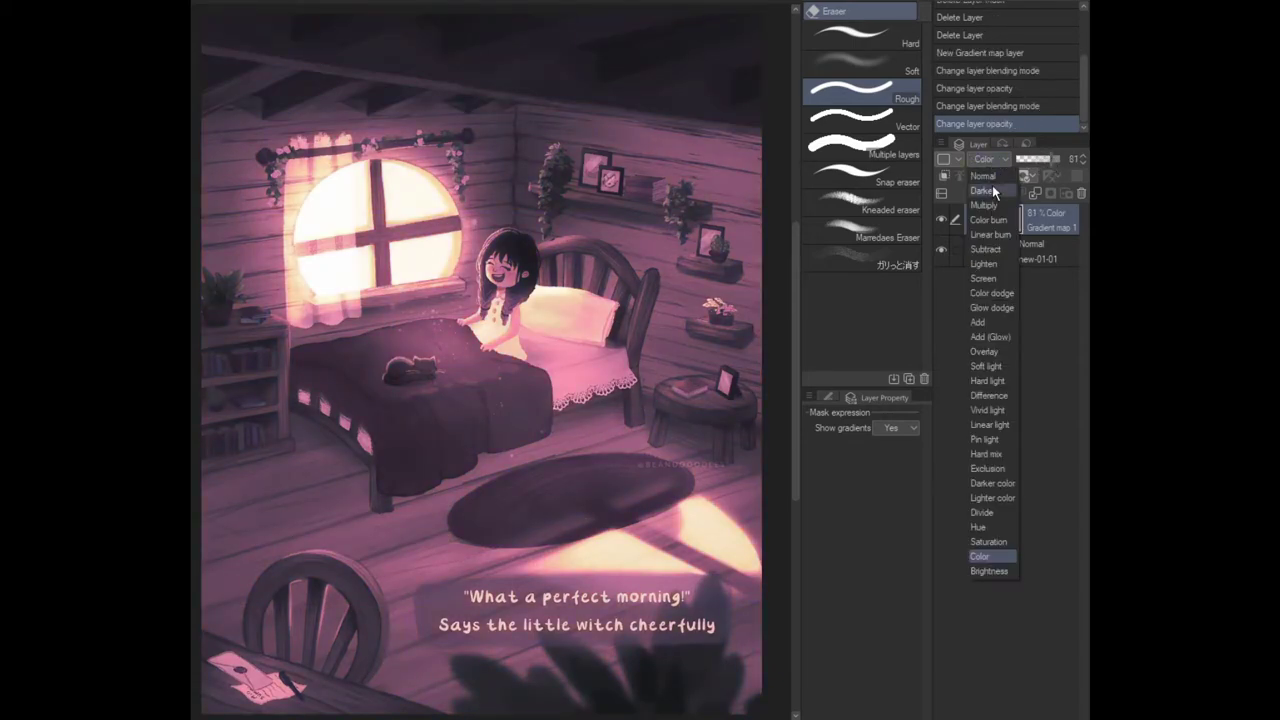
click(998, 307)
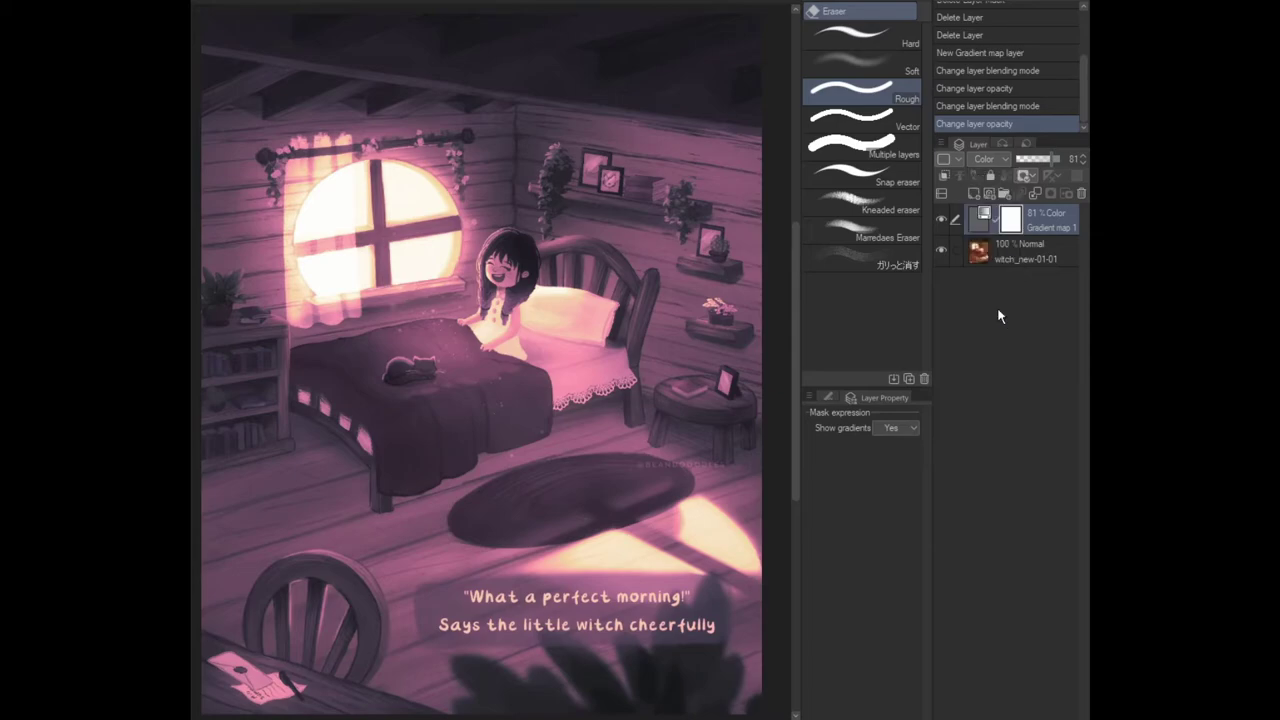
click(986, 159)
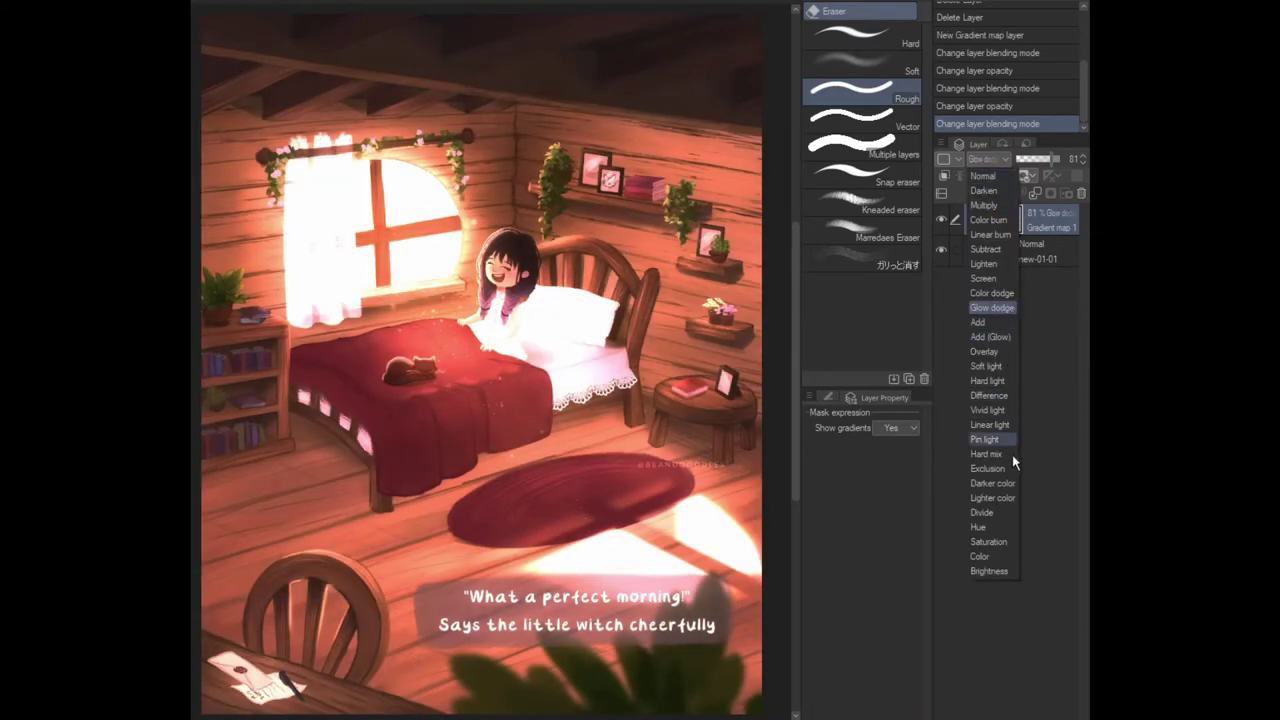
click(992, 575)
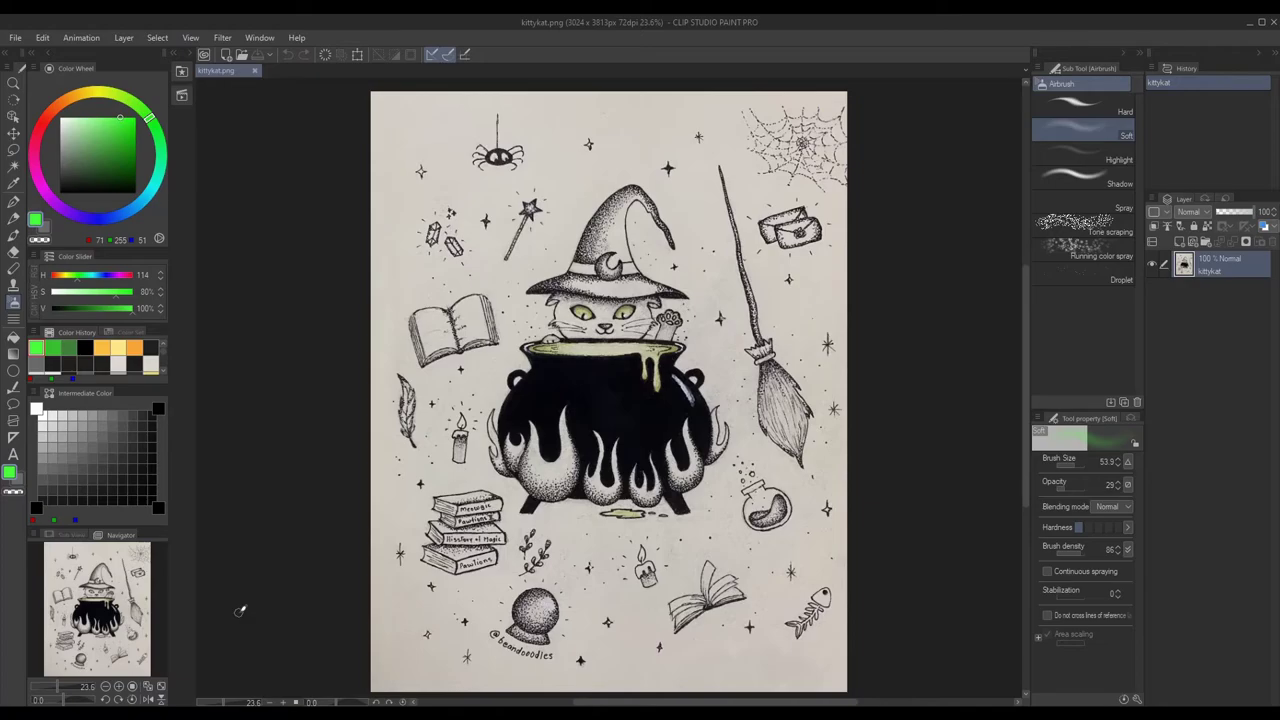
Add a Level Correction layer, lowering output white and raising input black slightly to darken the drawing.
right_click(1209, 376)
mouse_move(1224, 70)
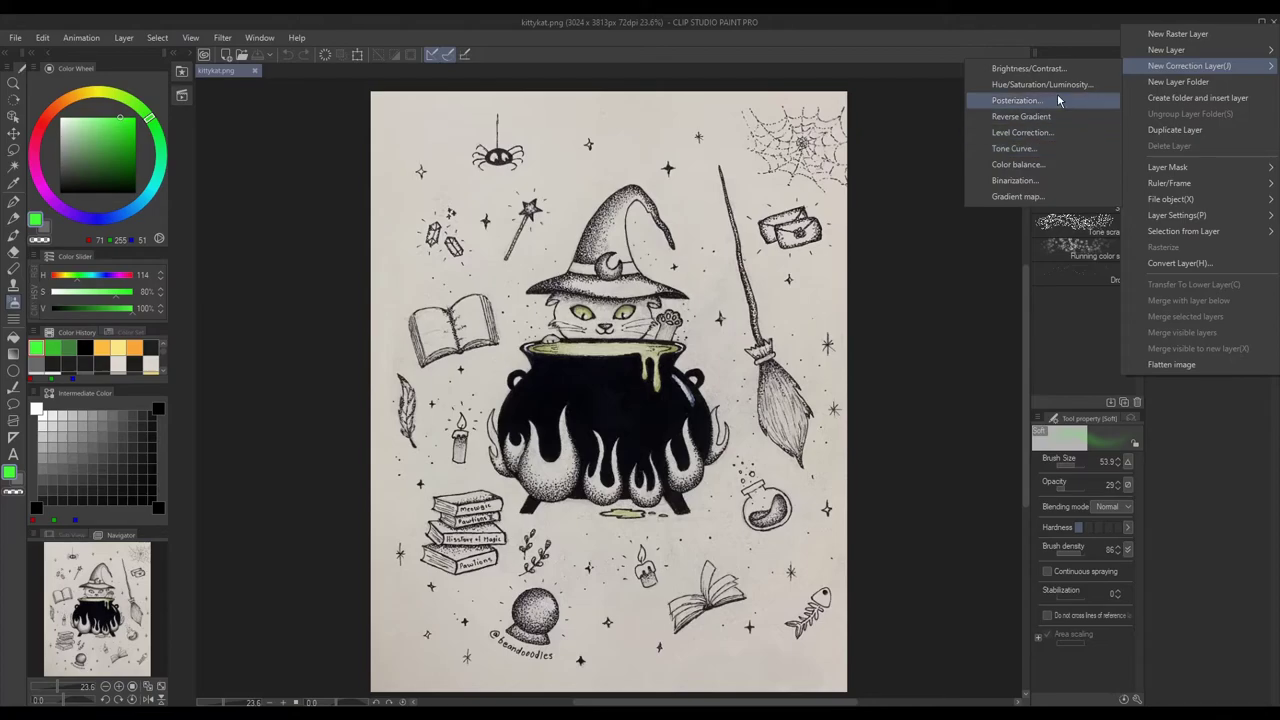
click(1045, 131)
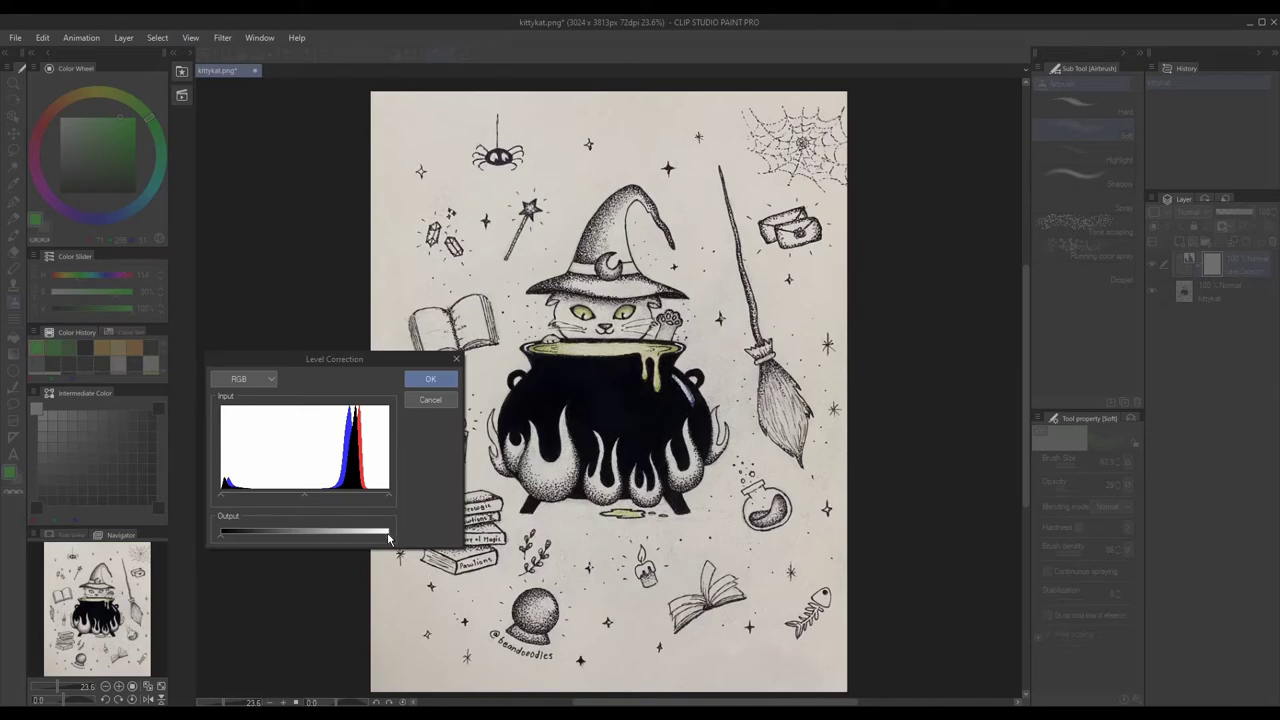
drag(388, 538, 259, 539)
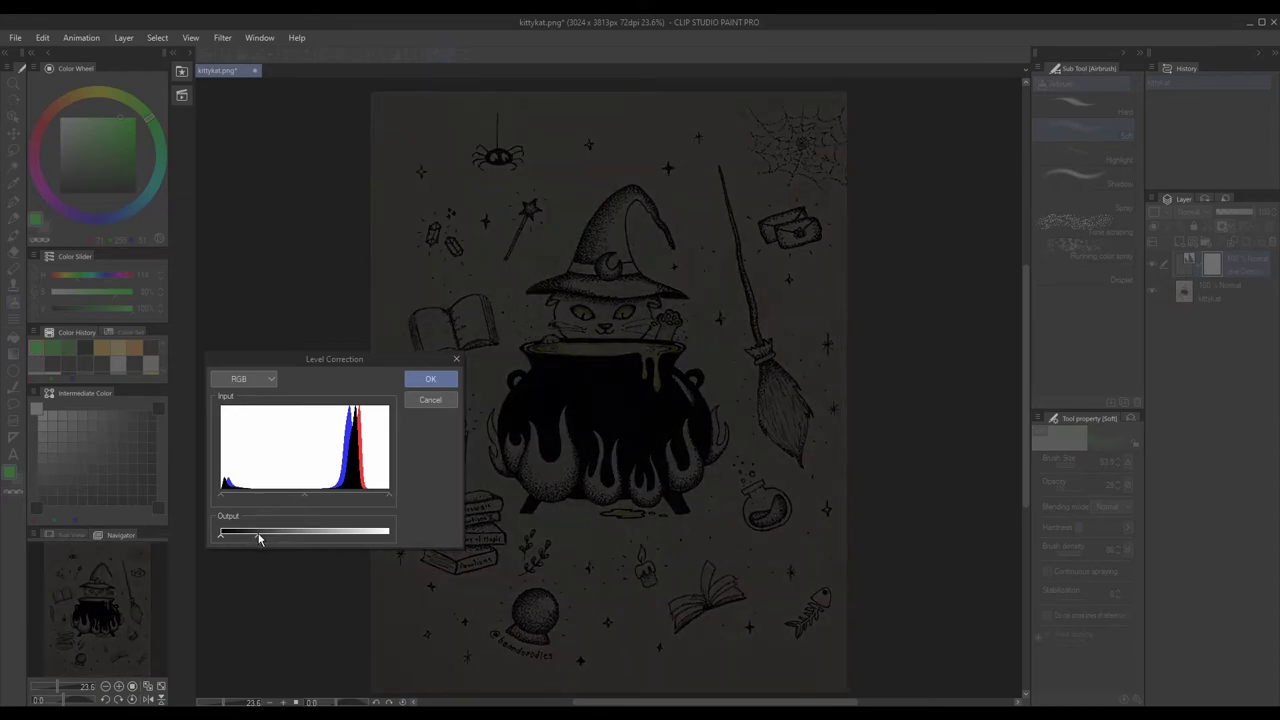
click(222, 497)
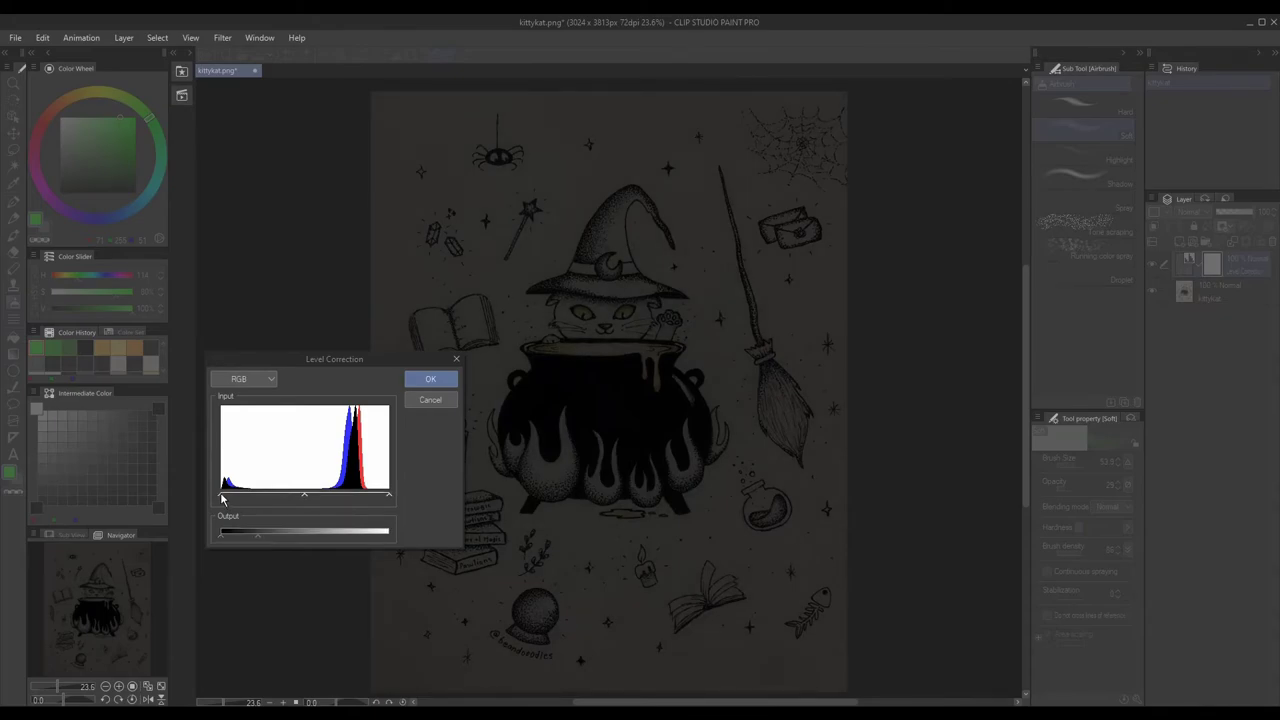
drag(222, 497, 306, 500)
click(430, 379)
right_click(1211, 347)
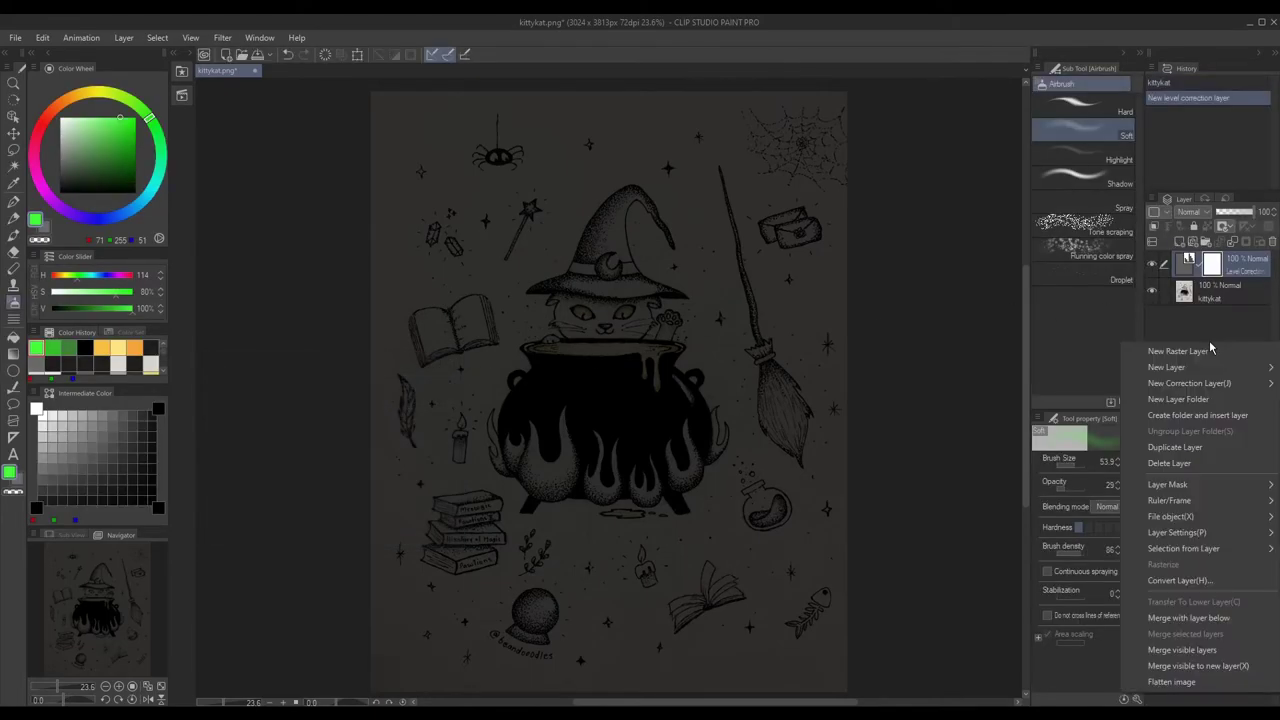
mouse_move(1140, 384)
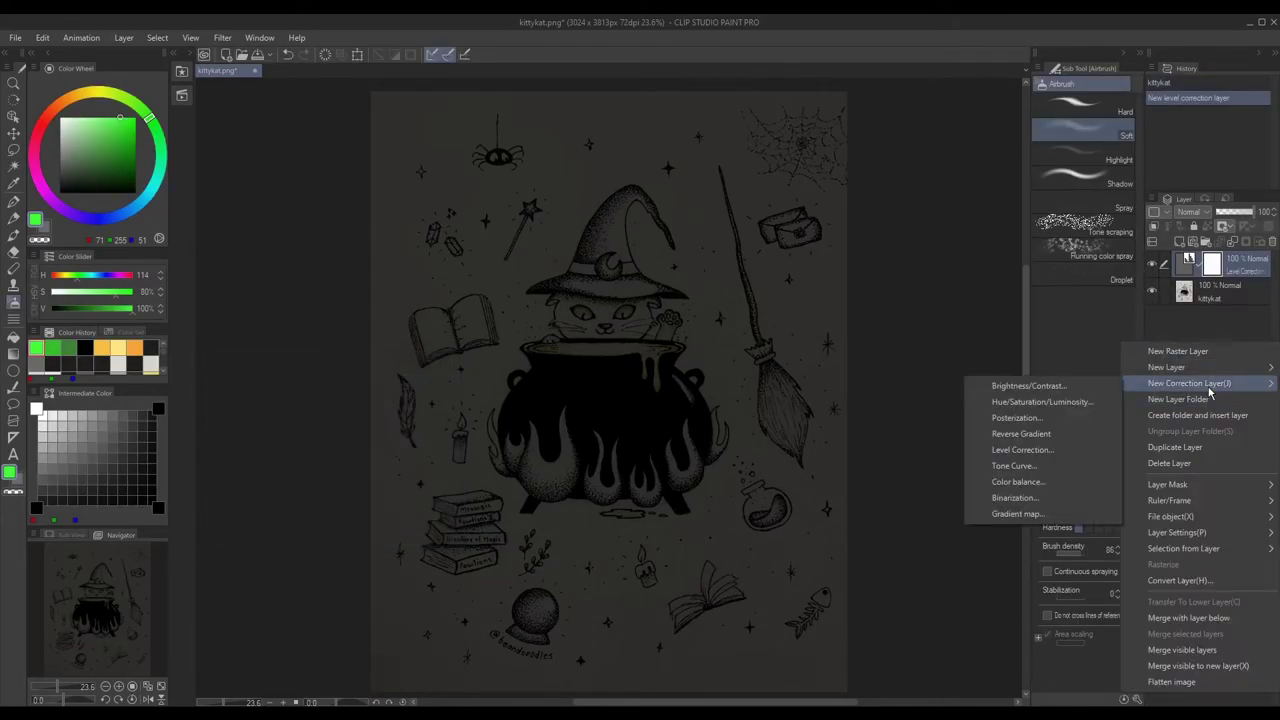
click(1073, 388)
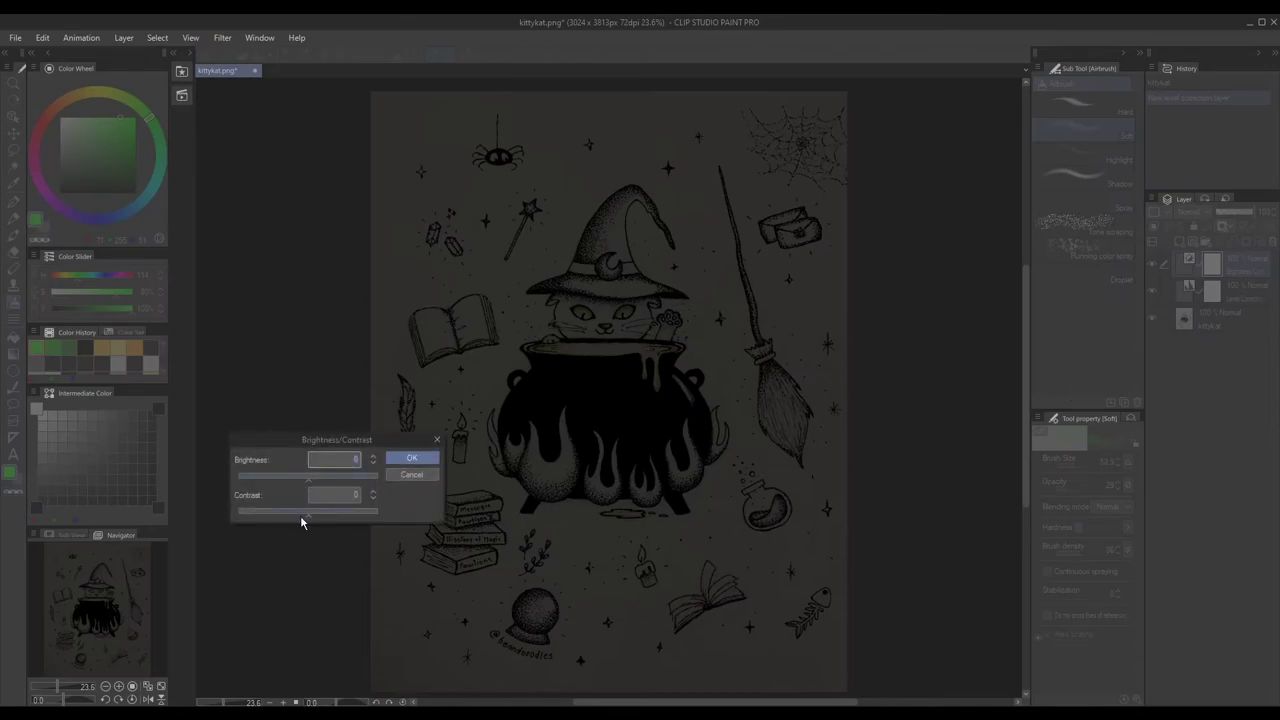
click(300, 515)
drag(301, 520, 308, 521)
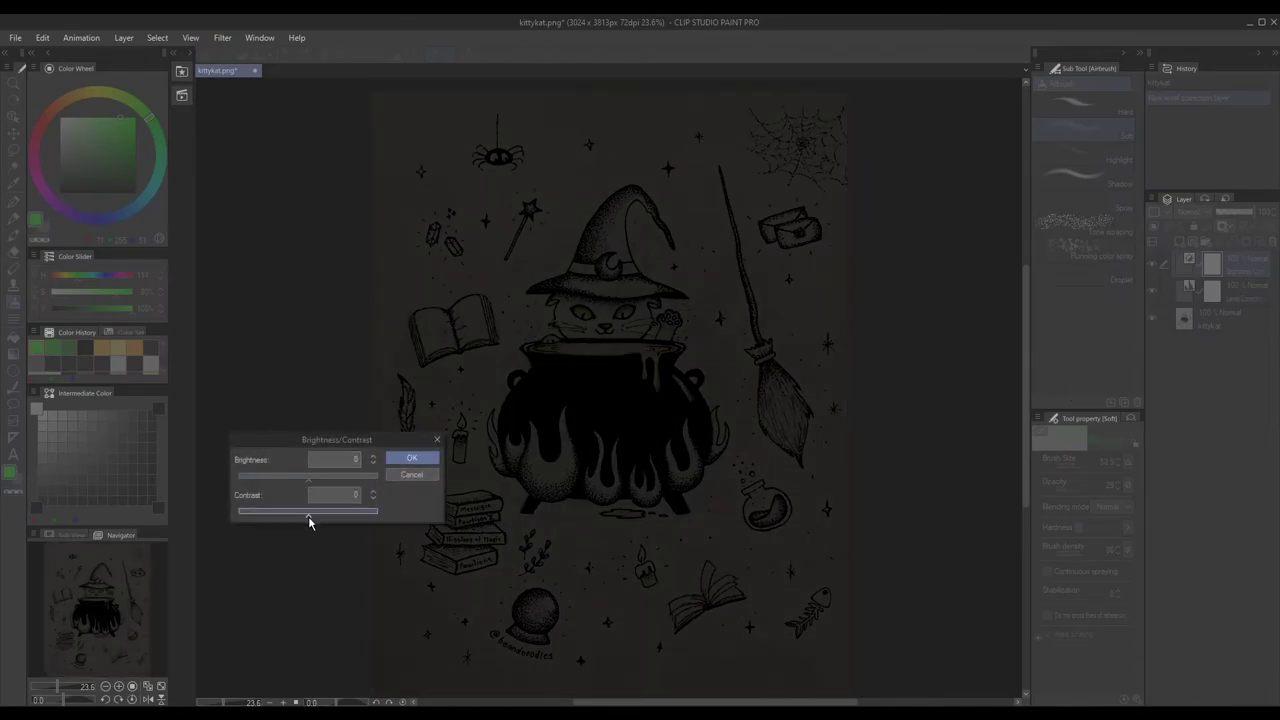
click(304, 478)
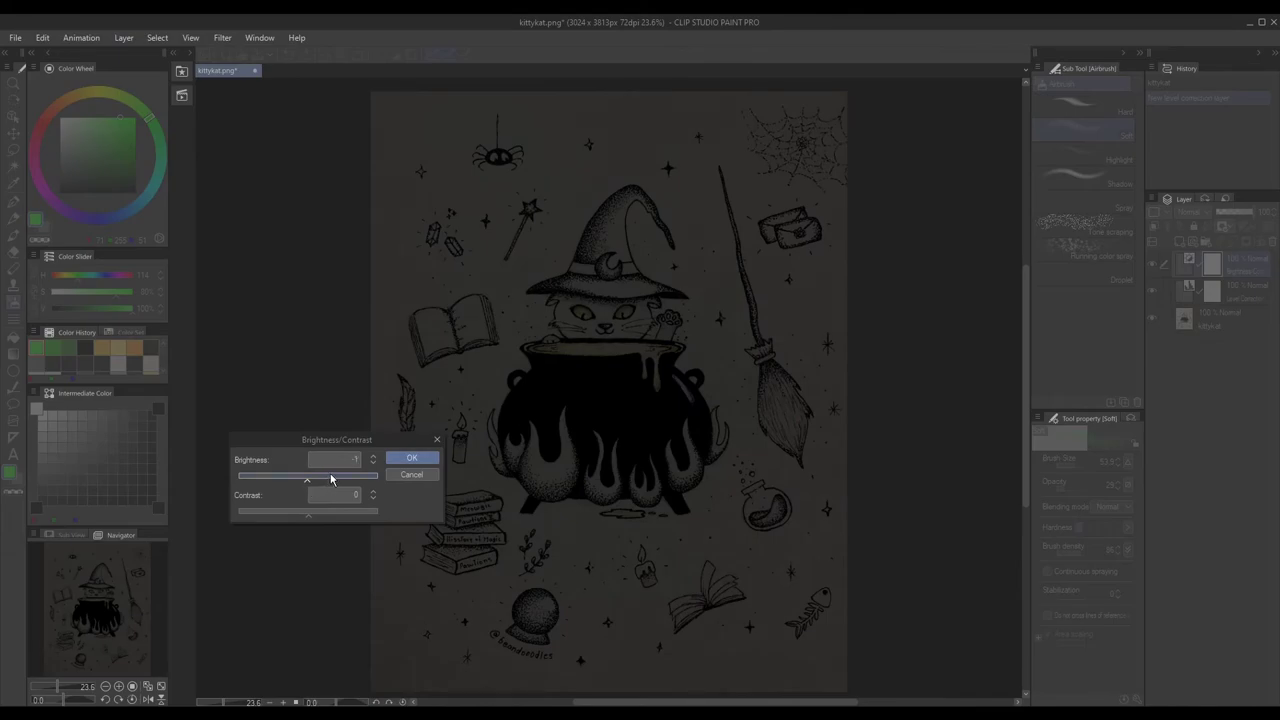
click(374, 467)
click(410, 458)
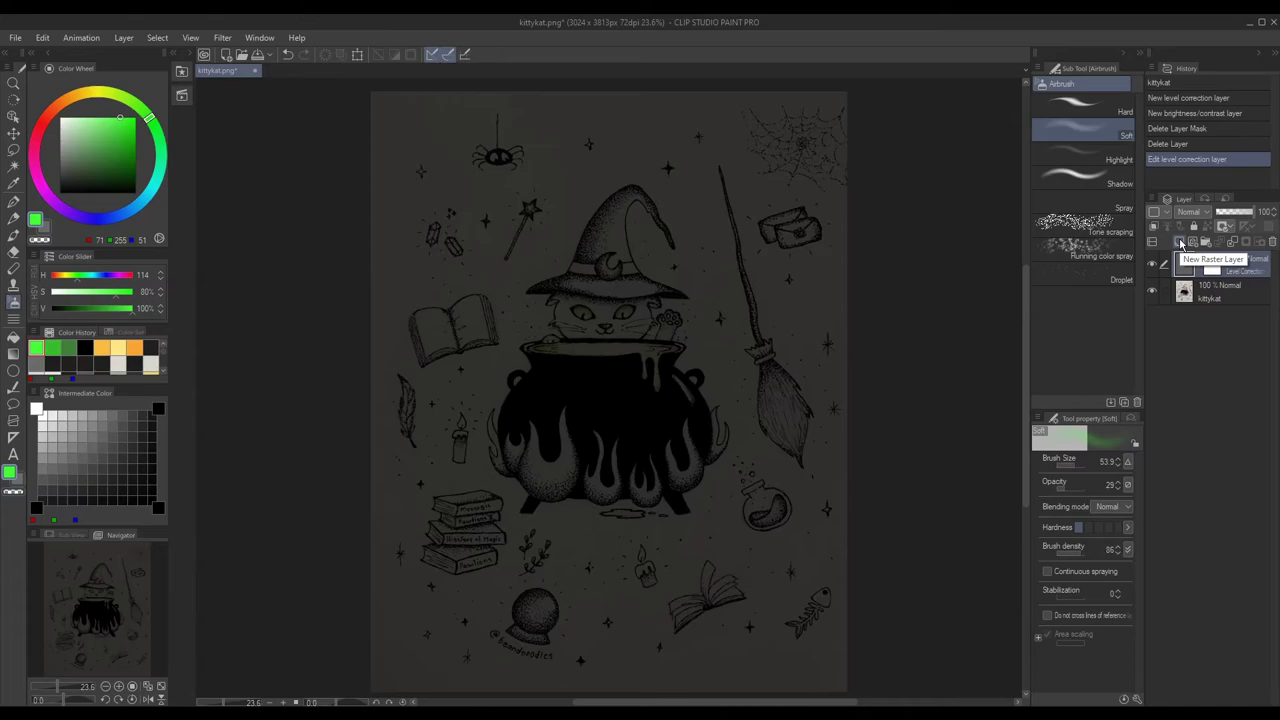
Add a new raster layer, Layer 1, set to Glow dodge blending.
click(1181, 244)
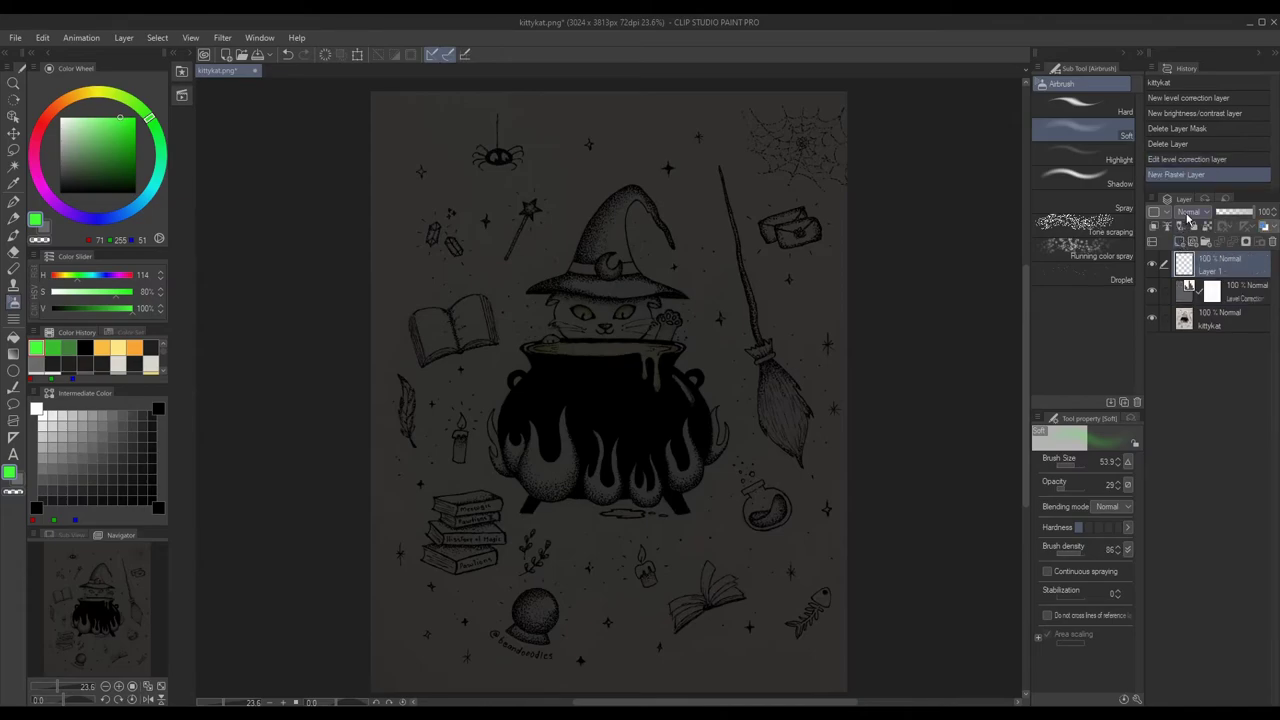
click(1188, 214)
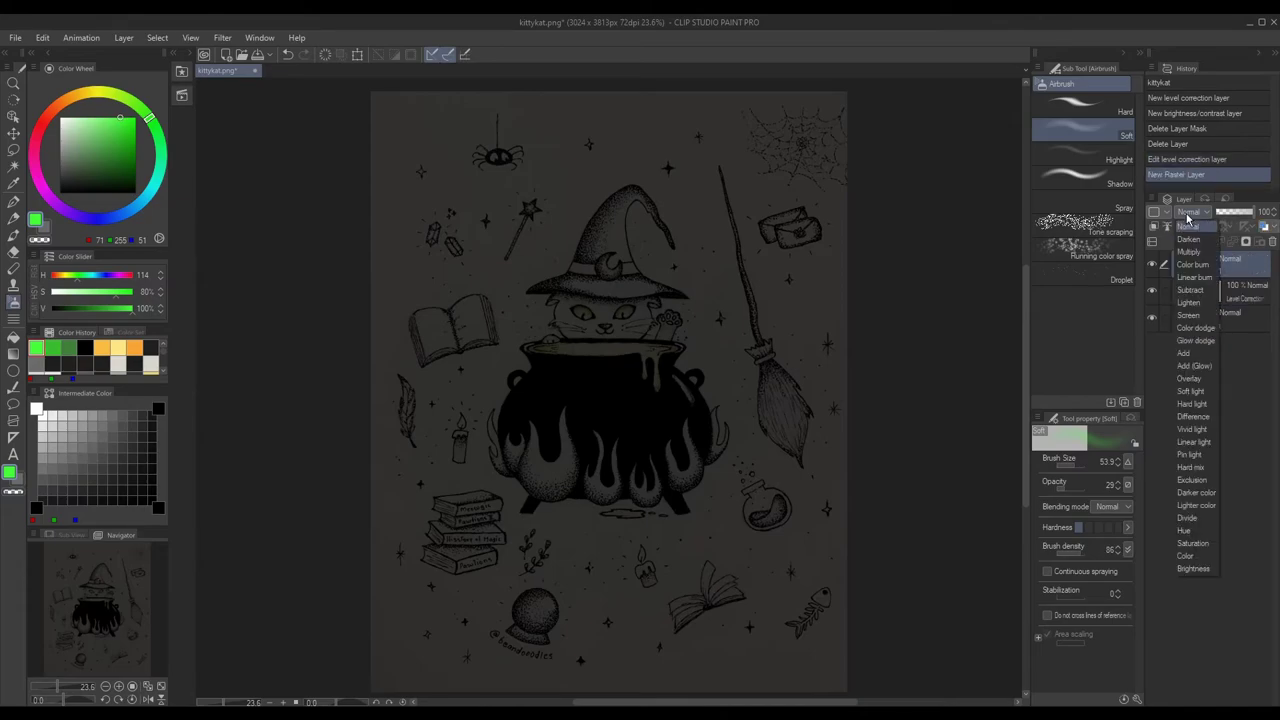
click(1193, 341)
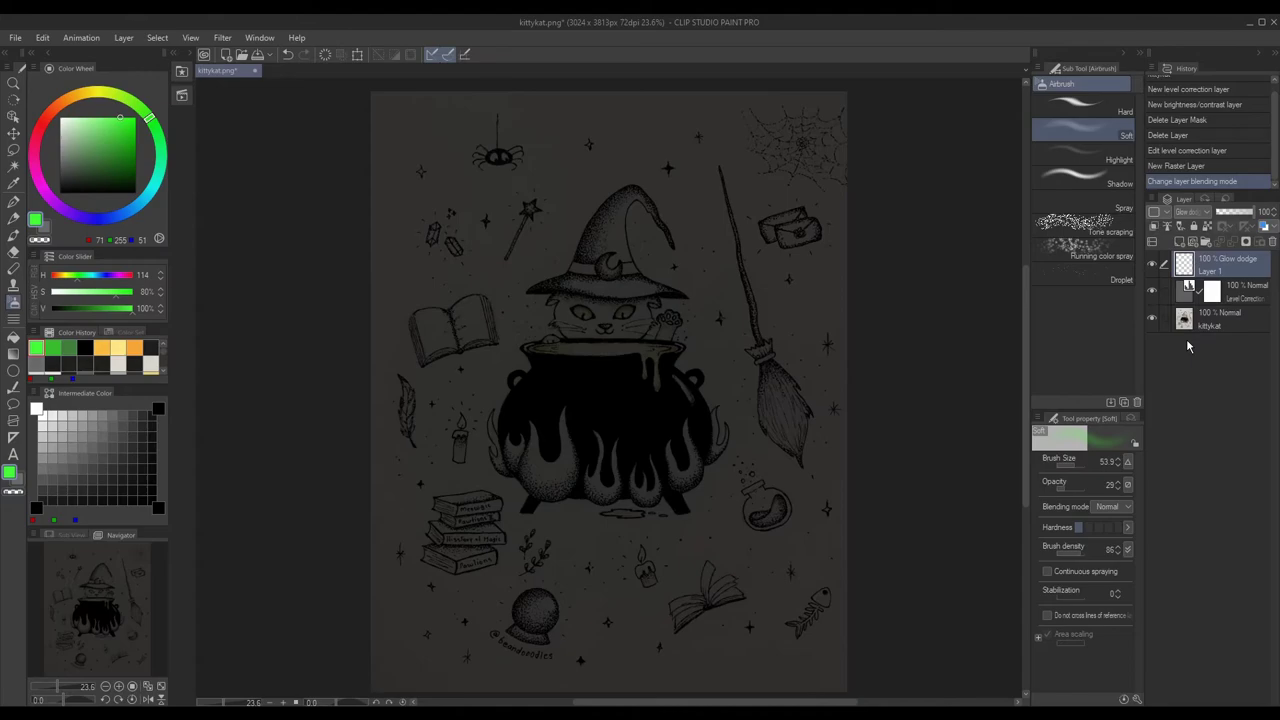
Zoom into the cat's face and airbrush bright green glow into both eyes.
key(slash)
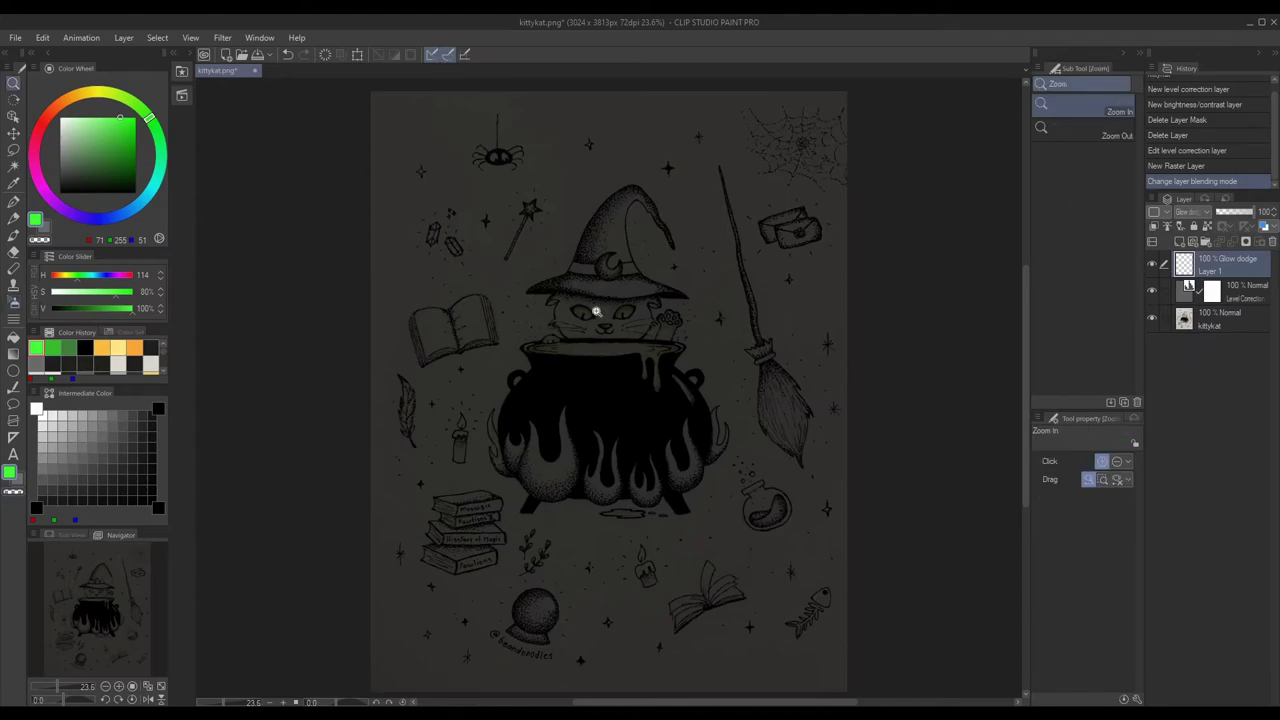
click(610, 298)
drag(652, 292, 686, 276)
key(b)
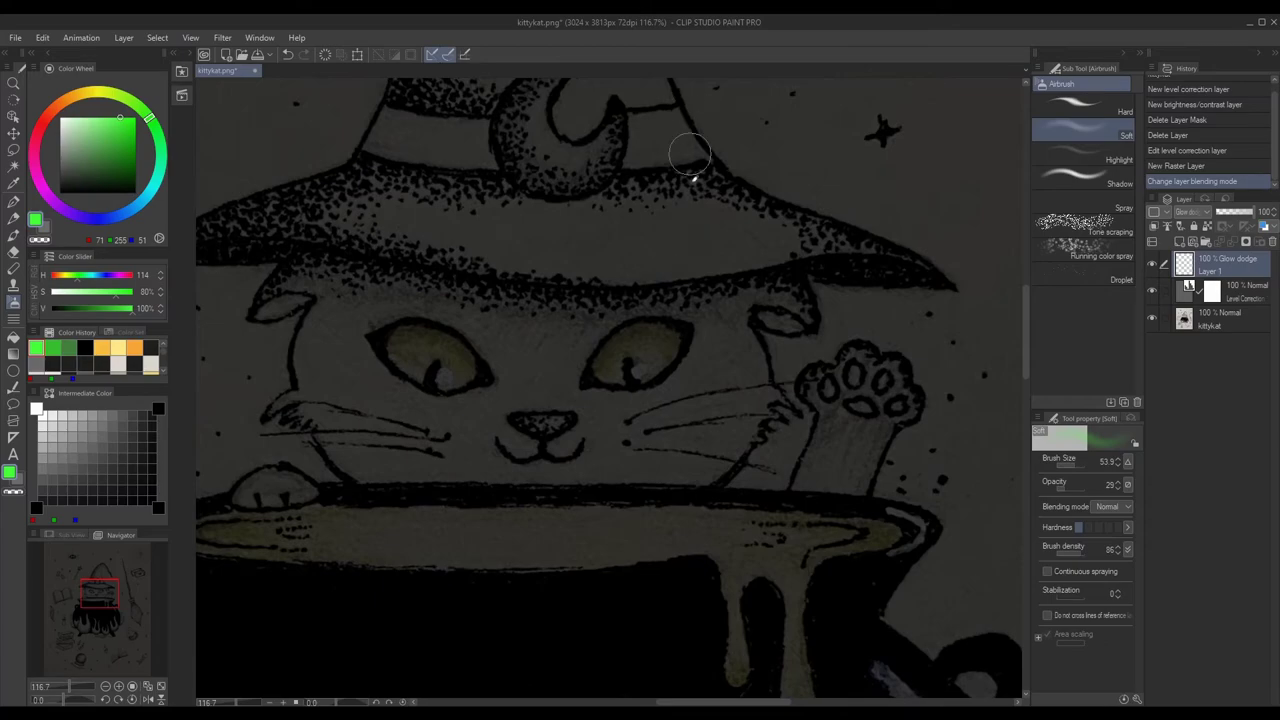
drag(125, 116, 117, 118)
mouse_move(647, 355)
mouse_down()
mouse_move(623, 383)
mouse_move(667, 348)
mouse_move(614, 343)
mouse_move(647, 346)
mouse_move(600, 367)
mouse_move(653, 333)
mouse_move(657, 343)
mouse_move(662, 333)
mouse_move(614, 352)
mouse_move(700, 329)
mouse_move(645, 361)
mouse_move(647, 349)
mouse_move(619, 359)
mouse_move(687, 327)
mouse_move(621, 373)
mouse_move(656, 335)
mouse_move(617, 345)
mouse_move(662, 338)
mouse_up()
key(ctrl+z)
key(ctrl+z)
key(ctrl+z)
key(ctrl+z)
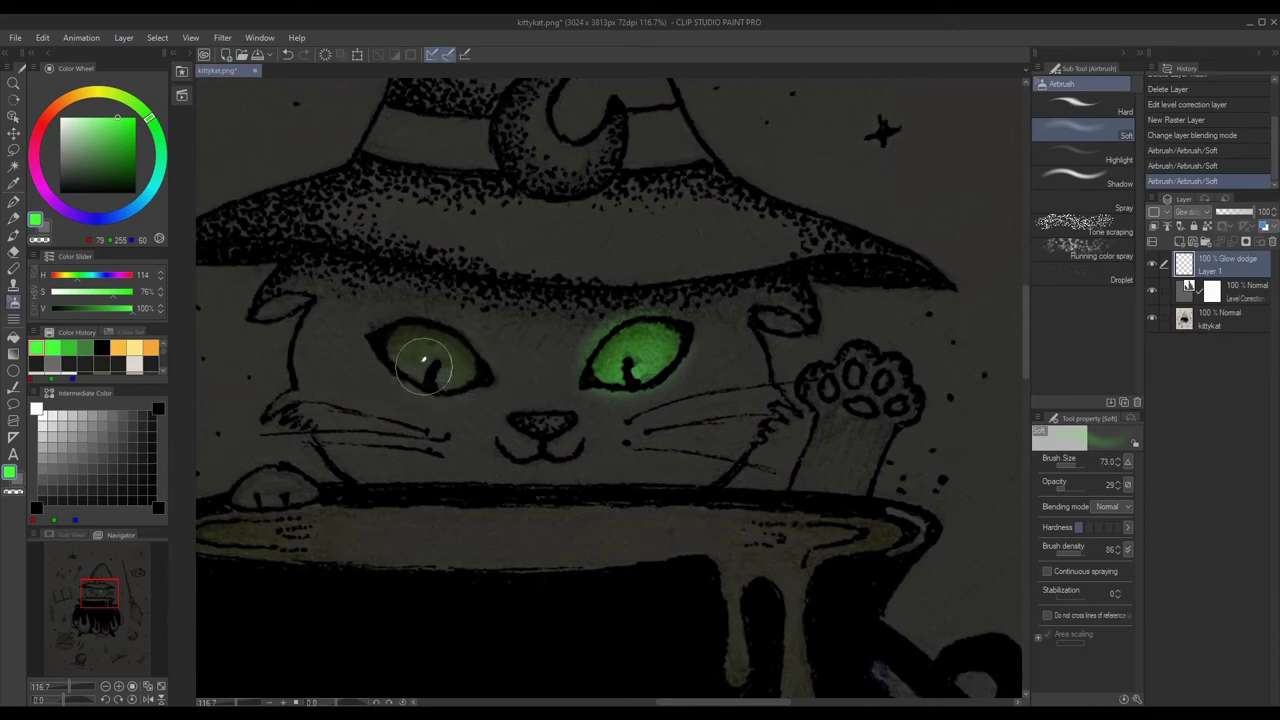
mouse_move(423, 360)
mouse_down()
mouse_move(470, 370)
mouse_move(451, 358)
mouse_move(459, 348)
mouse_move(375, 340)
mouse_up()
key(ctrl+z)
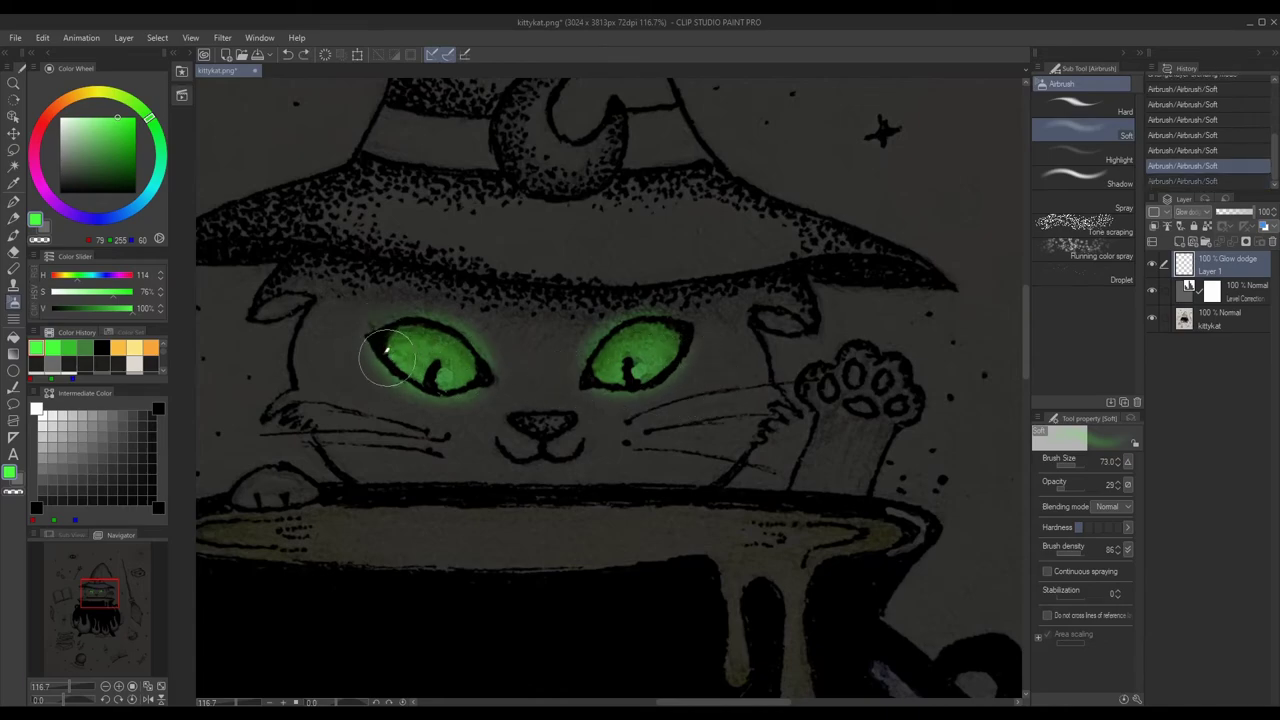
key(ctrl+y)
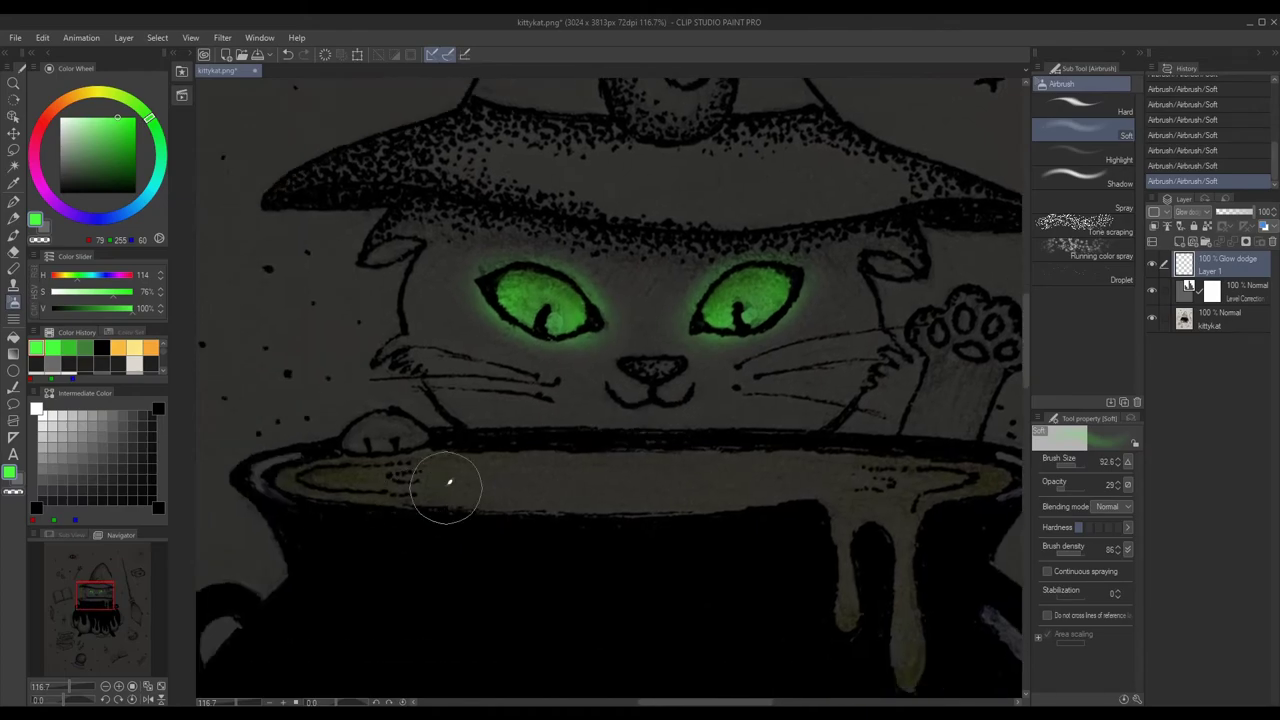
Airbrush green glow along the cauldron rim, its drips and the puddle below.
mouse_move(350, 490)
mouse_down()
mouse_move(329, 491)
mouse_move(848, 466)
mouse_up()
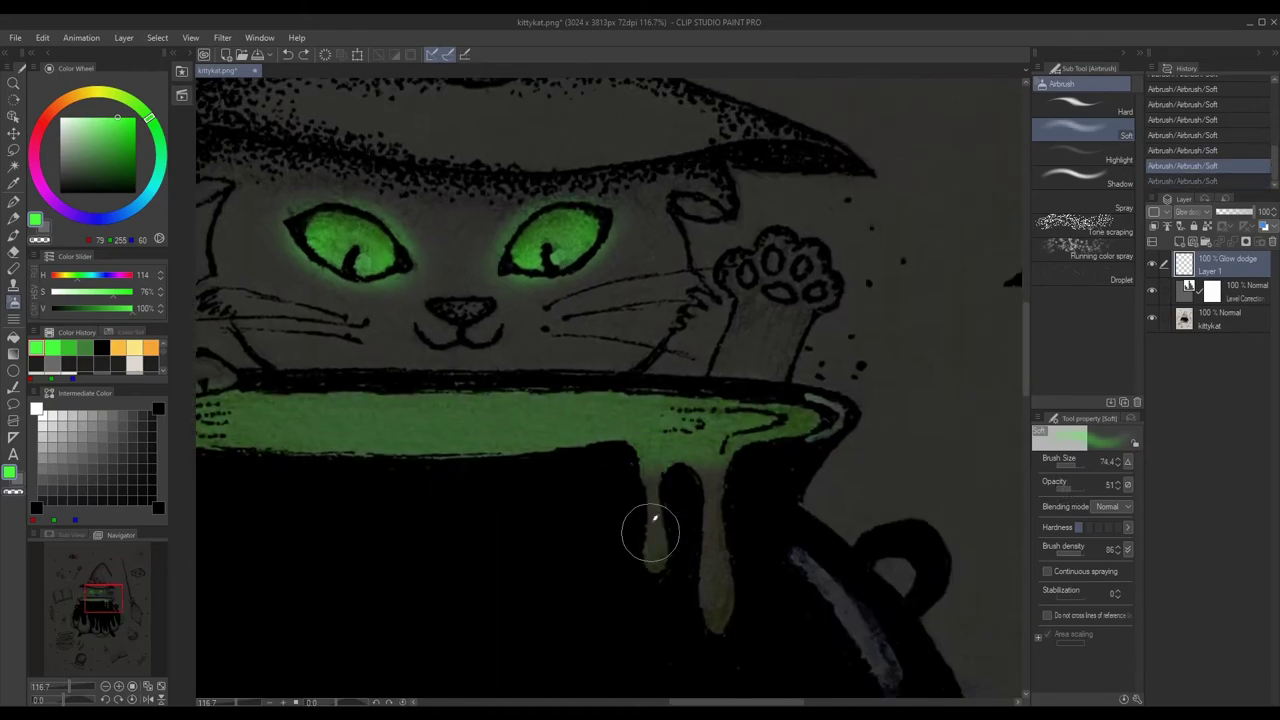
drag(651, 470, 651, 545)
drag(718, 478, 718, 604)
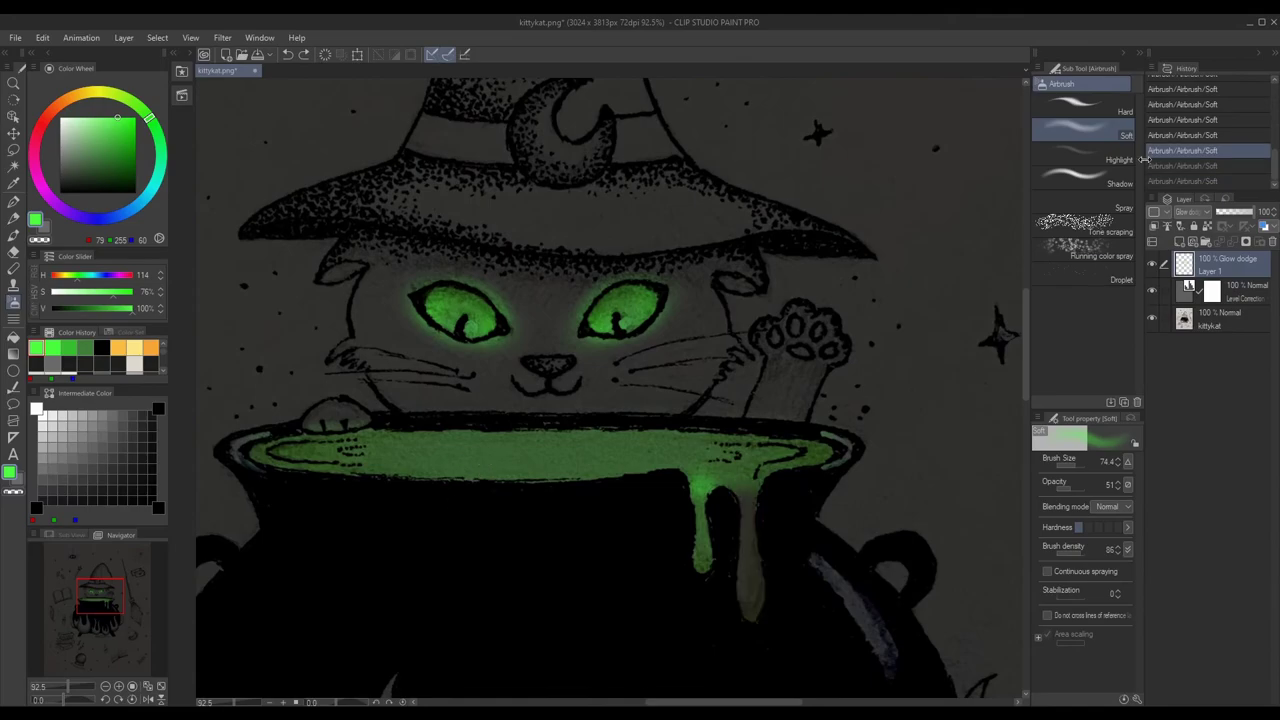
drag(745, 480, 745, 615)
drag(260, 450, 850, 445)
drag(330, 465, 635, 410)
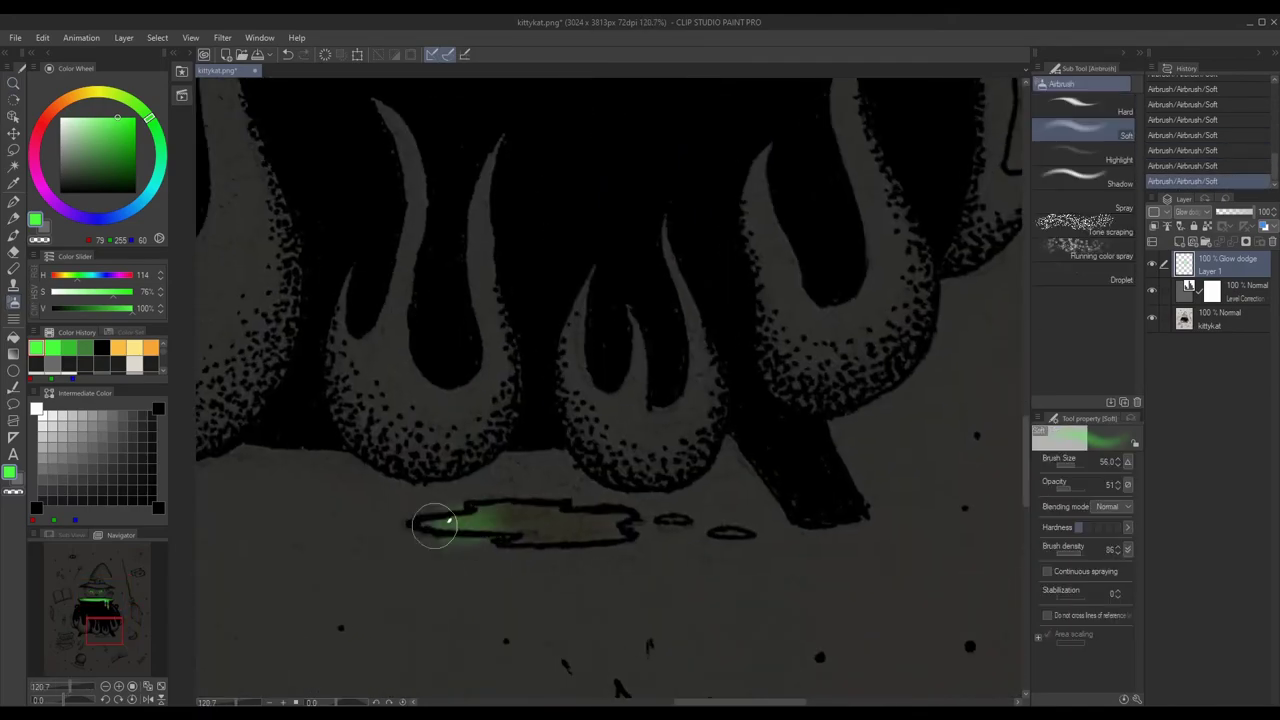
mouse_move(430, 522)
mouse_down()
mouse_move(685, 519)
mouse_move(540, 530)
mouse_up()
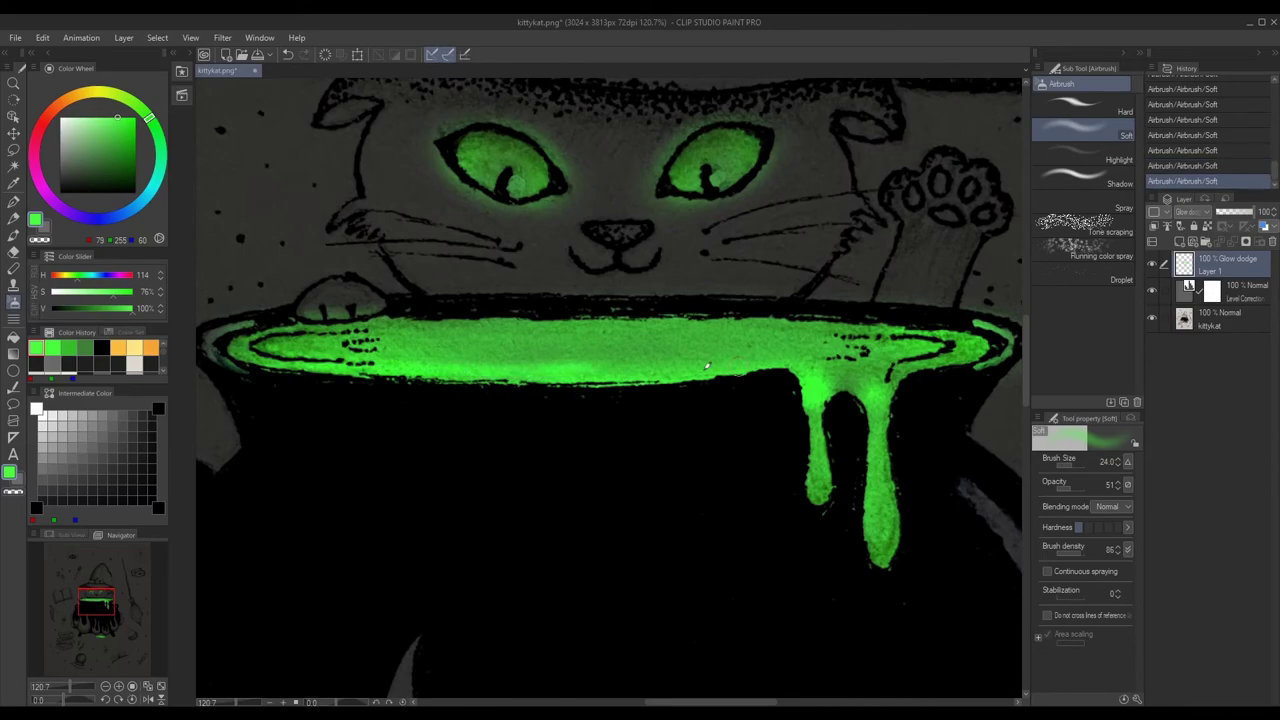
Compare recent glow strokes with undo/redo, repaint soft rim glow, and fit the canvas to the window.
key(ctrl+z)
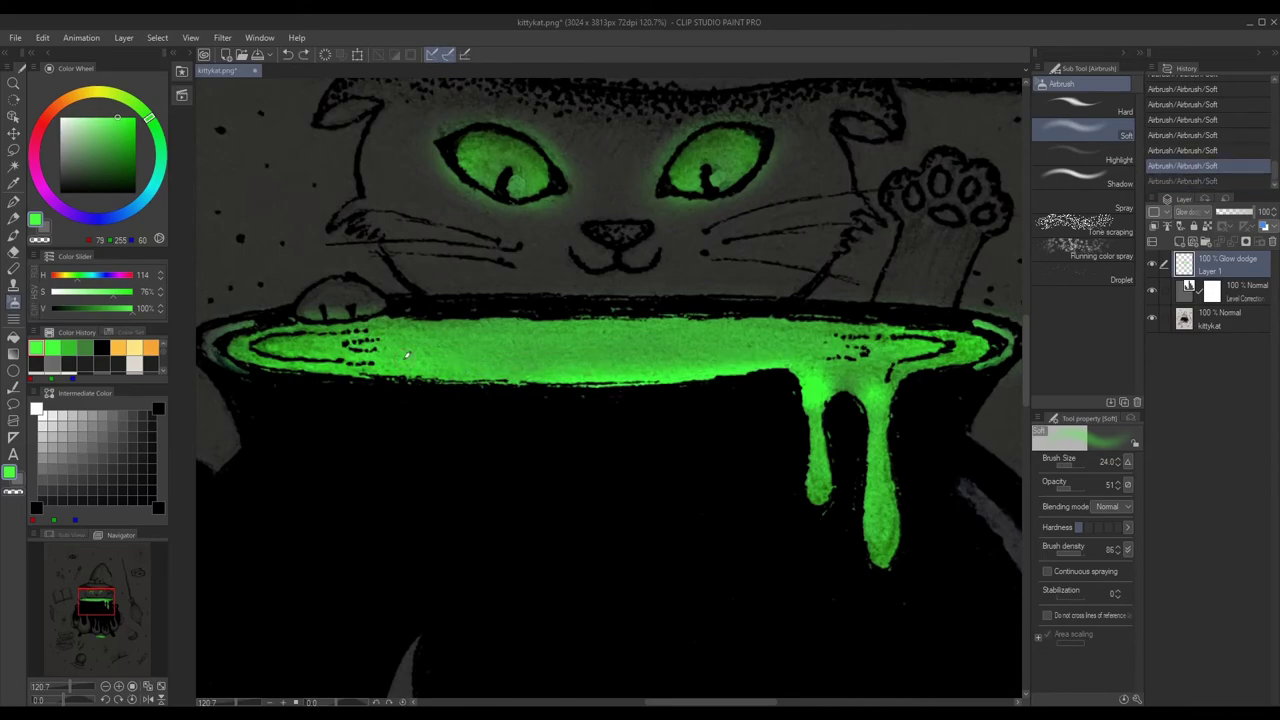
key(ctrl+y)
key(ctrl+z)
key(ctrl+y)
key(bracketleft)
key(bracketleft)
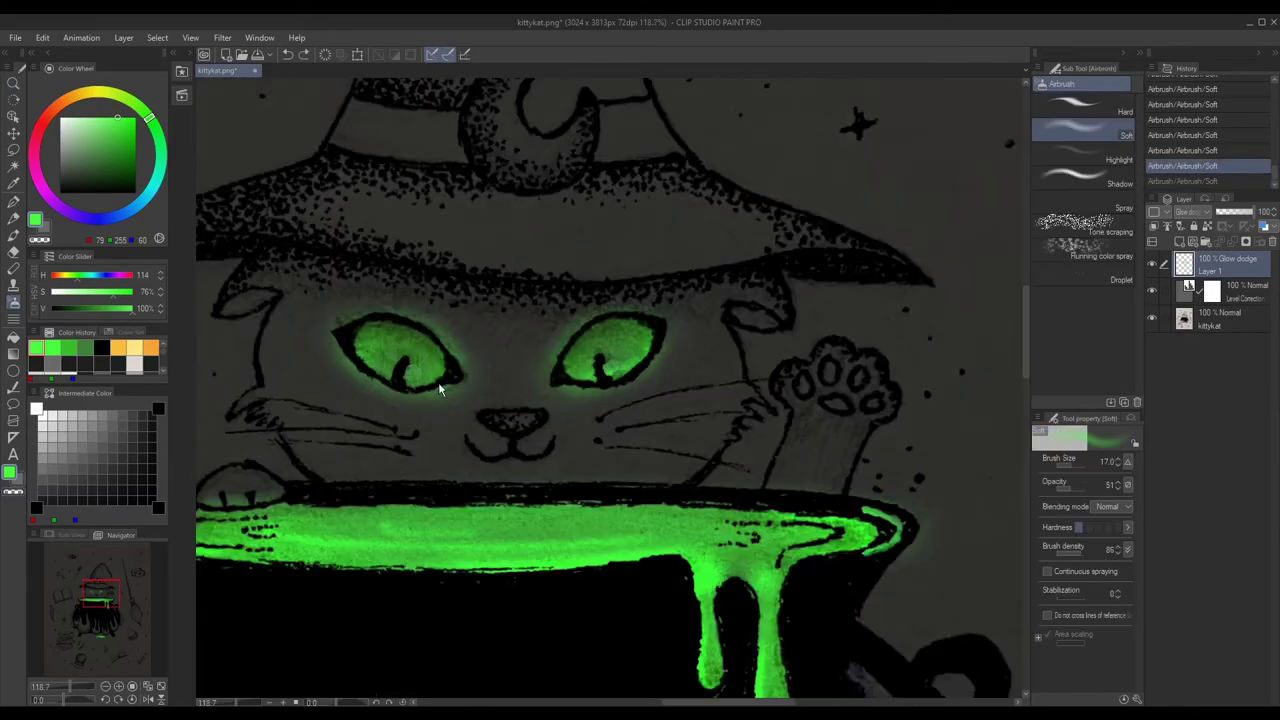
key(ctrl+z)
key(ctrl+y)
key(ctrl+z)
key(ctrl+y)
key(ctrl+space)
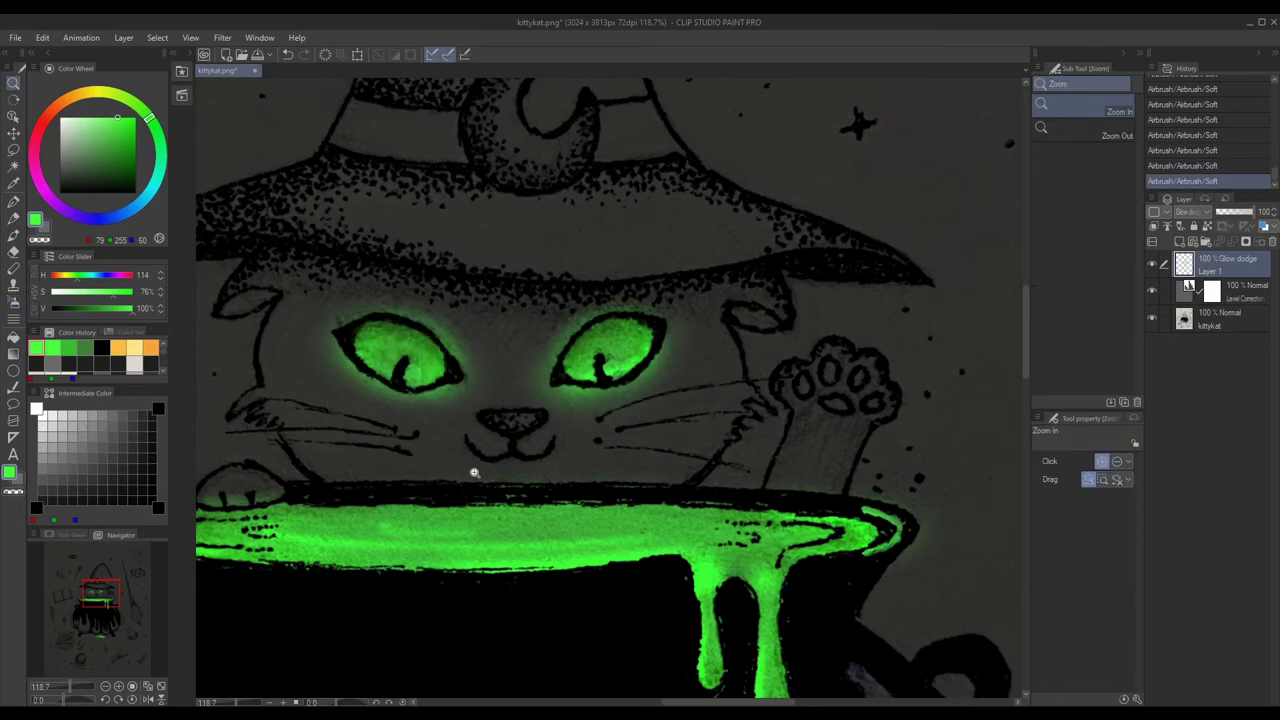
key(ctrl+z)
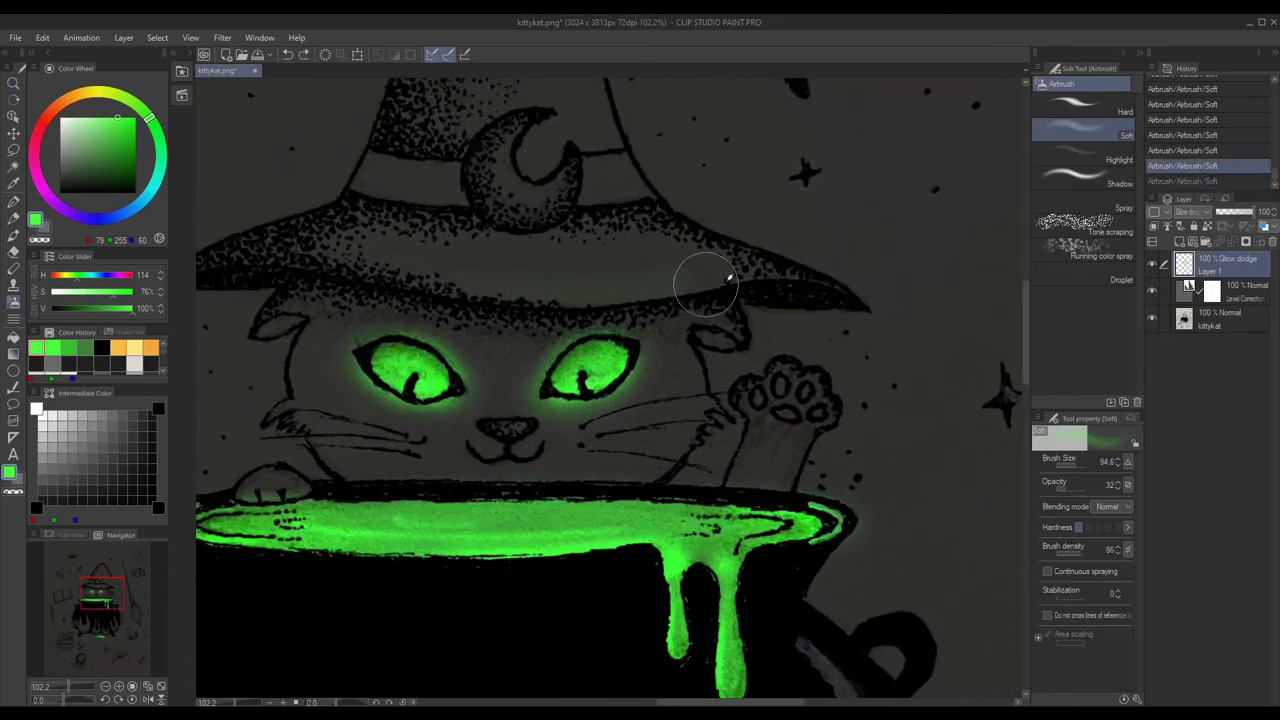
key(ctrl+y)
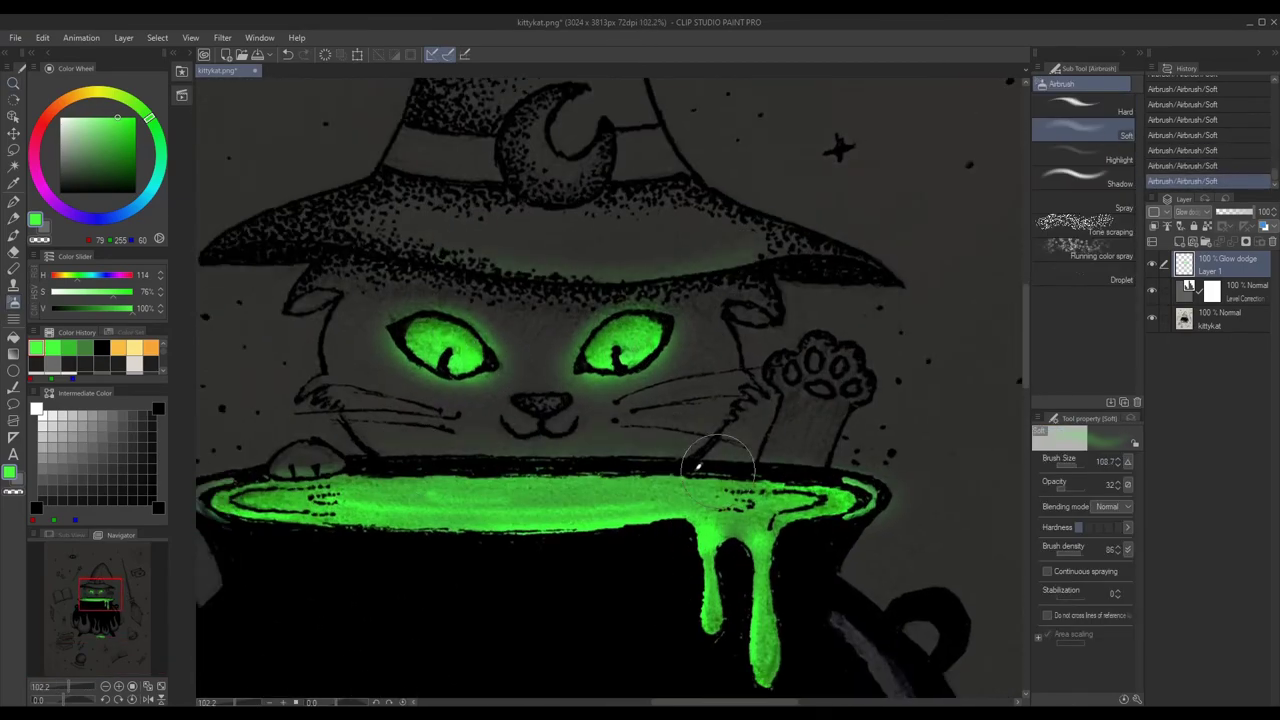
drag(340, 455, 720, 460)
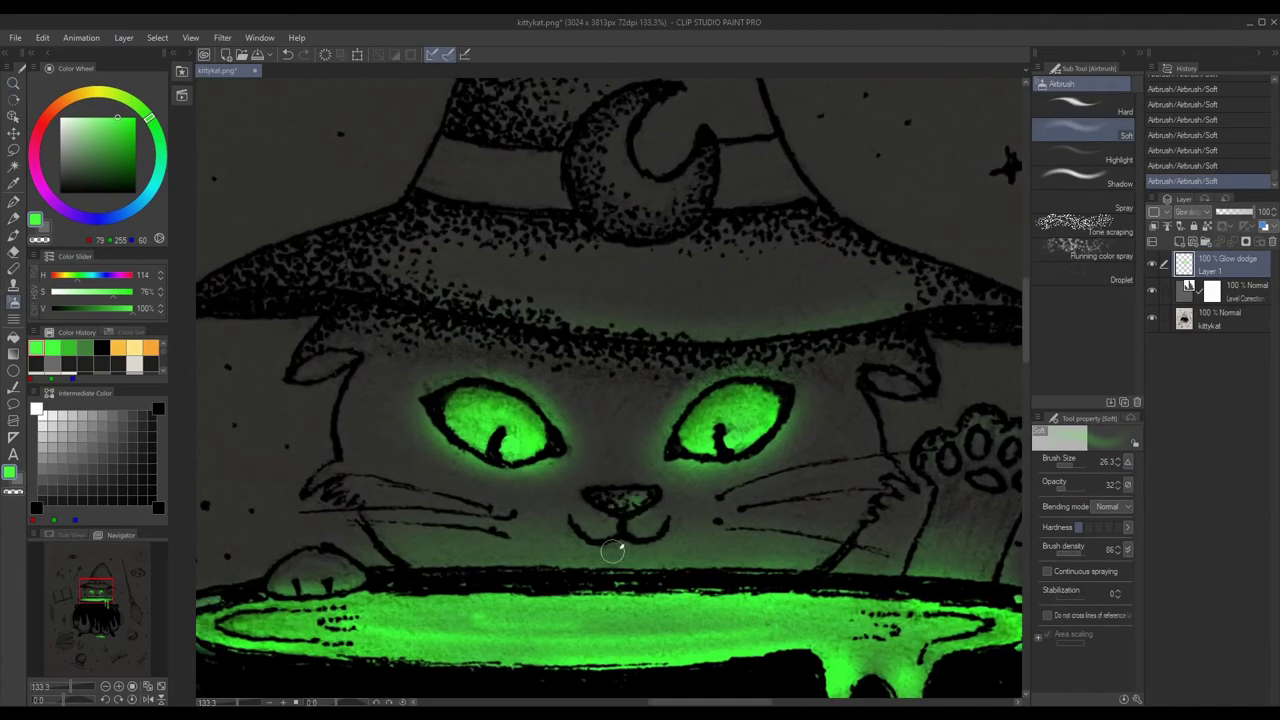
key(ctrl+0)
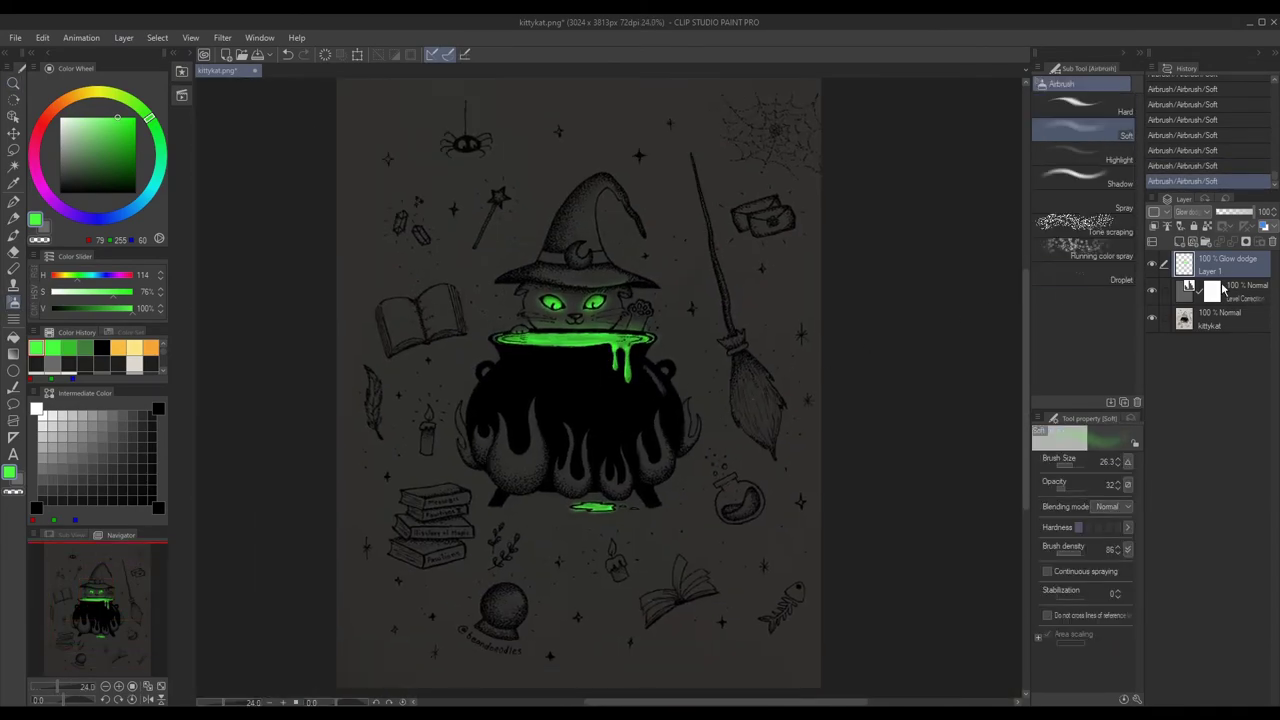
Add a Hue/Saturation/Luminosity correction layer, nudging the glow's hue and saturation down.
right_click(1211, 368)
key(Escape)
right_click(1211, 370)
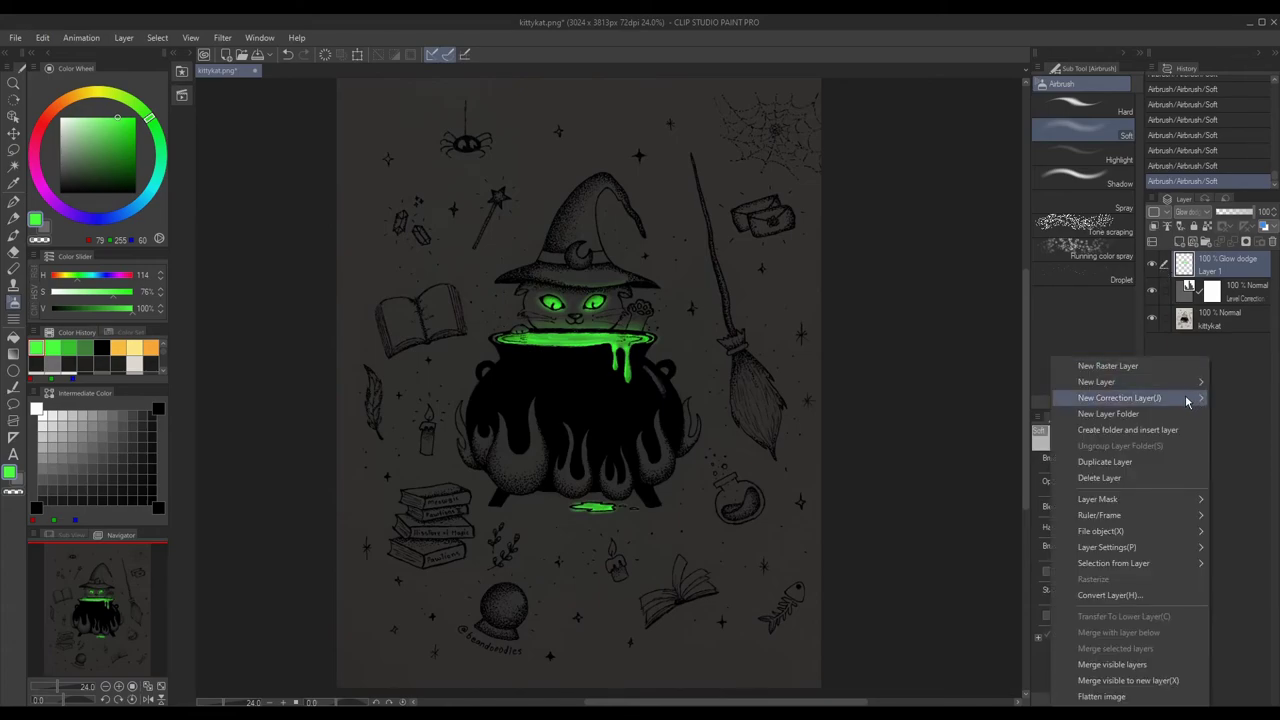
mouse_move(1186, 402)
click(972, 416)
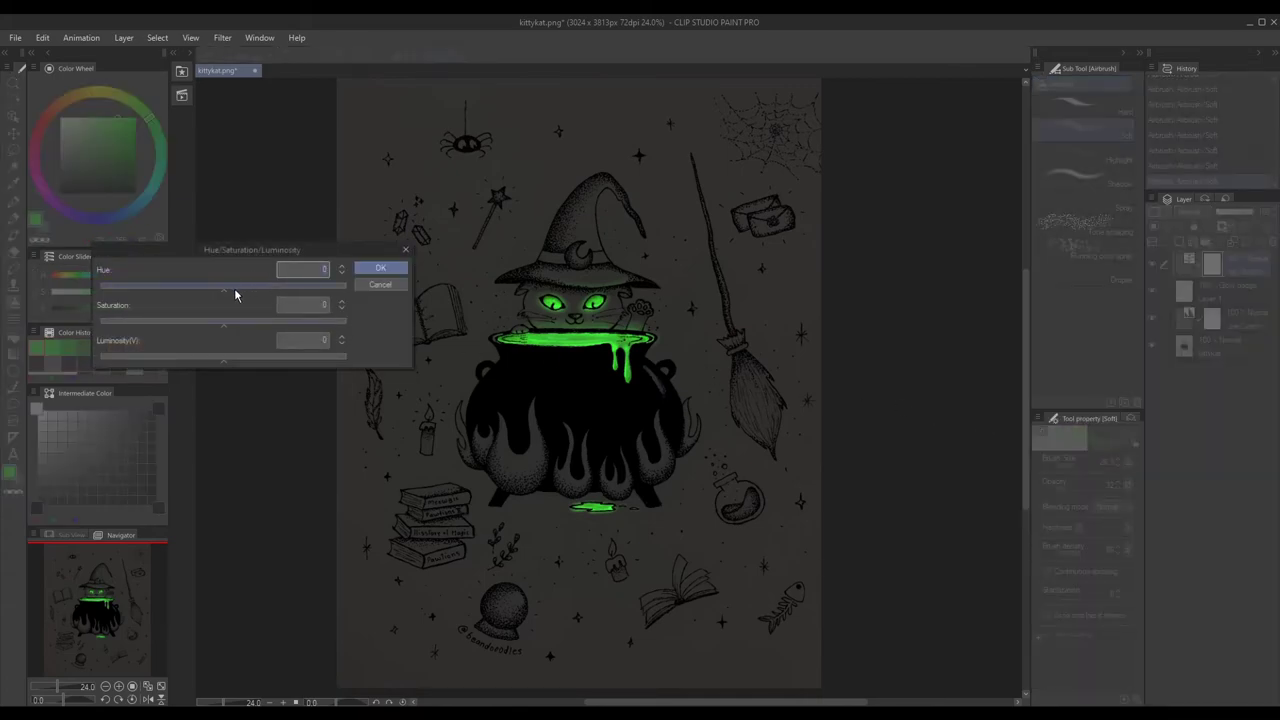
drag(218, 289, 207, 292)
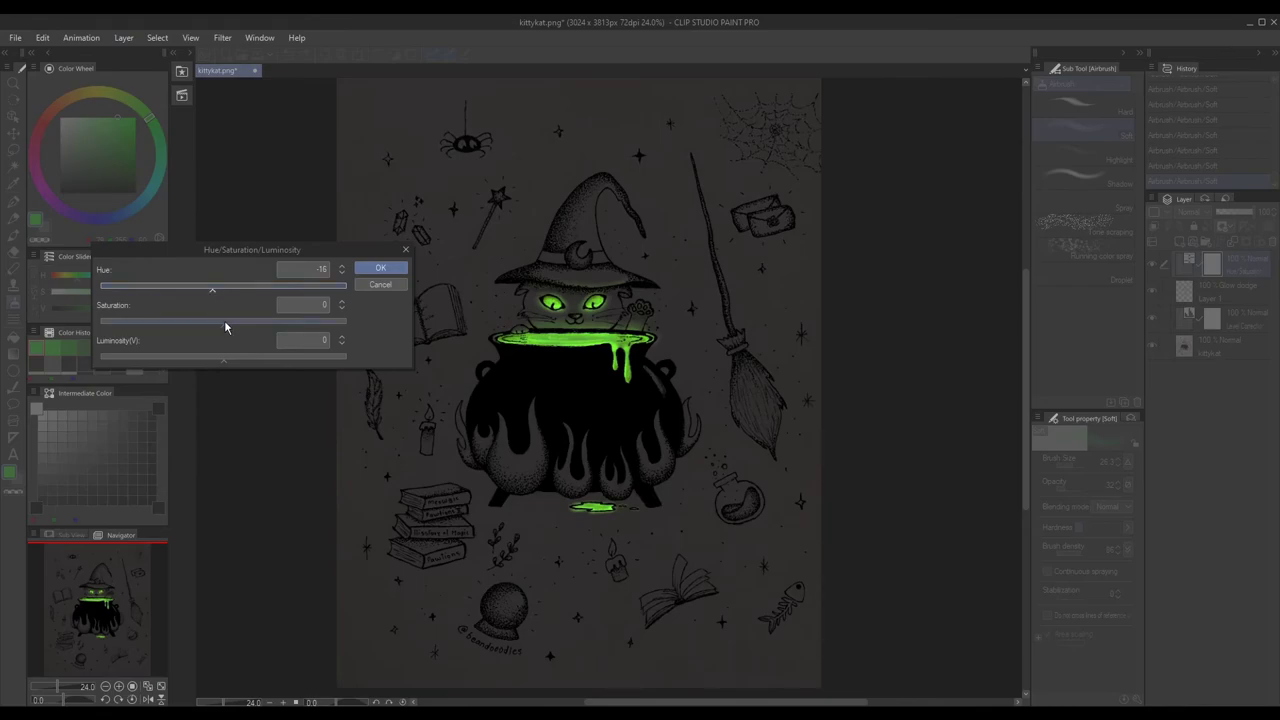
drag(225, 326, 208, 330)
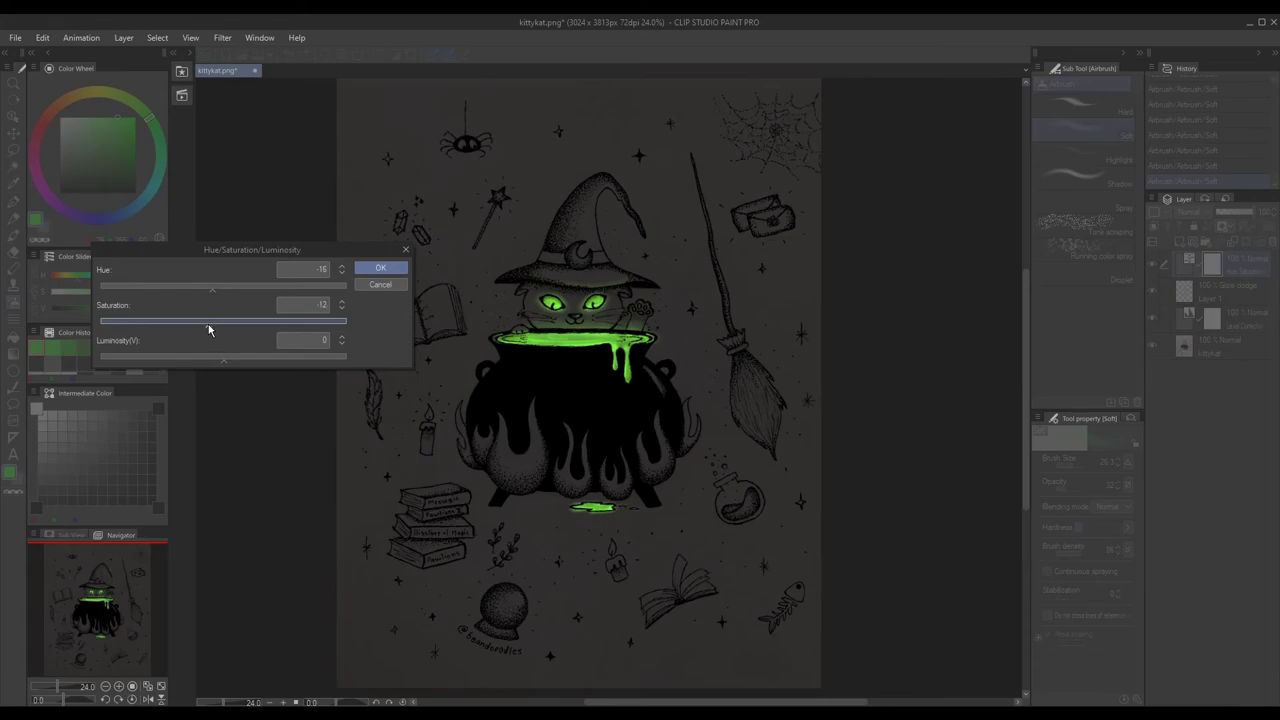
click(366, 268)
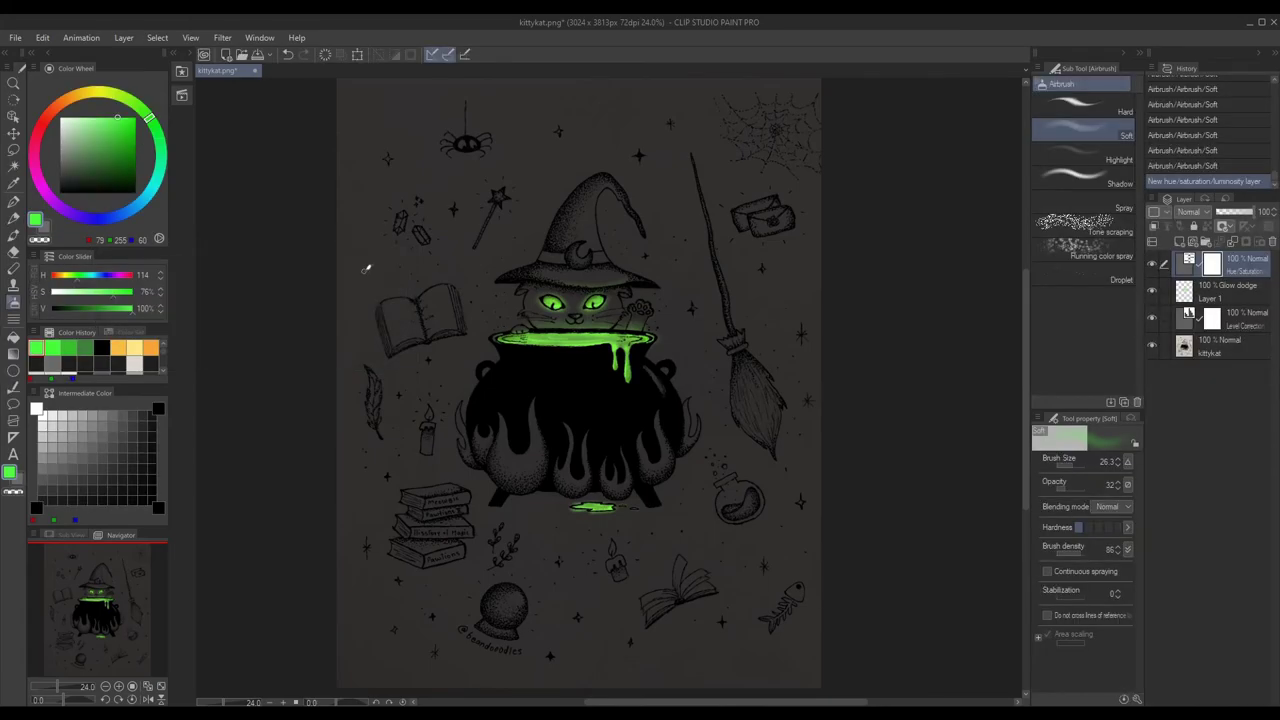
Clip the correction to the Glow dodge layer and retune it to hue -21, saturation -4, luminosity -2.
click(1155, 231)
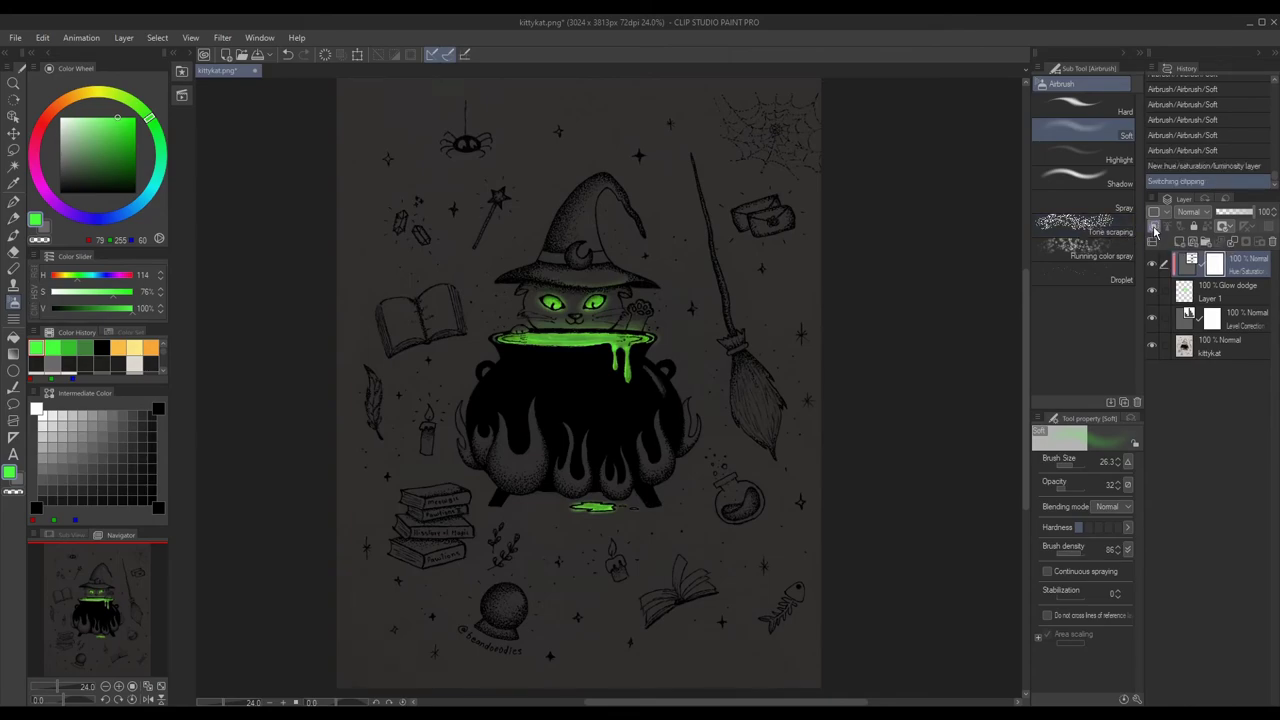
double_click(1184, 268)
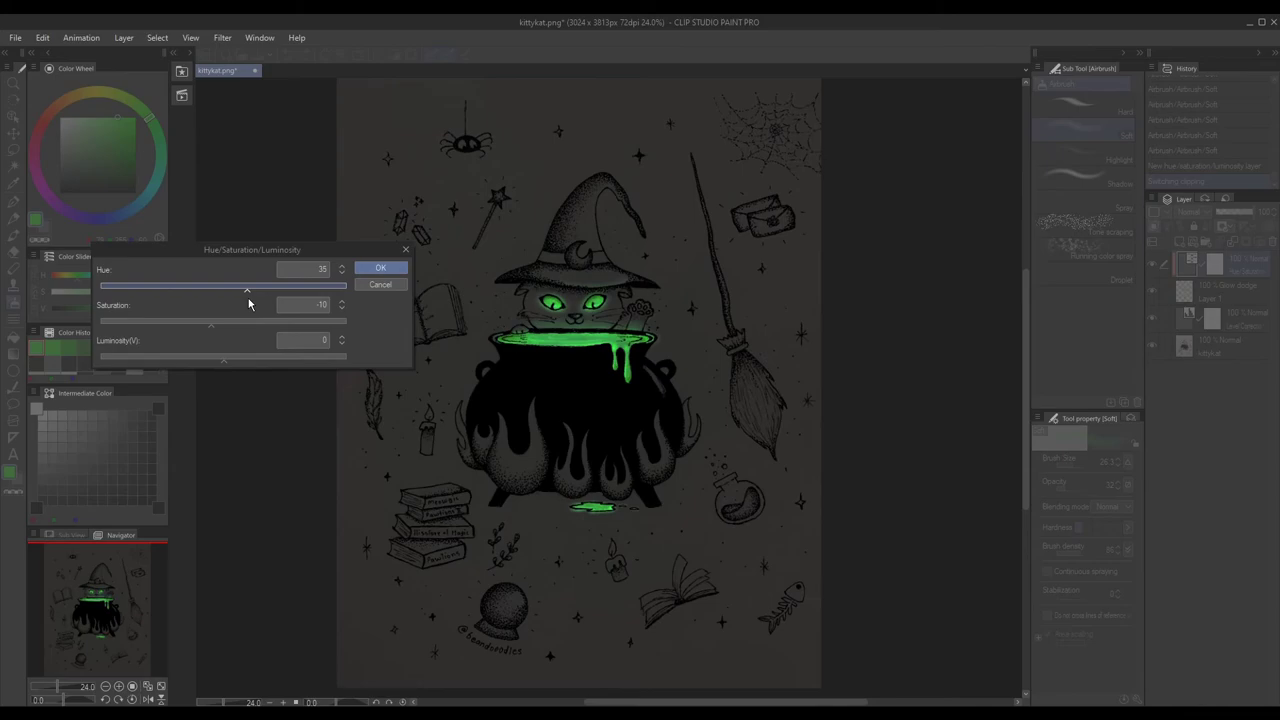
drag(220, 303, 205, 302)
drag(217, 298, 209, 298)
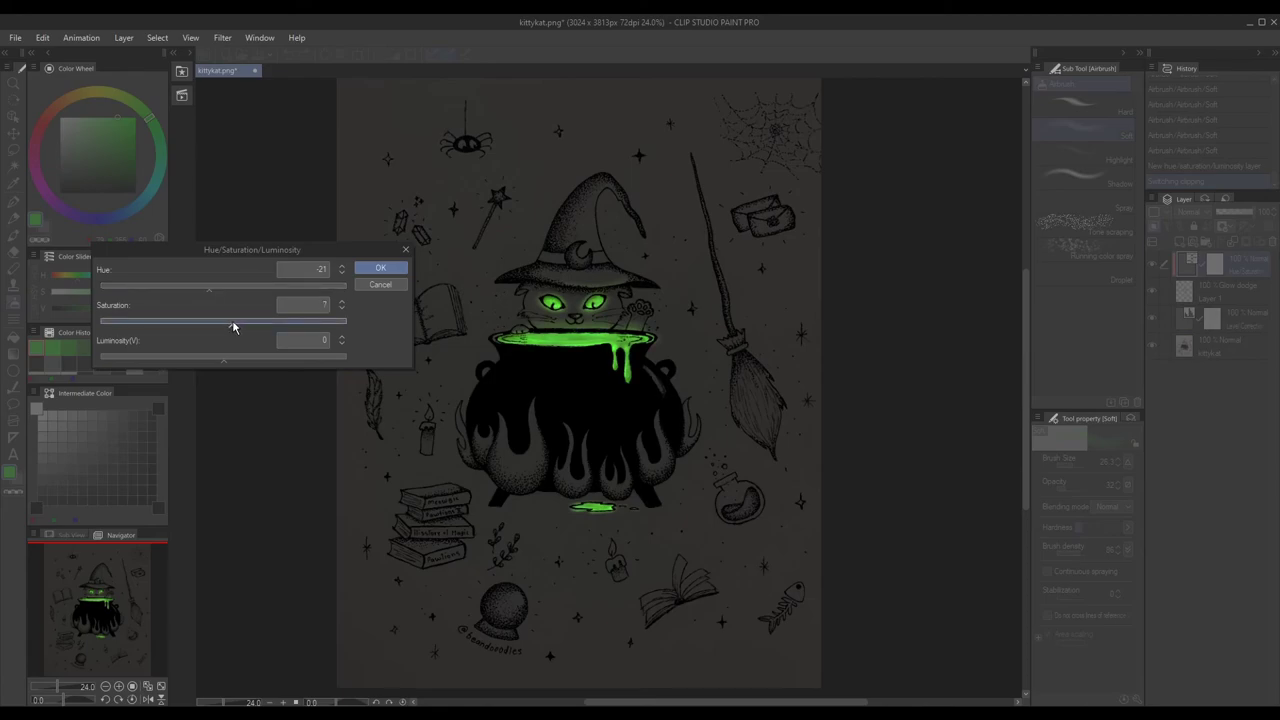
drag(232, 322, 198, 322)
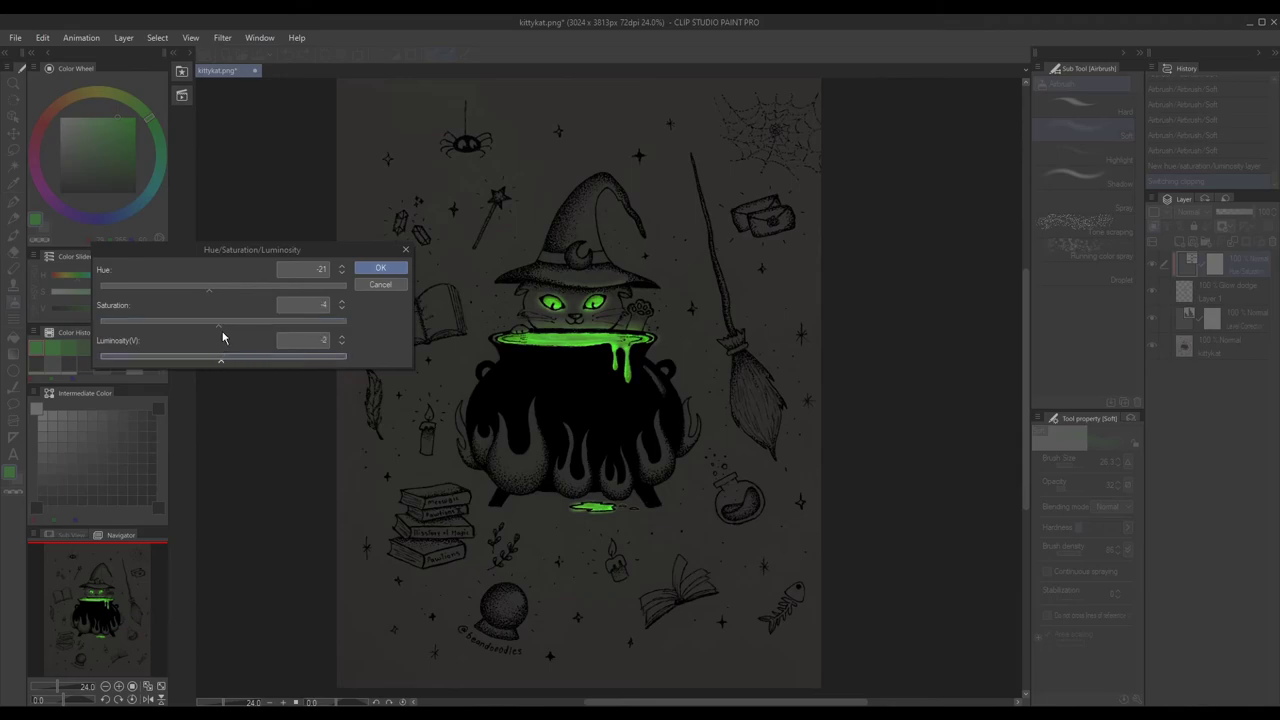
click(372, 269)
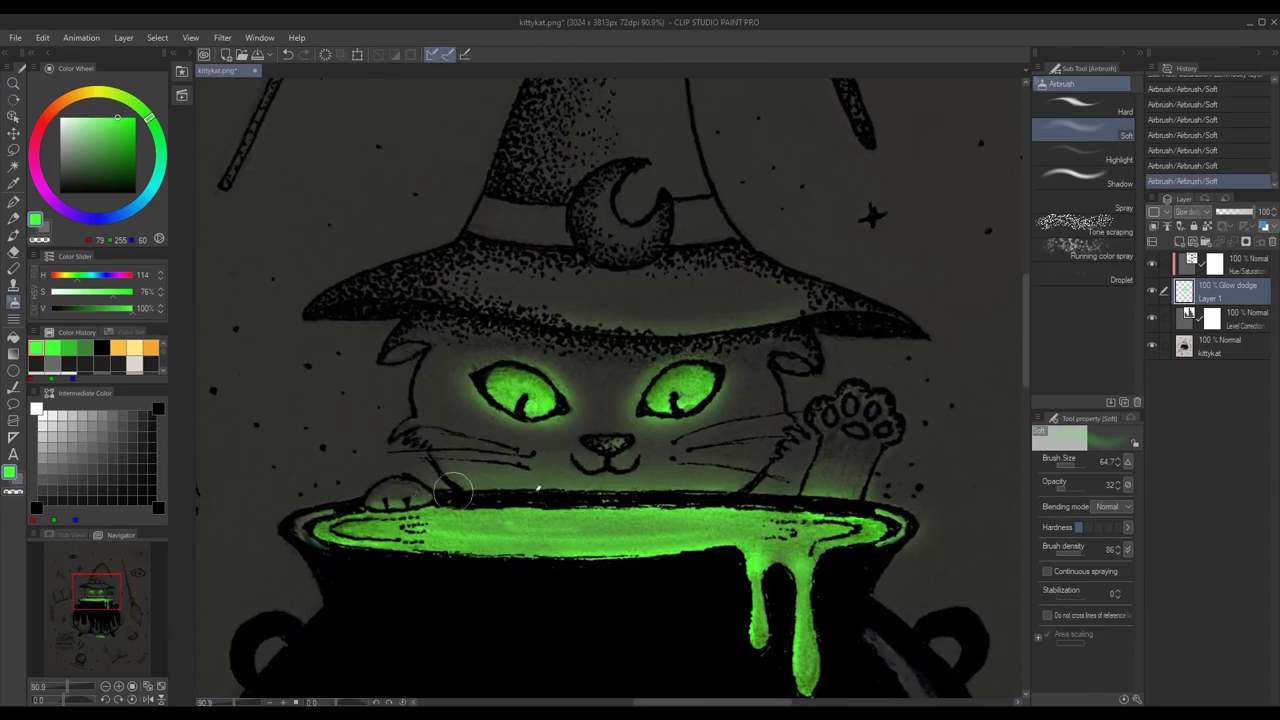
Airbrush more green glow over the cauldron, its rim and the puddle below.
drag(560, 522, 660, 516)
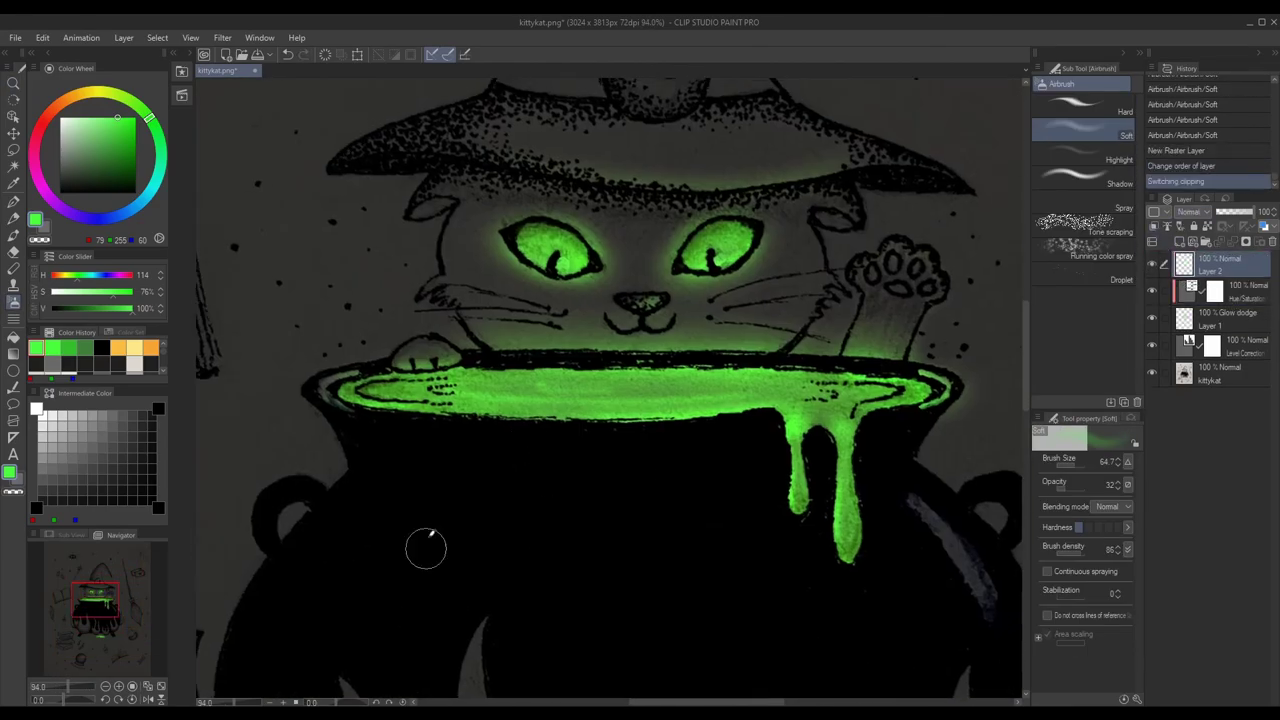
drag(460, 432, 770, 425)
key(ctrl+z)
key(ctrl+z)
drag(400, 415, 780, 410)
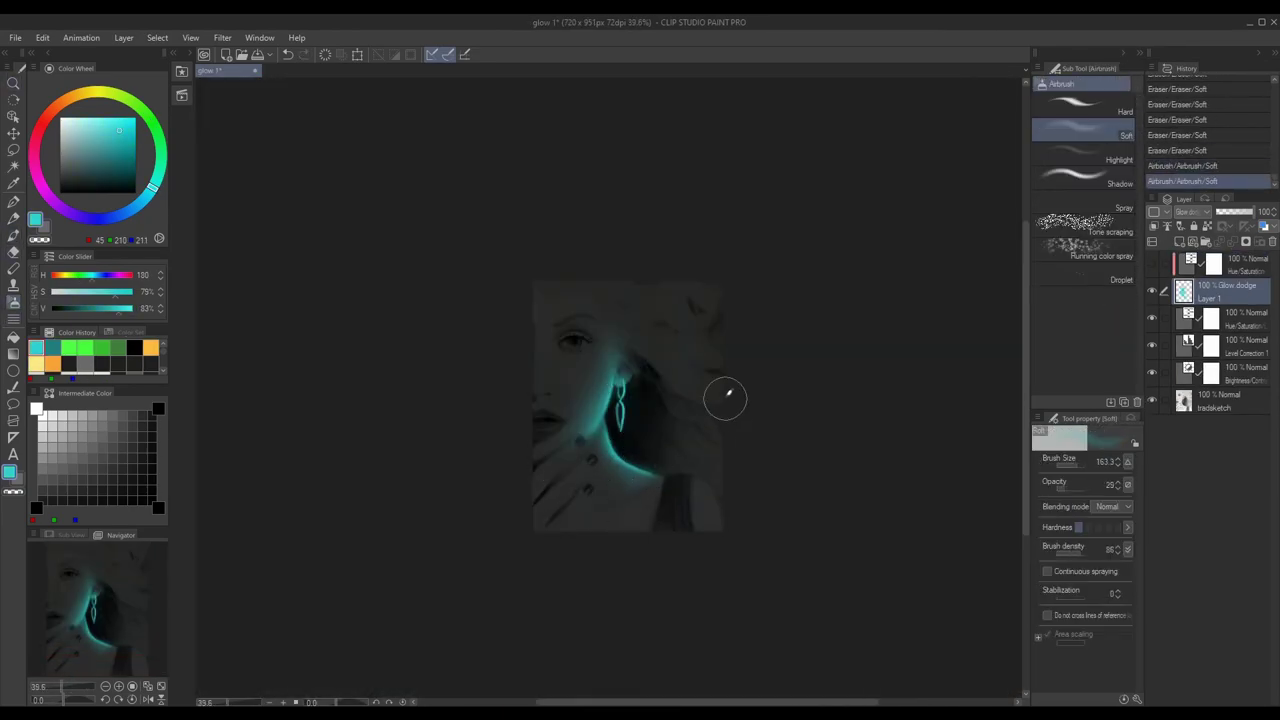
Paint teal glow around the earring and switch to the eraser for excess glow.
mouse_move(557, 371)
mouse_down()
mouse_move(651, 366)
mouse_move(636, 455)
mouse_up()
scroll(654, 349, up, 5)
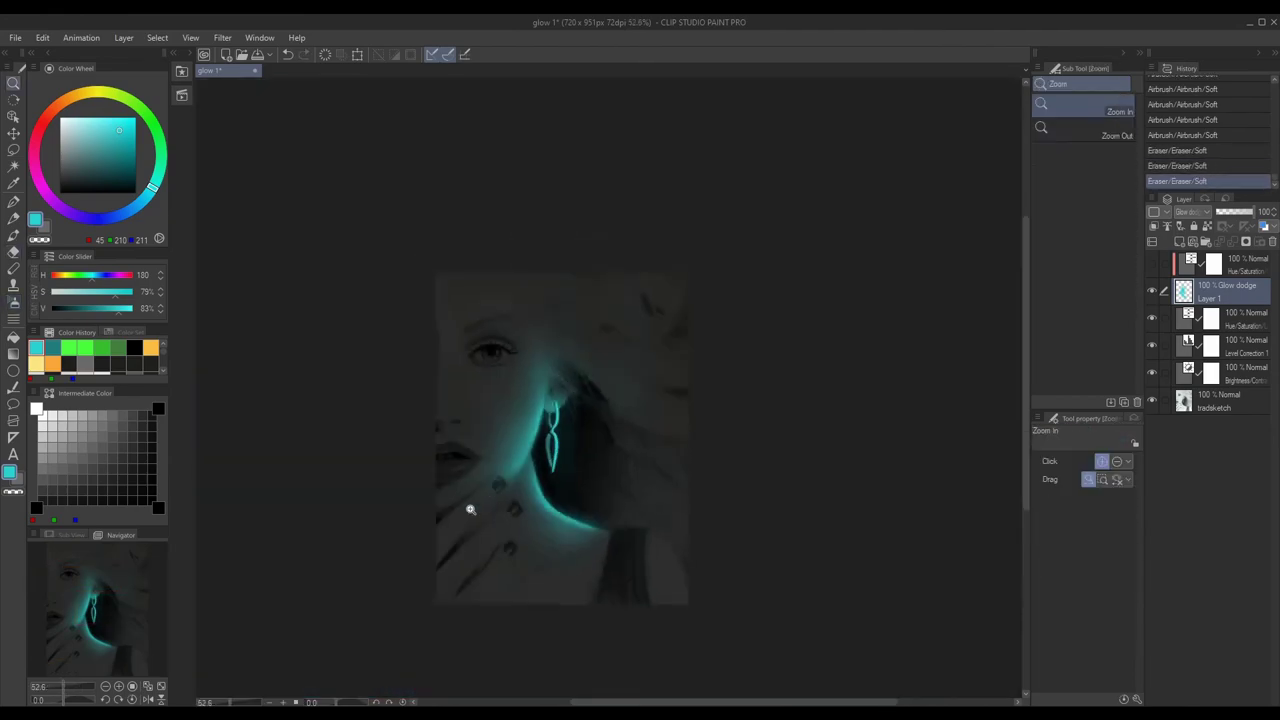
scroll(563, 509, up, 6)
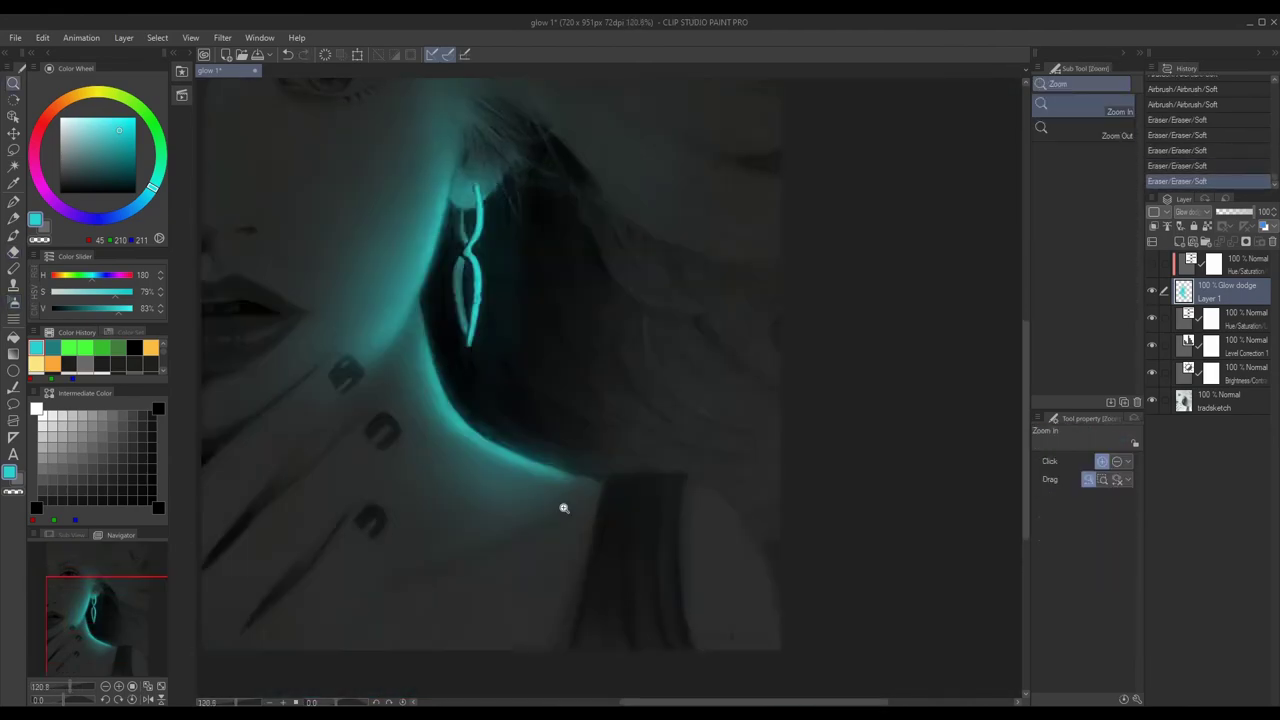
key(j)
scroll(600, 460, up, 2)
scroll(557, 514, down, 4)
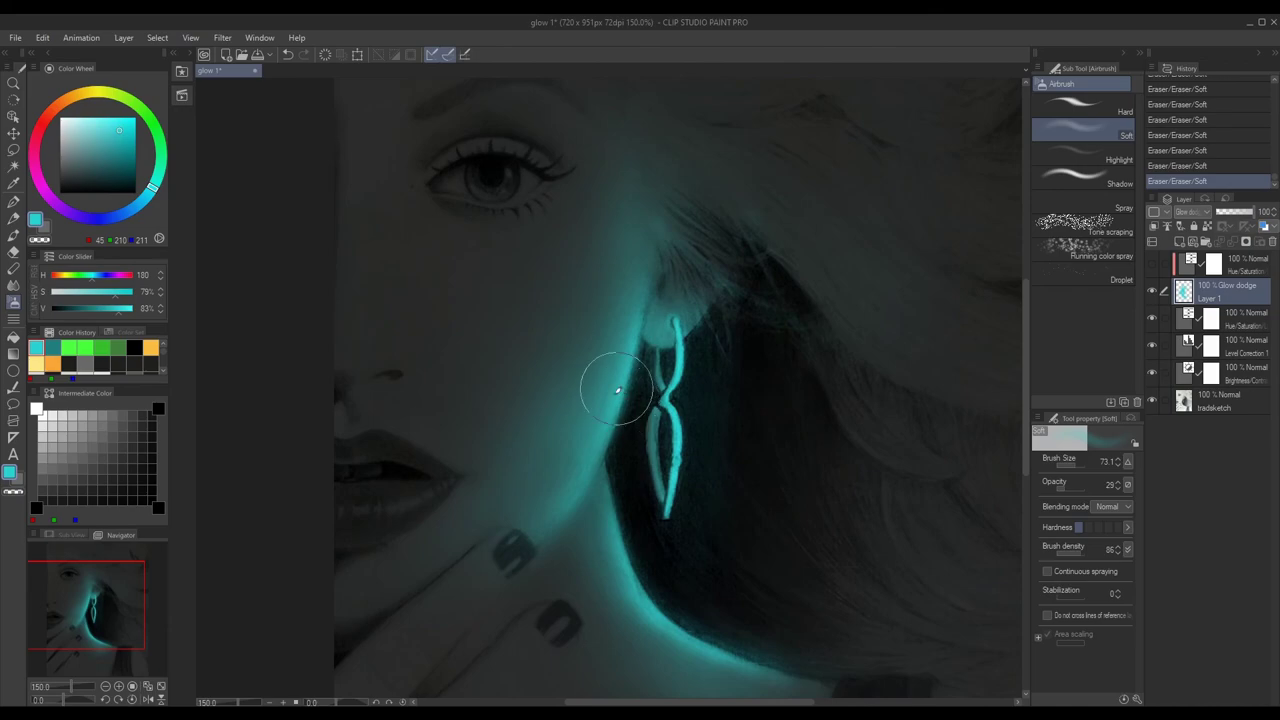
scroll(630, 408, up, 3)
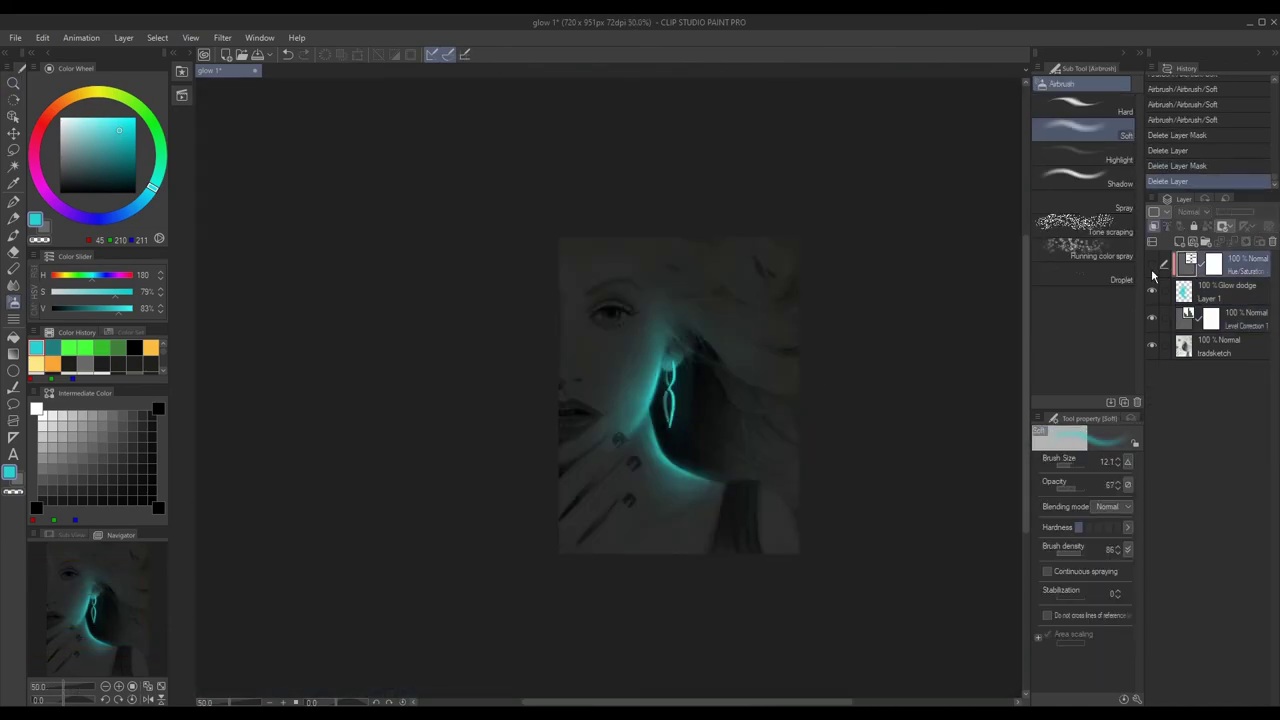
Open Hue/Saturation with Ctrl+U and shift the portrait glow's hue.
key(ctrl+u)
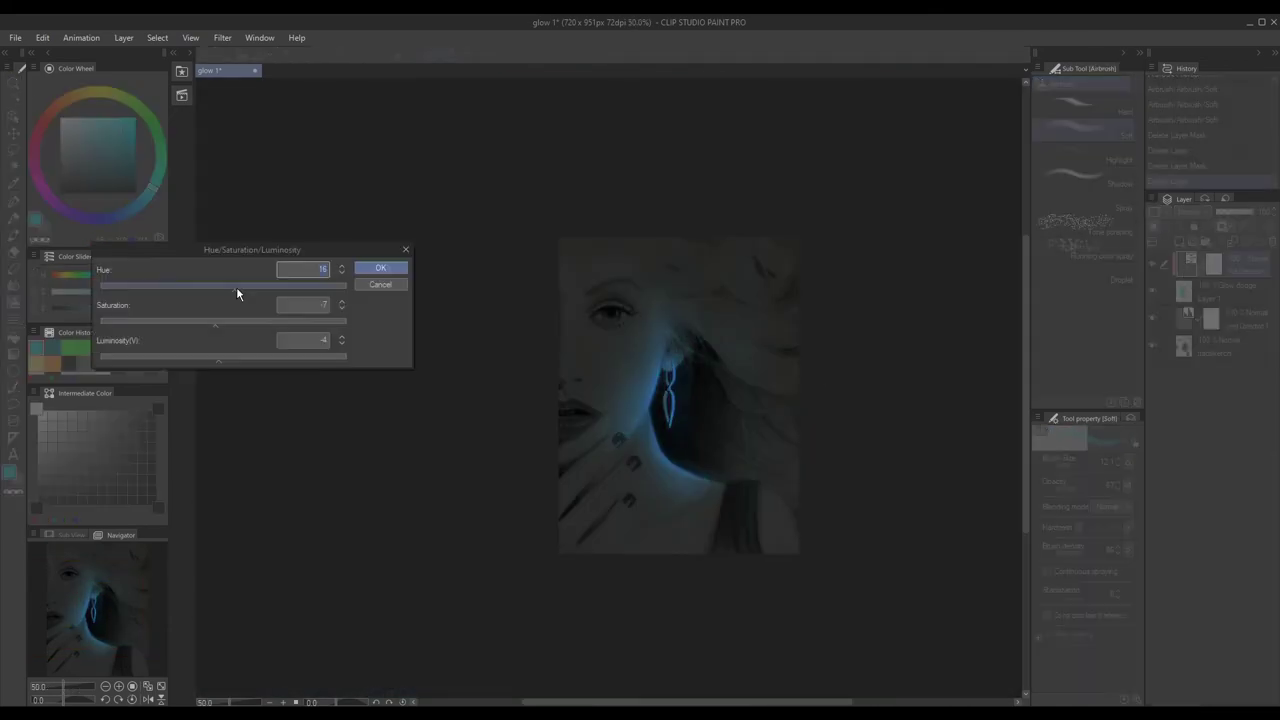
drag(237, 289, 323, 307)
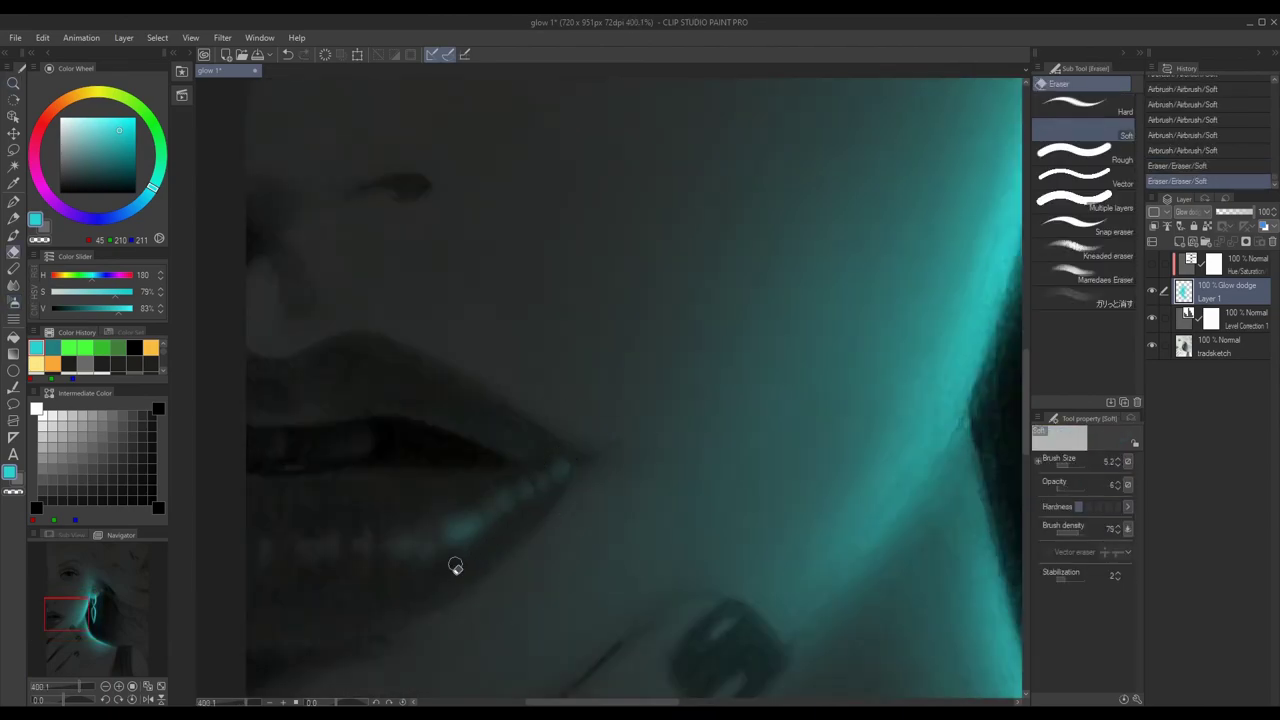
scroll(455, 566, up, 1)
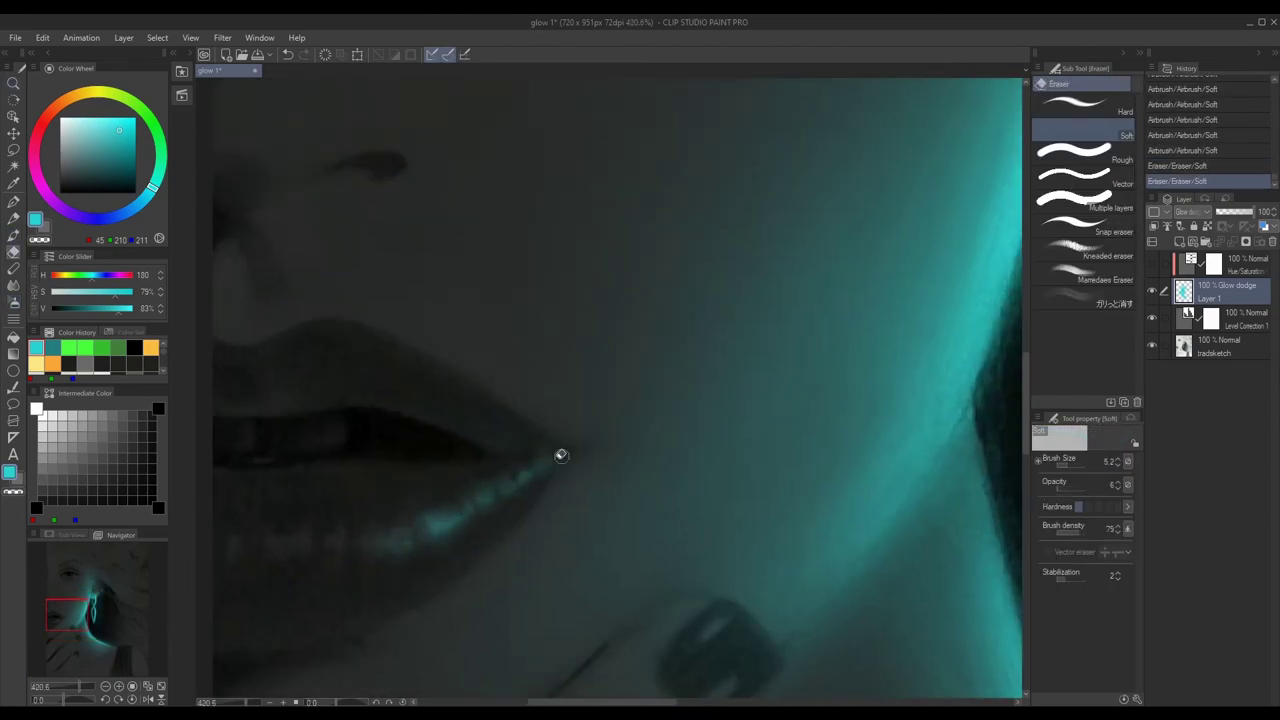